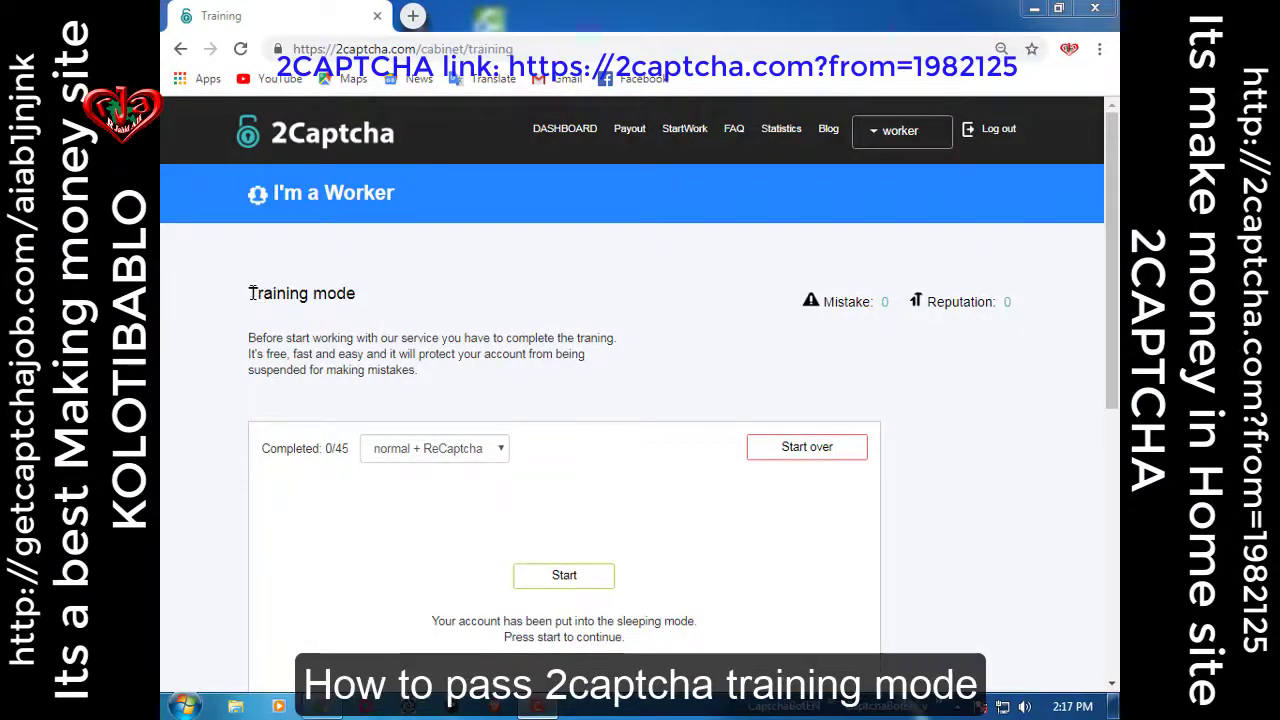
# Check the clock on time.is, which shows 6.0 seconds behind, then close that tab.
pyautogui.moveTo(249, 294); pyautogui.dragTo(356, 294)
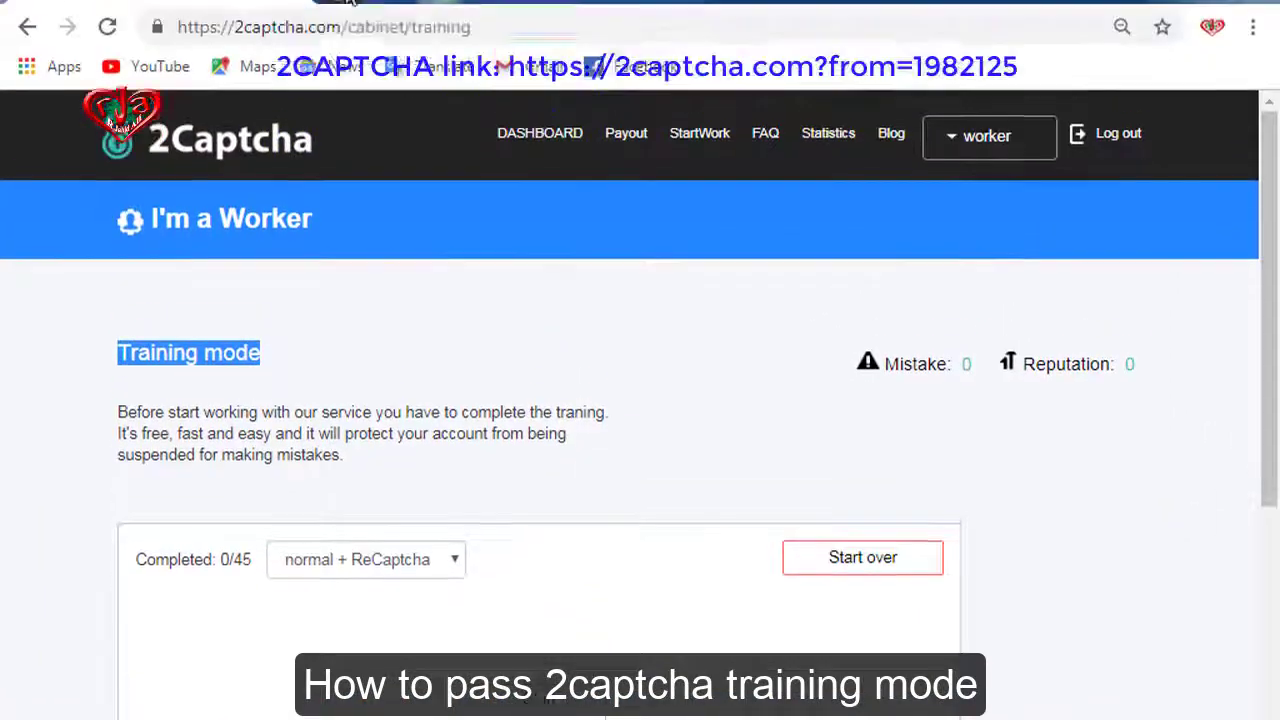
pyautogui.hotkey('ctrl', 't')
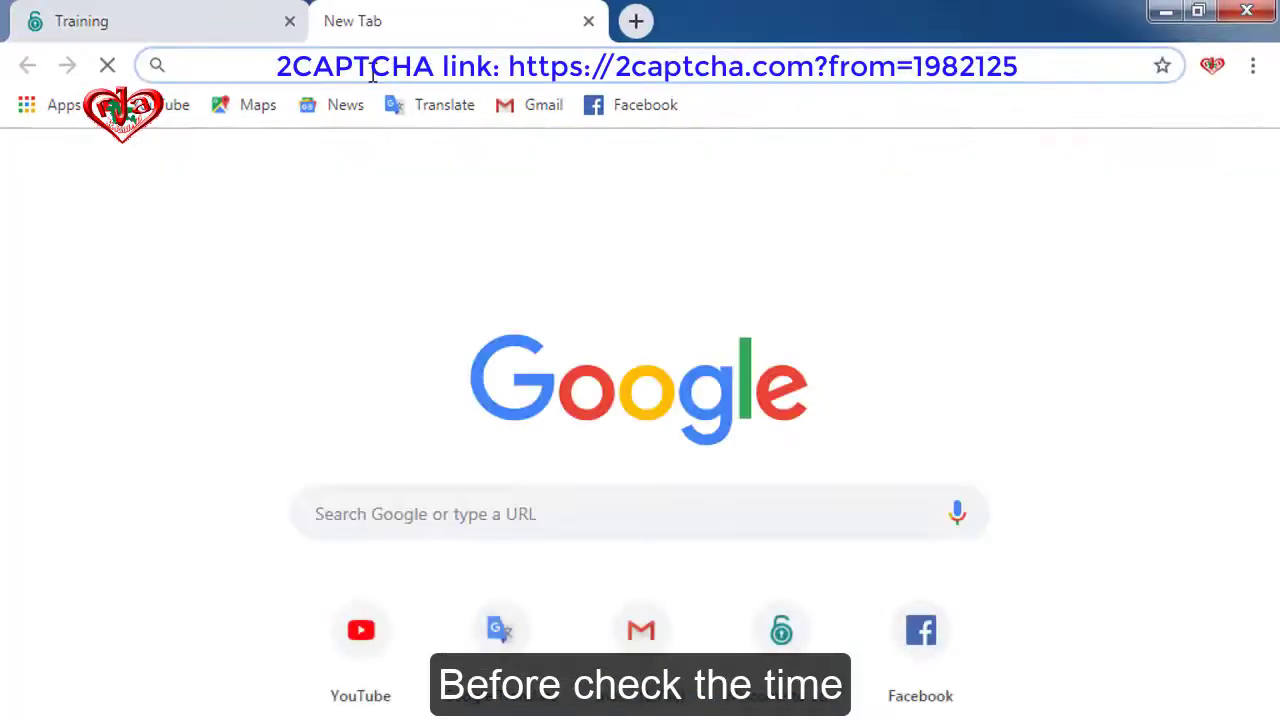
pyautogui.write('tim')
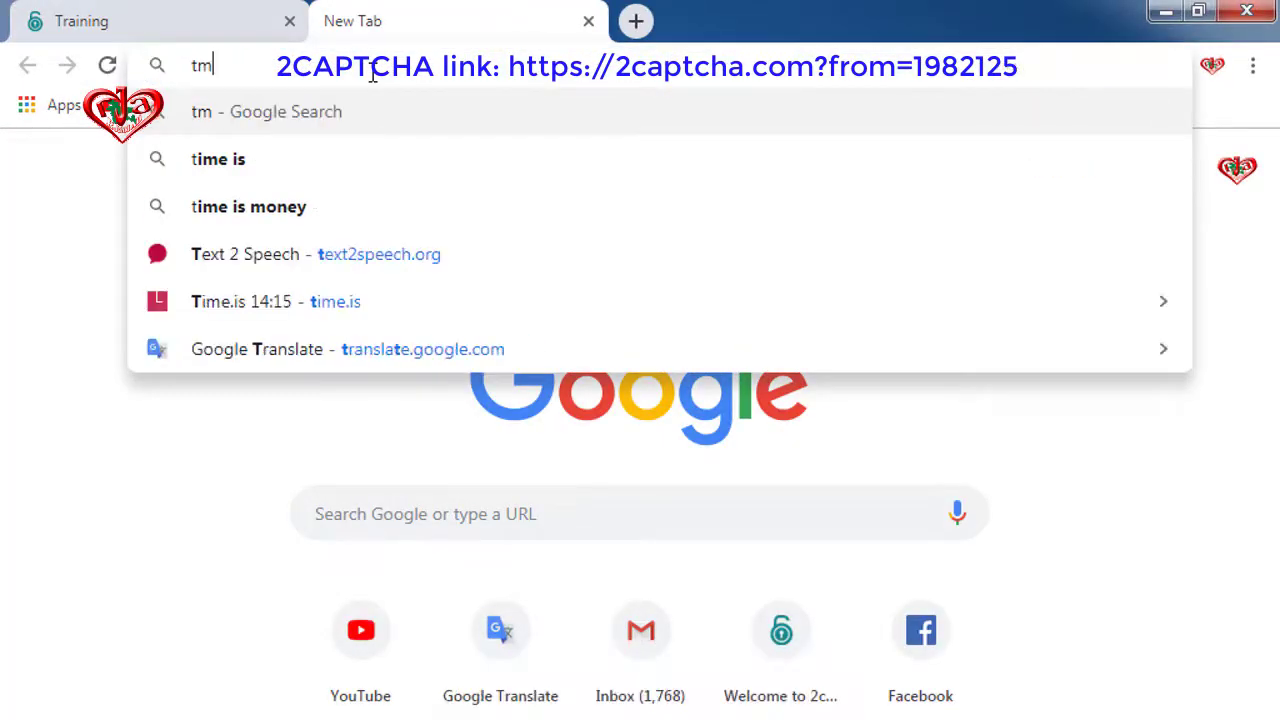
pyautogui.press('BackSpace')
pyautogui.write('im')
pyautogui.press('Return')
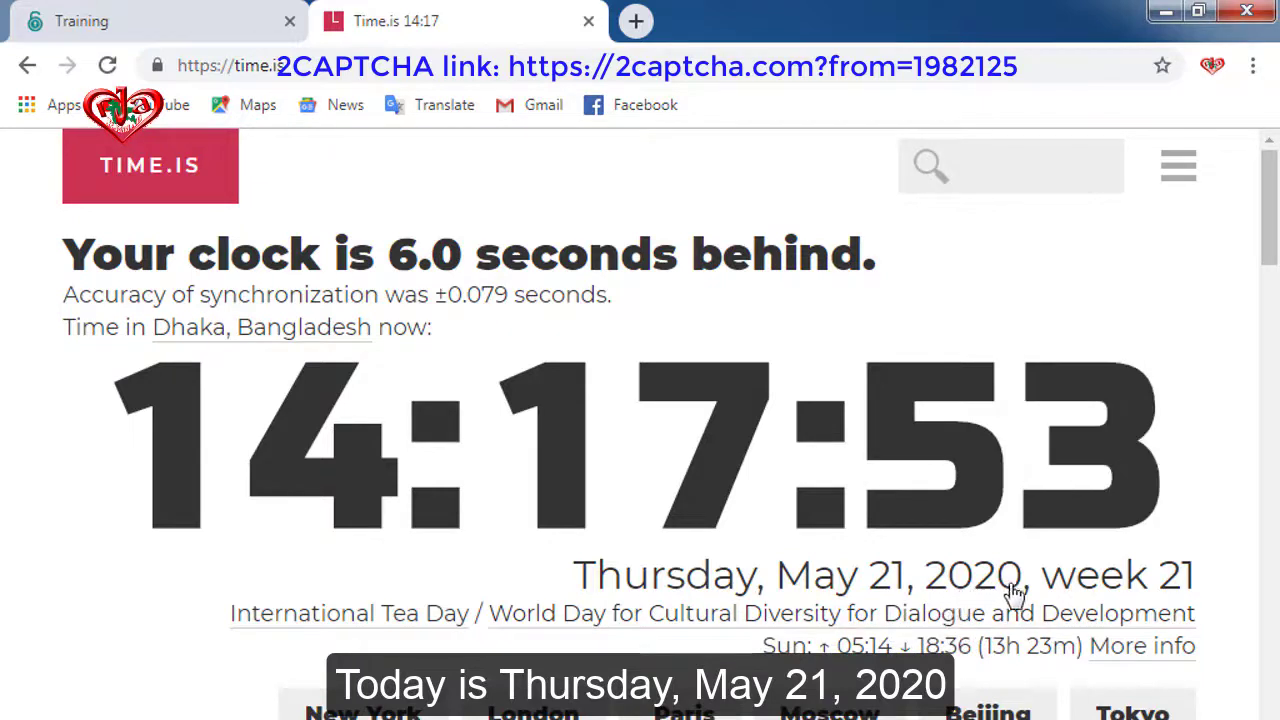
pyautogui.click(588, 21)
pyautogui.click(223, 414)
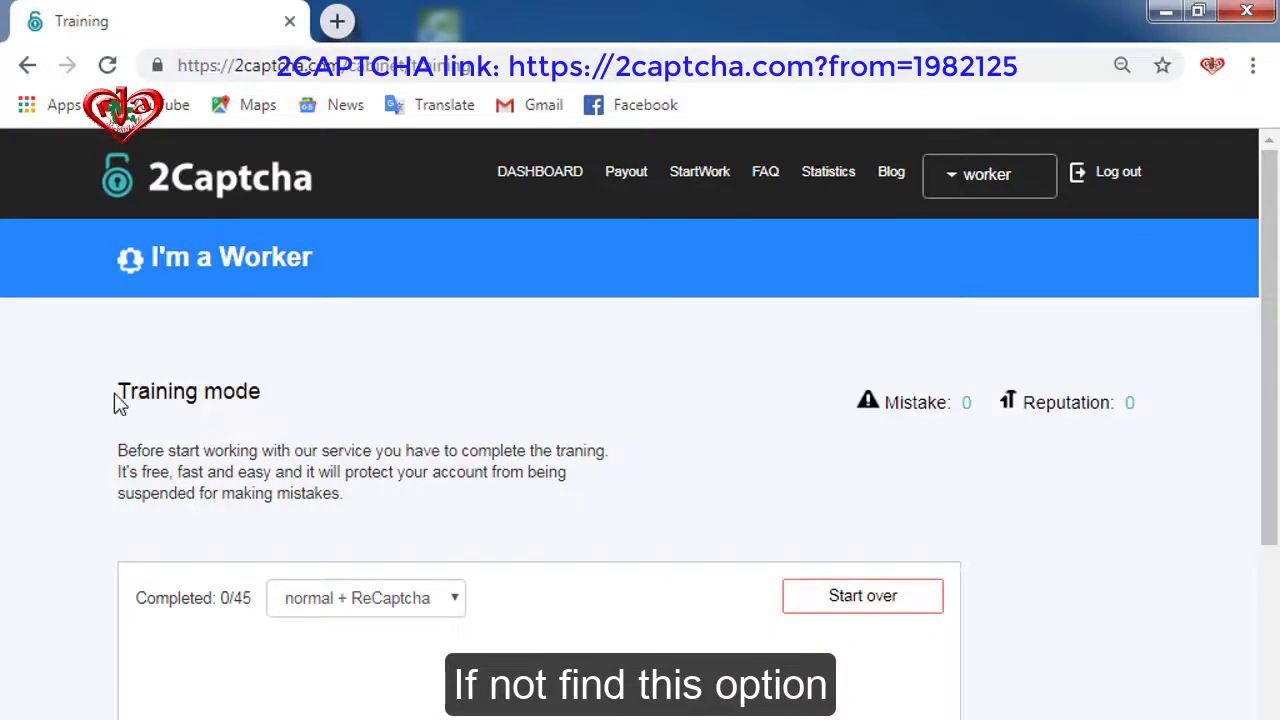
pyautogui.moveTo(114, 400); pyautogui.dragTo(262, 398)
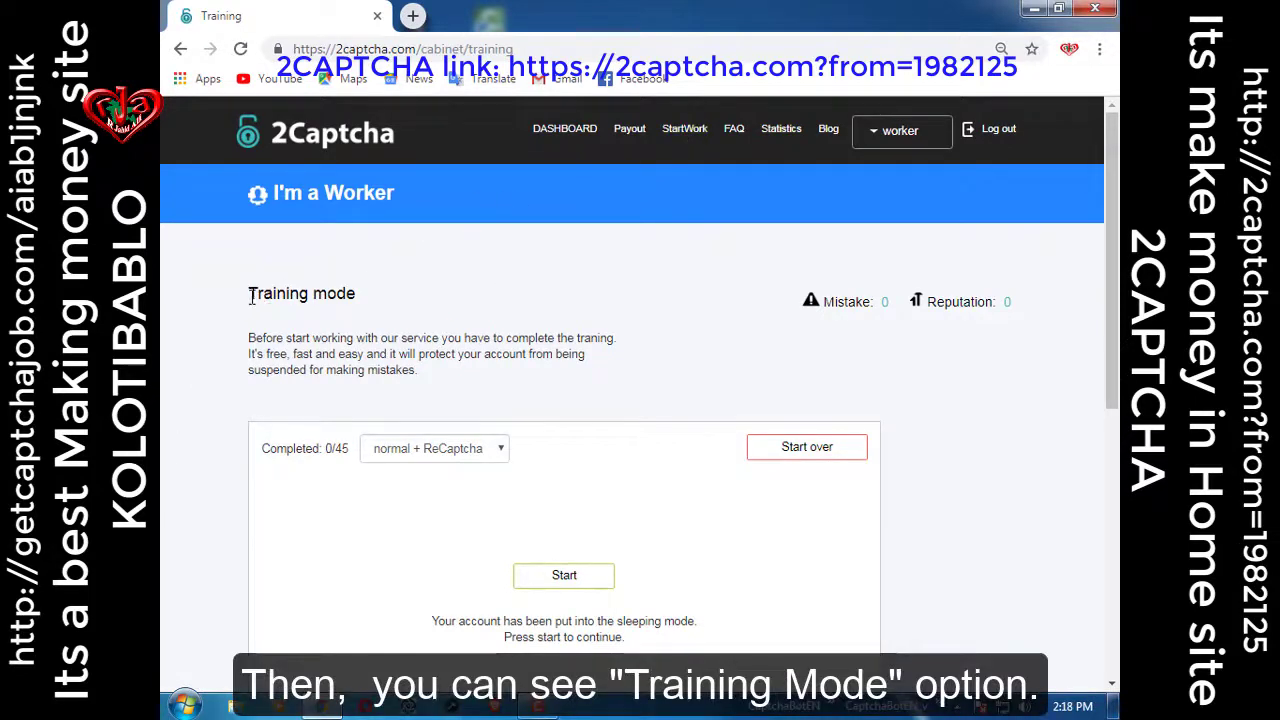
pyautogui.moveTo(251, 298); pyautogui.dragTo(371, 294)
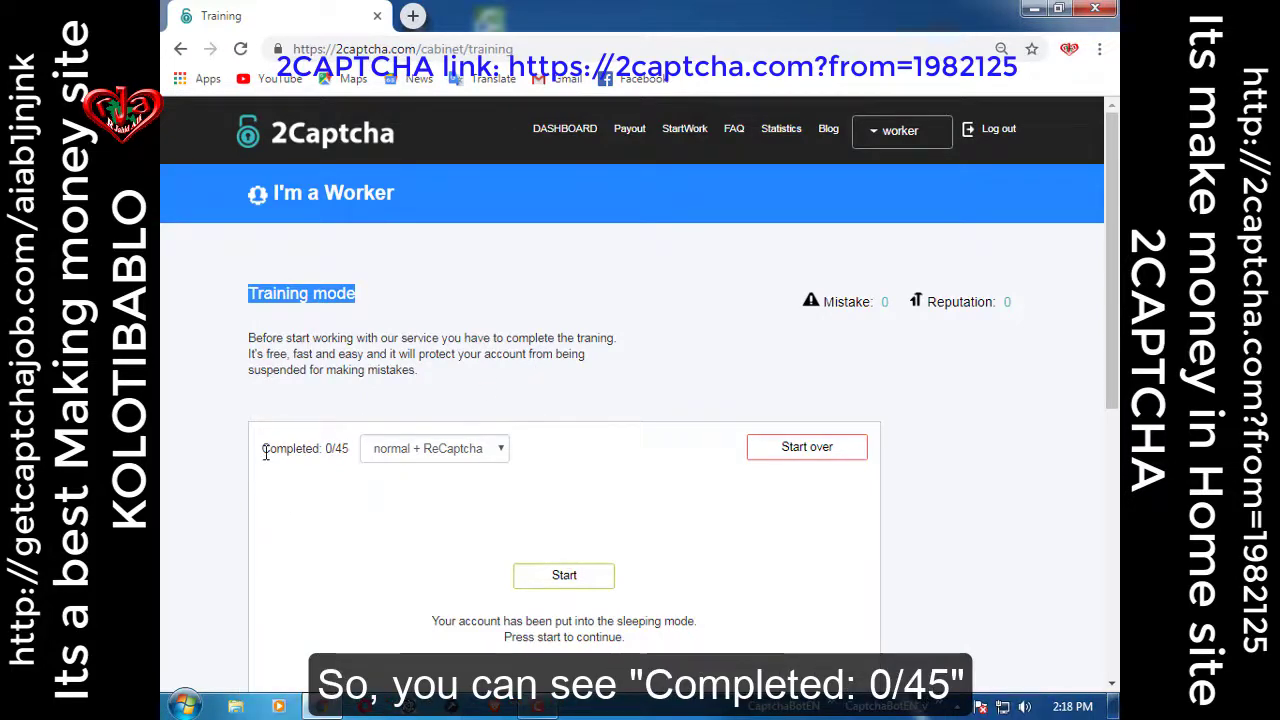
pyautogui.moveTo(265, 452); pyautogui.dragTo(349, 452)
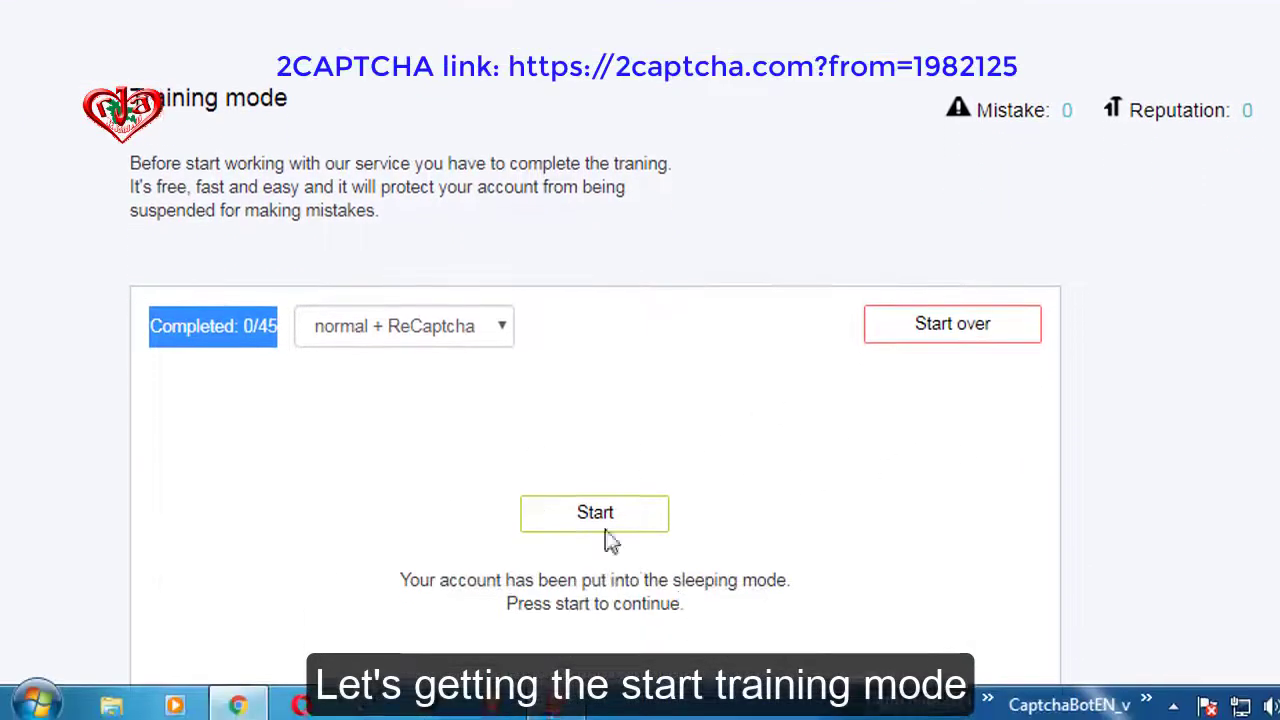
# Start the training and answer the first captcha with 8, reaching 1/45.
pyautogui.click(595, 615)
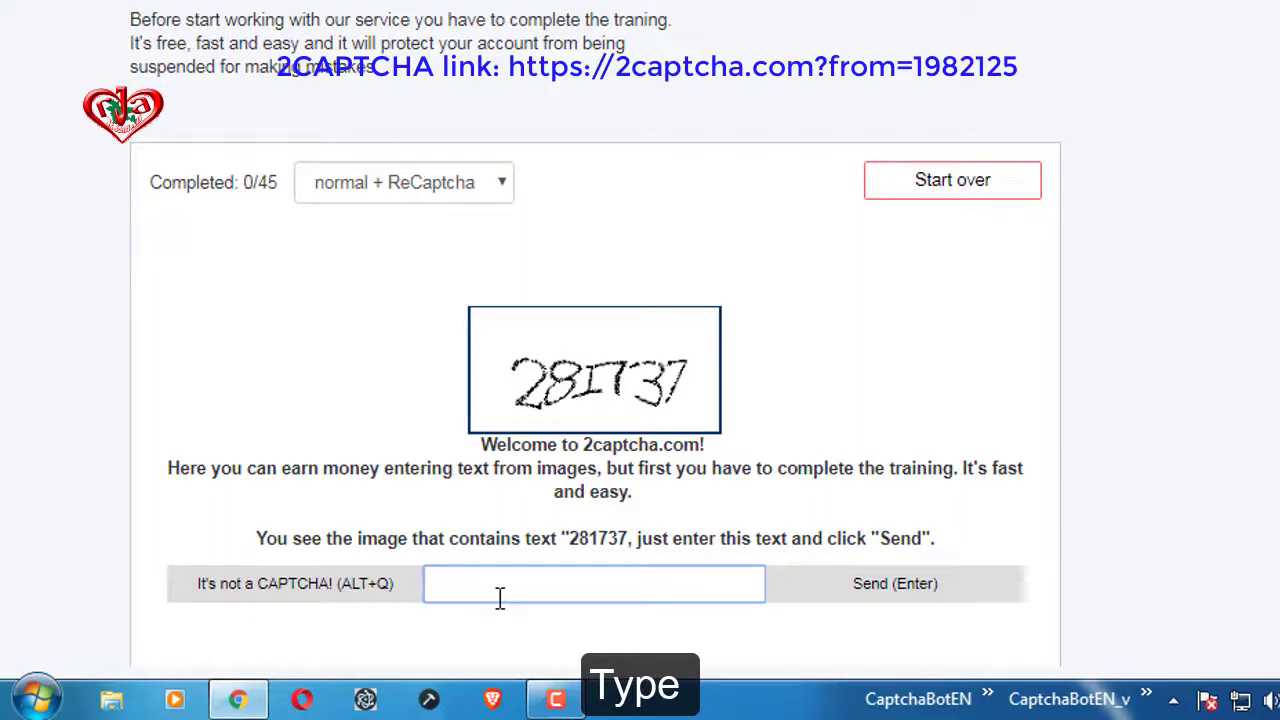
pyautogui.write('281737')
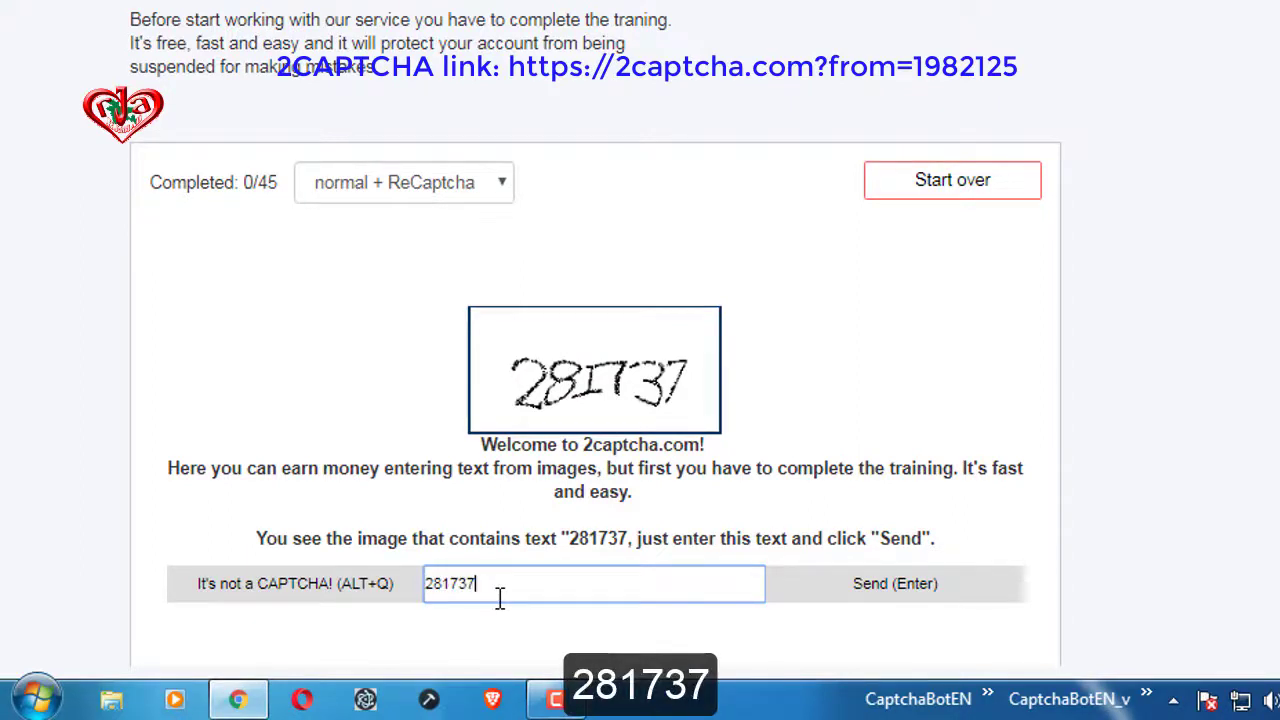
pyautogui.press('Return')
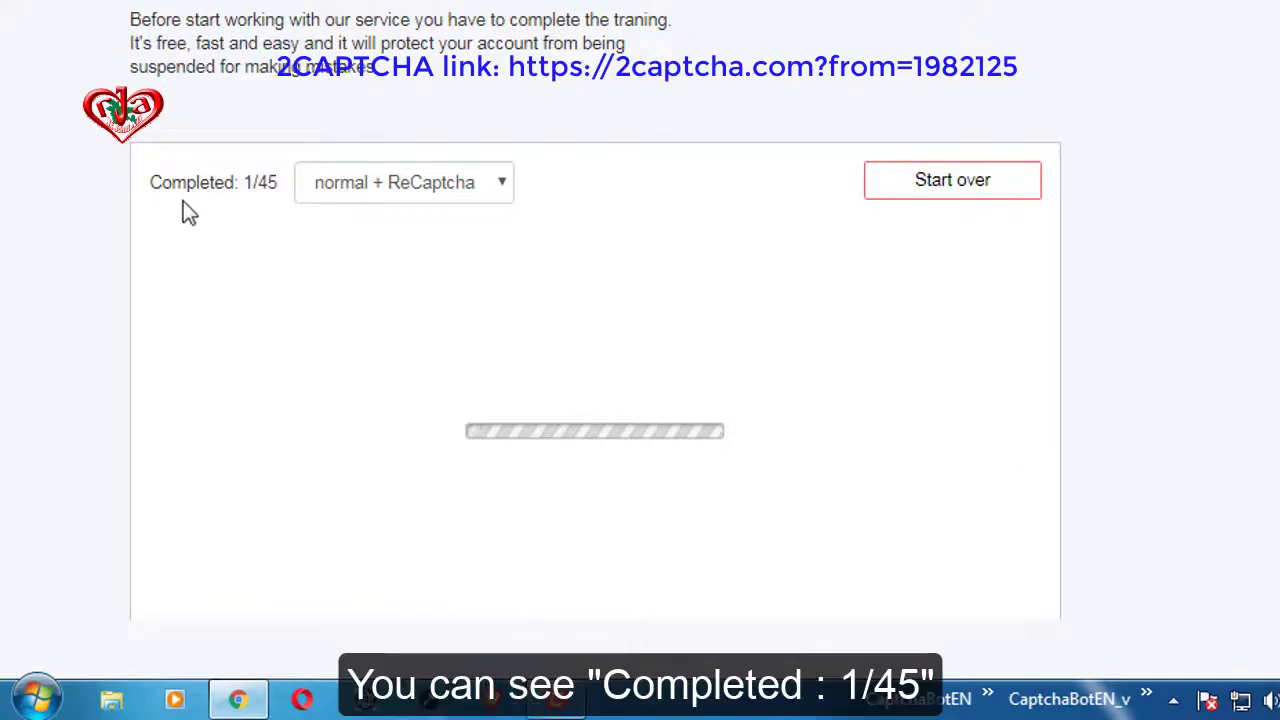
pyautogui.moveTo(152, 183); pyautogui.dragTo(268, 182)
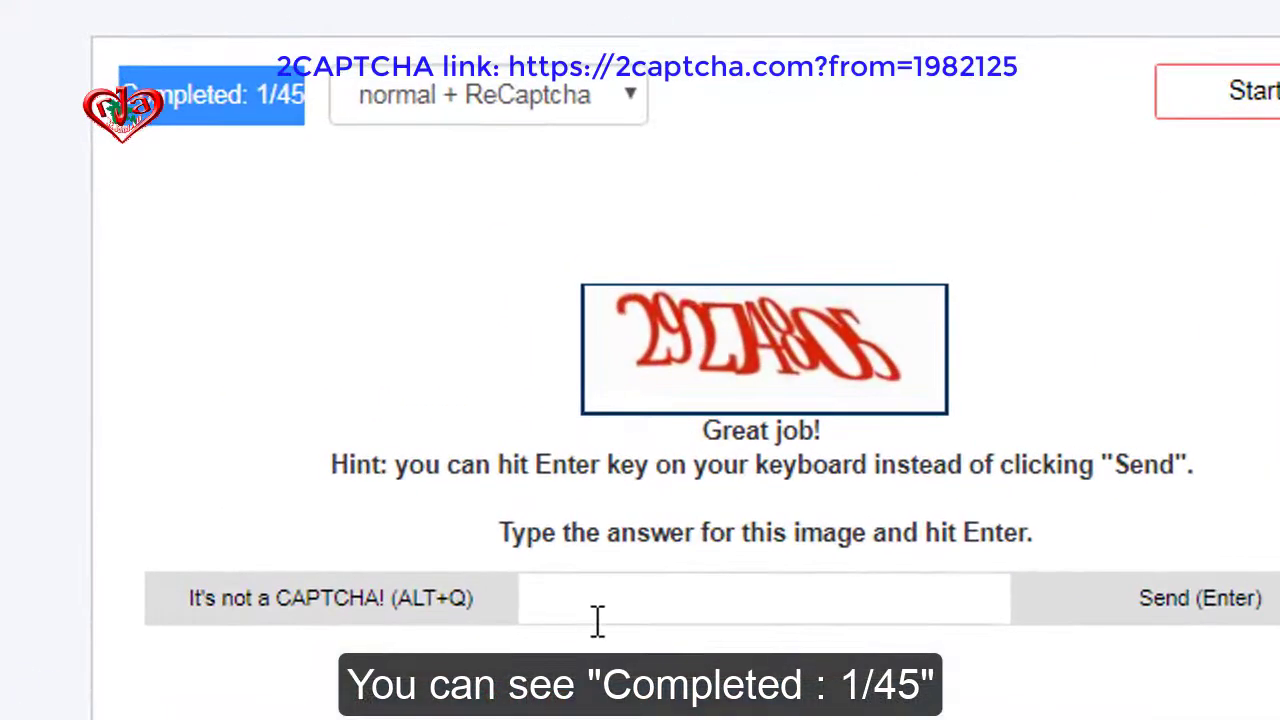
# Answer the second captcha with 92748045, bringing progress to 2/45.
pyautogui.click(600, 608)
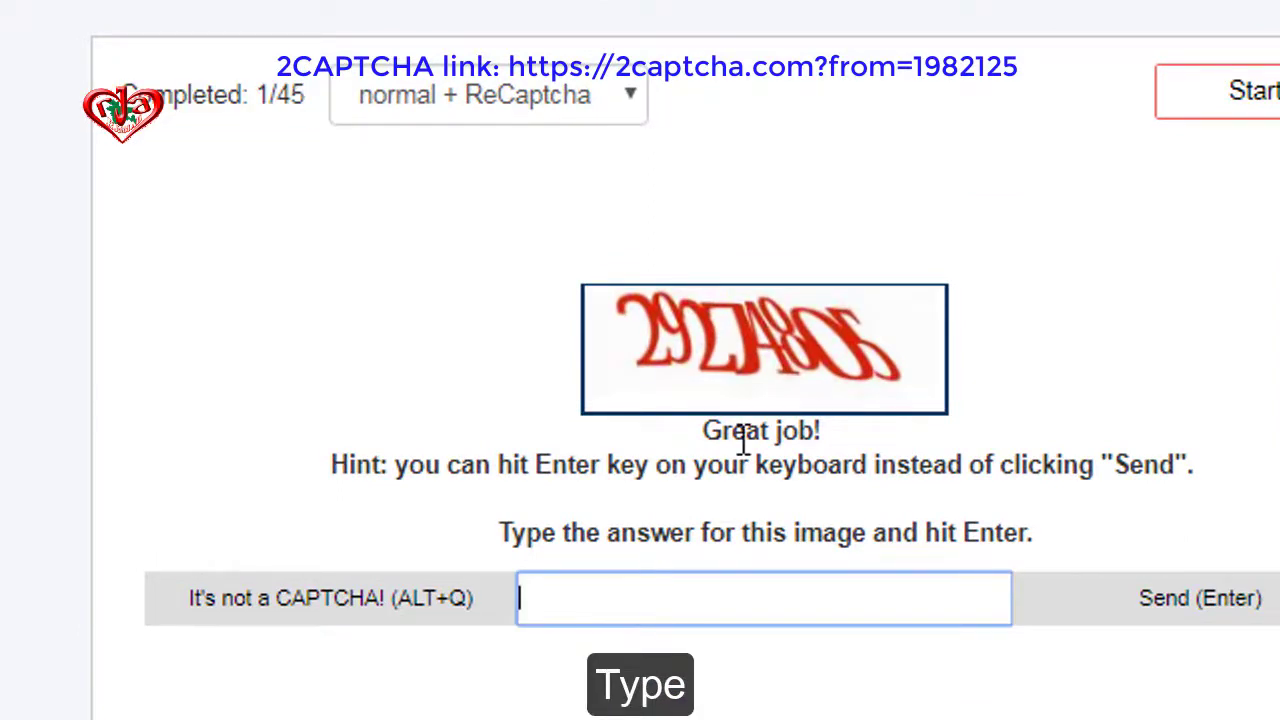
pyautogui.write('2927')
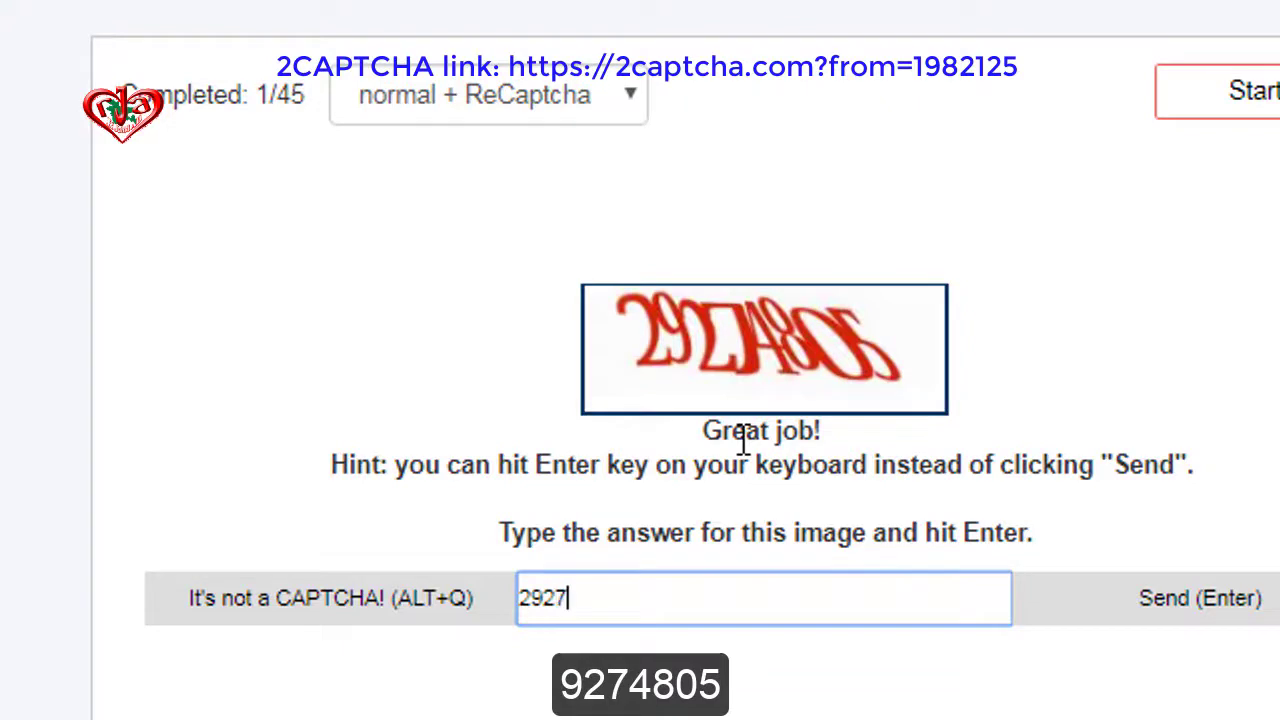
pyautogui.write('48045')
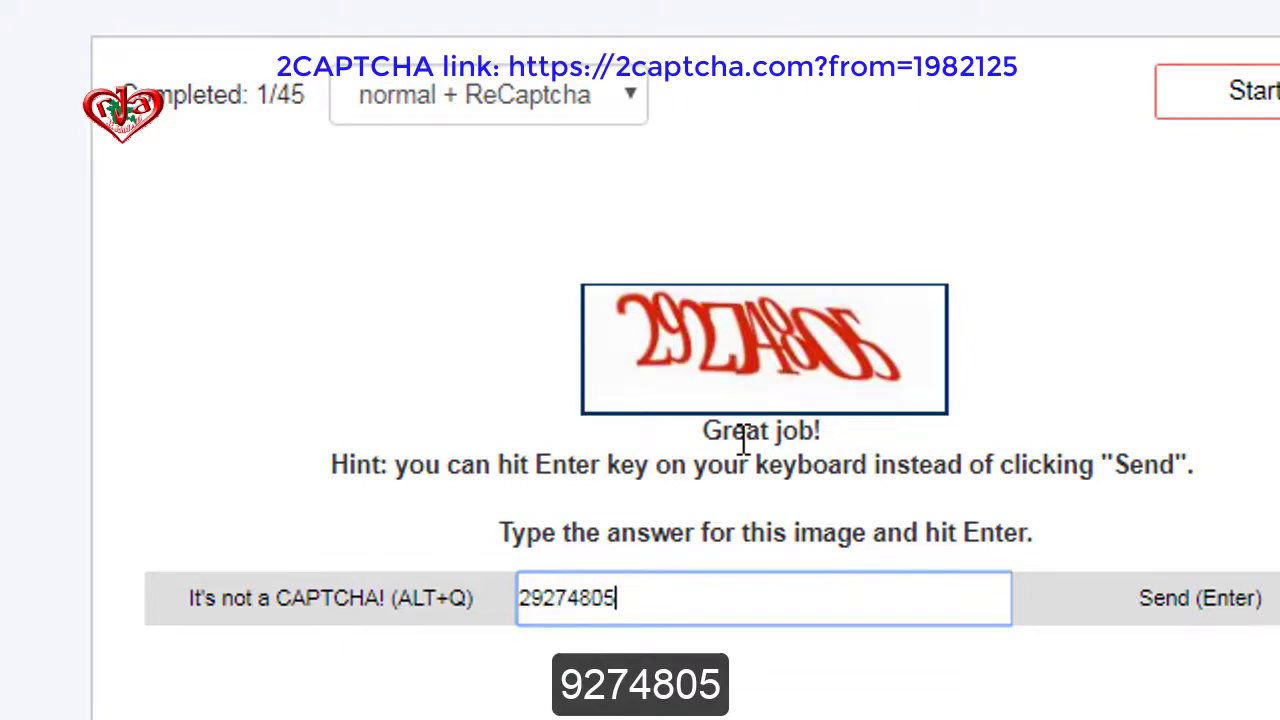
pyautogui.press('Return')
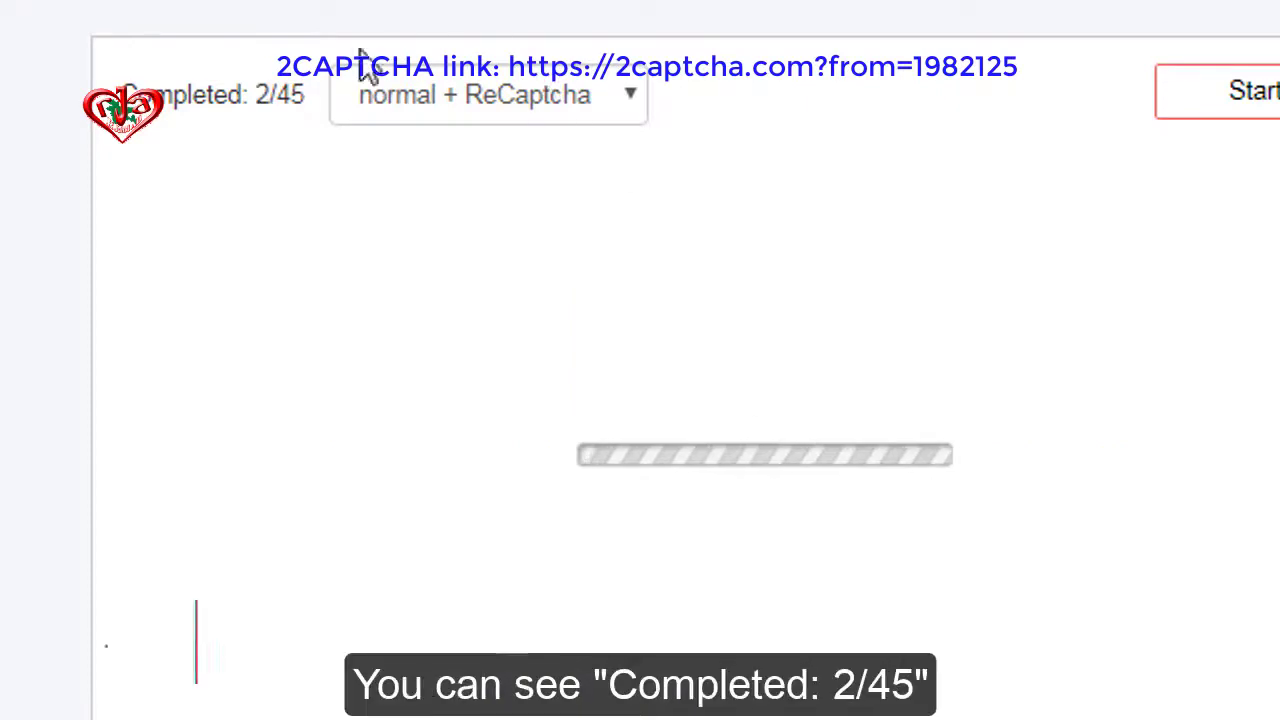
pyautogui.moveTo(120, 92)
pyautogui.mouseDown()
pyautogui.moveTo(300, 96)
pyautogui.moveTo(120, 94)
pyautogui.mouseUp()
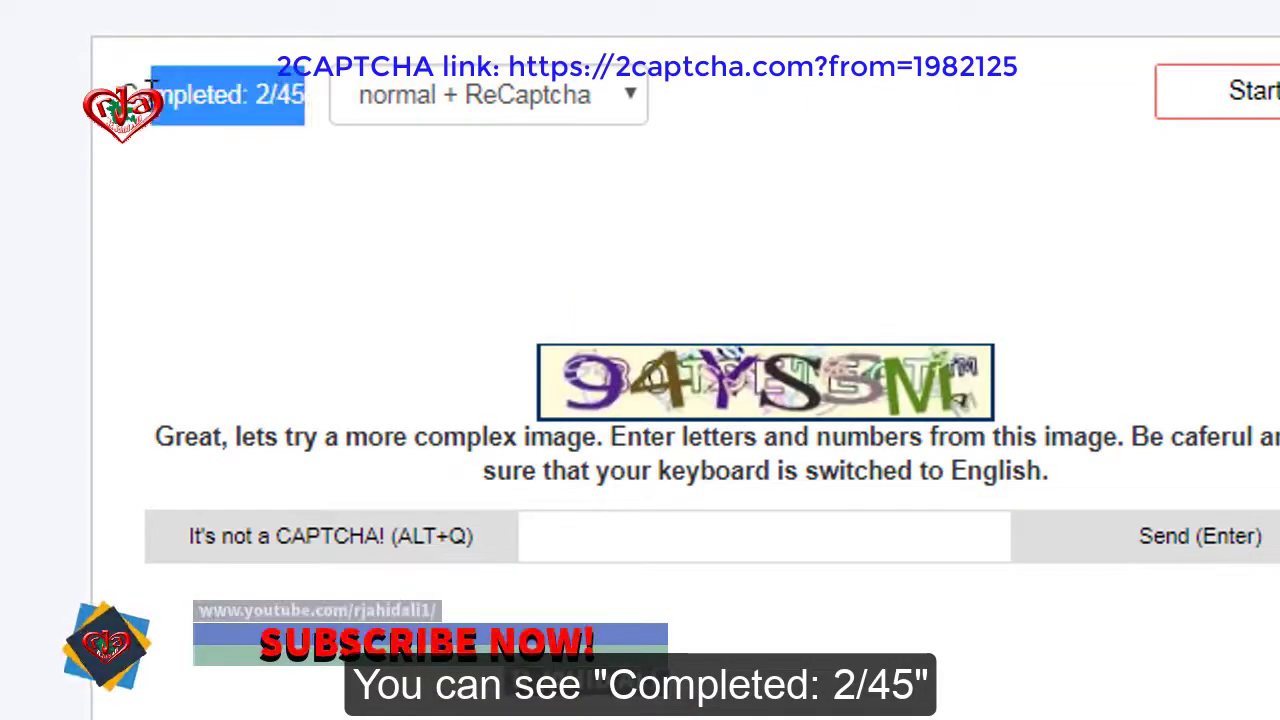
# Answer the complex letters-and-numbers captcha with 94yssmssm, reaching 3/45.
pyautogui.click(637, 546)
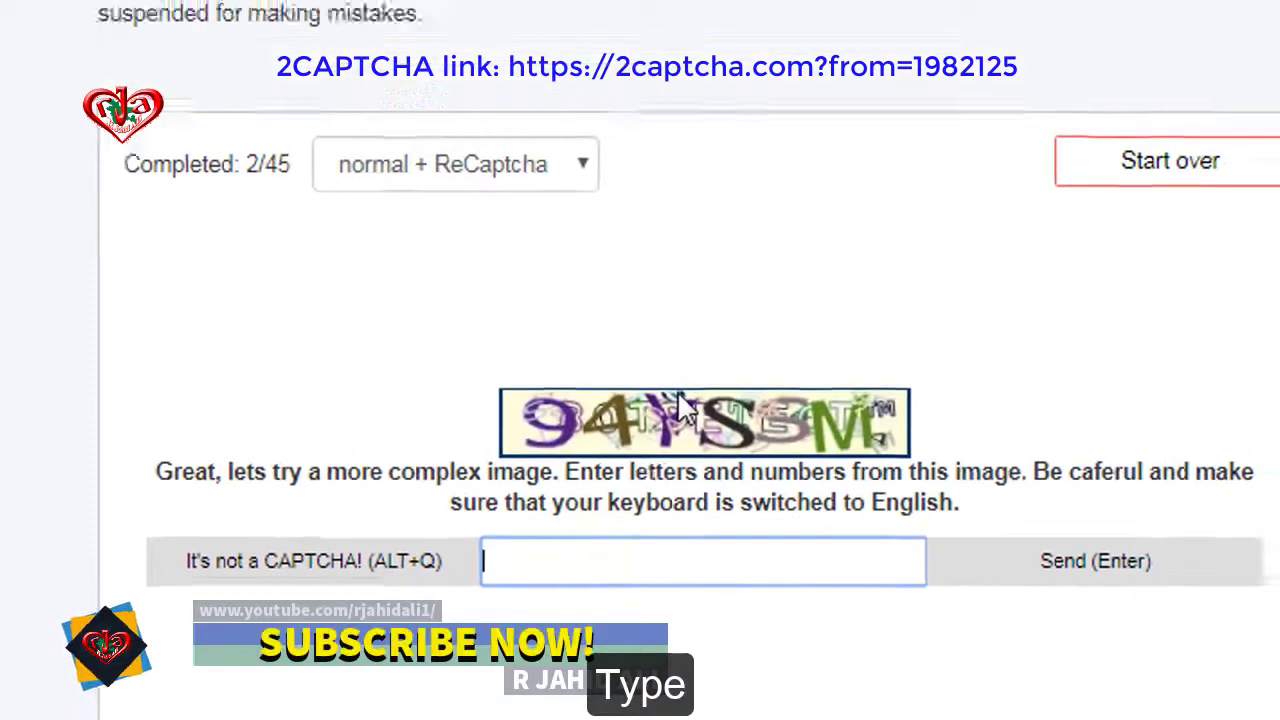
pyautogui.write('94yssm')
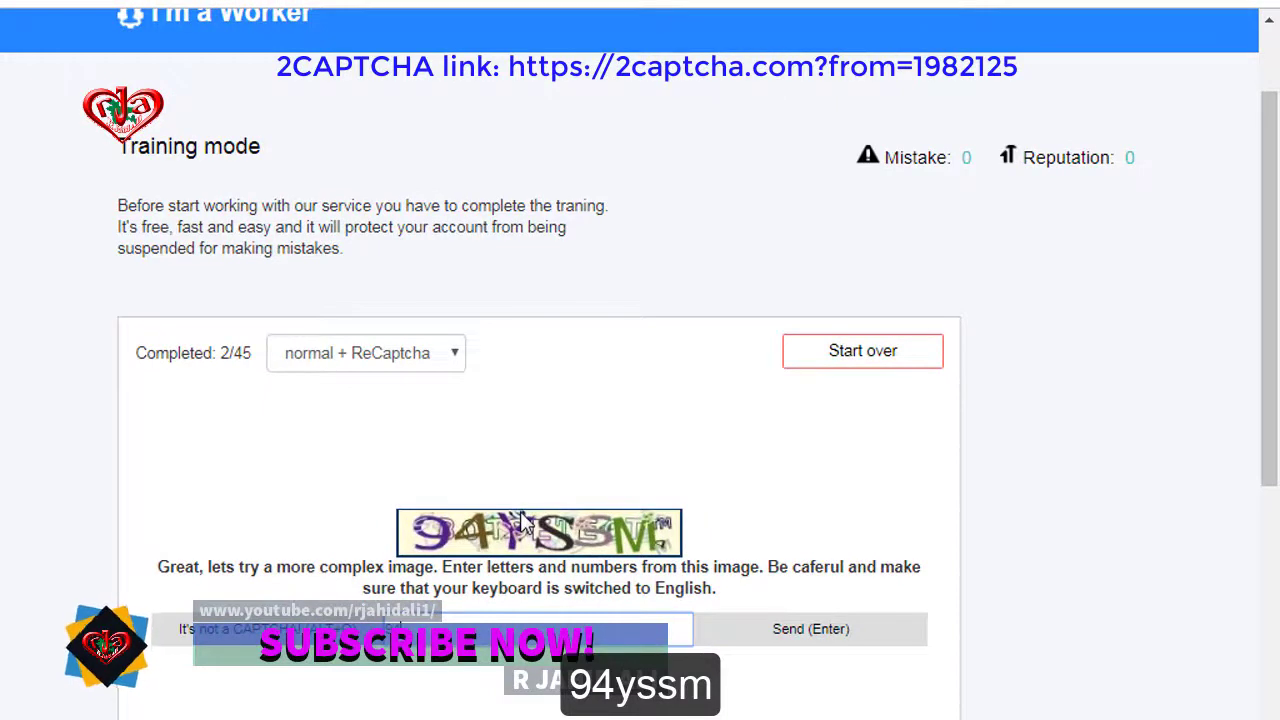
pyautogui.write('s')
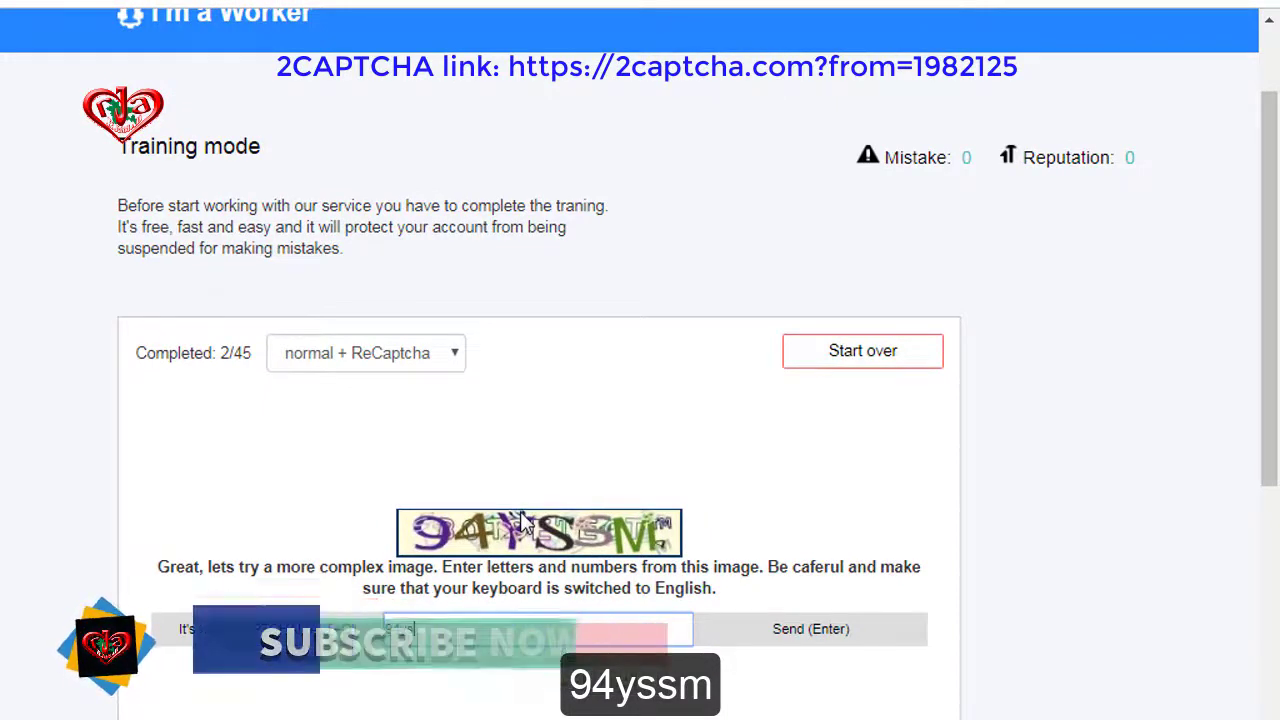
pyautogui.write('sm')
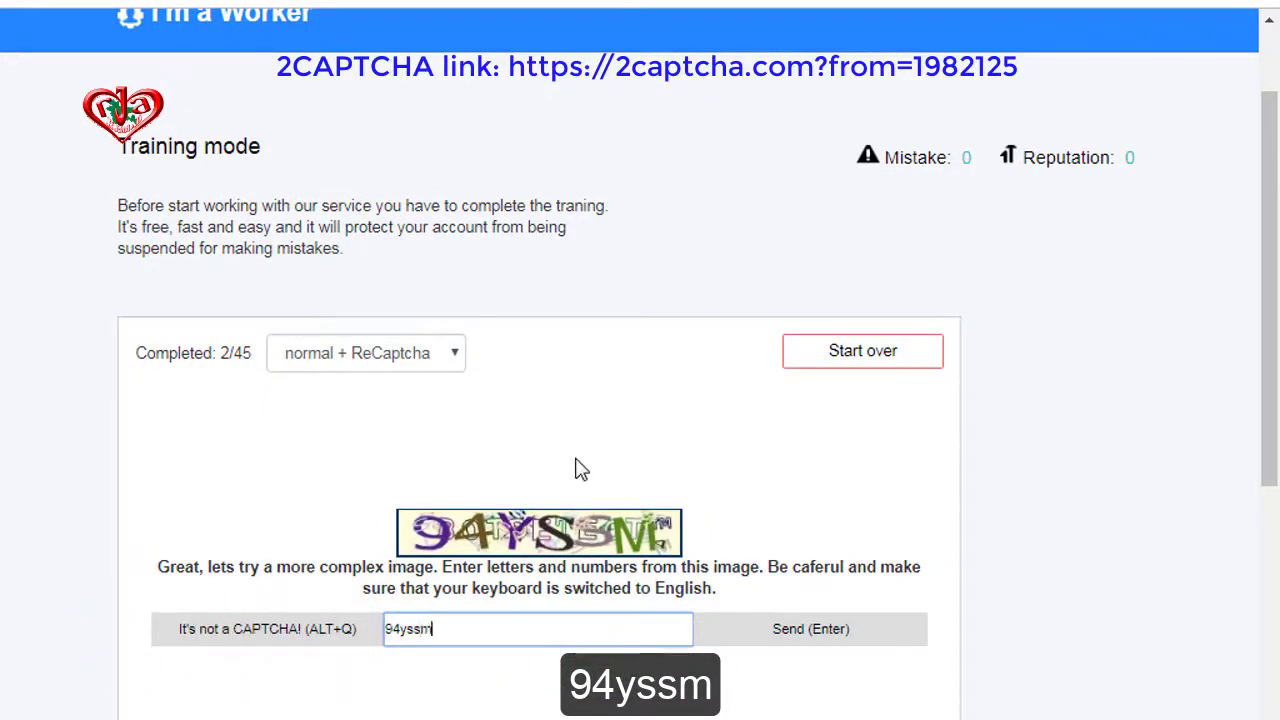
pyautogui.press('Return')
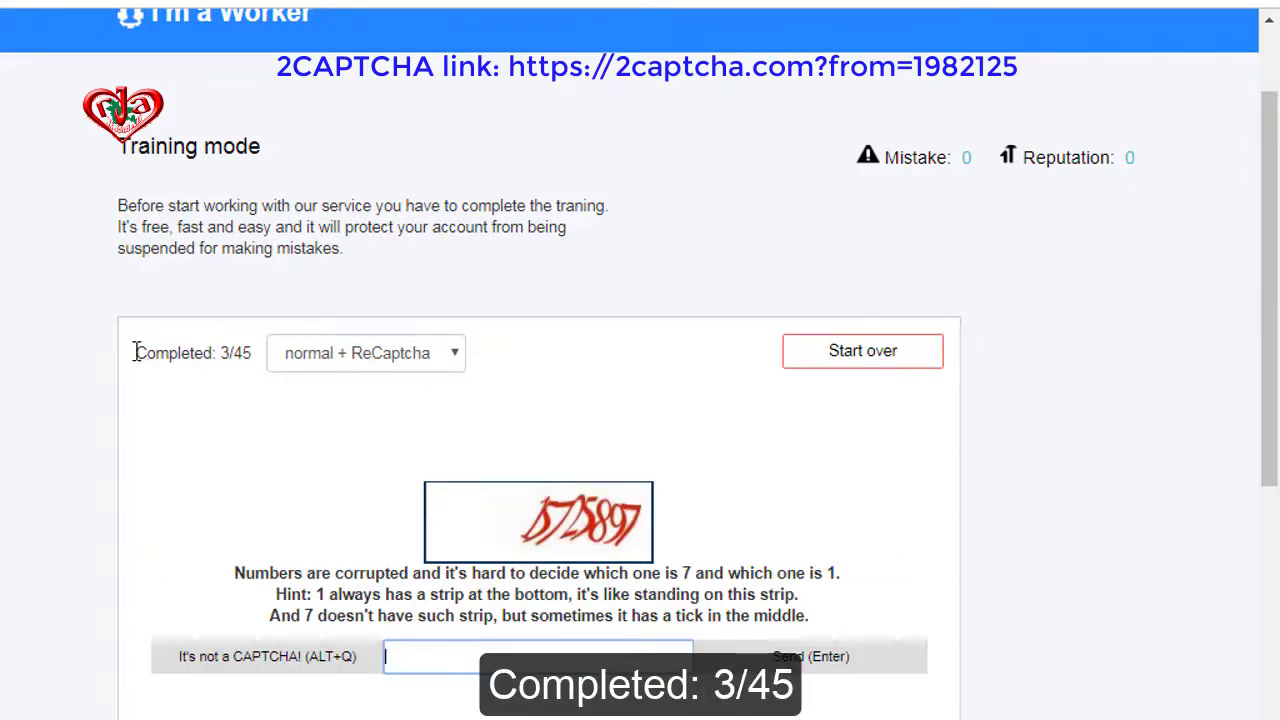
pyautogui.moveTo(136, 352); pyautogui.dragTo(229, 350)
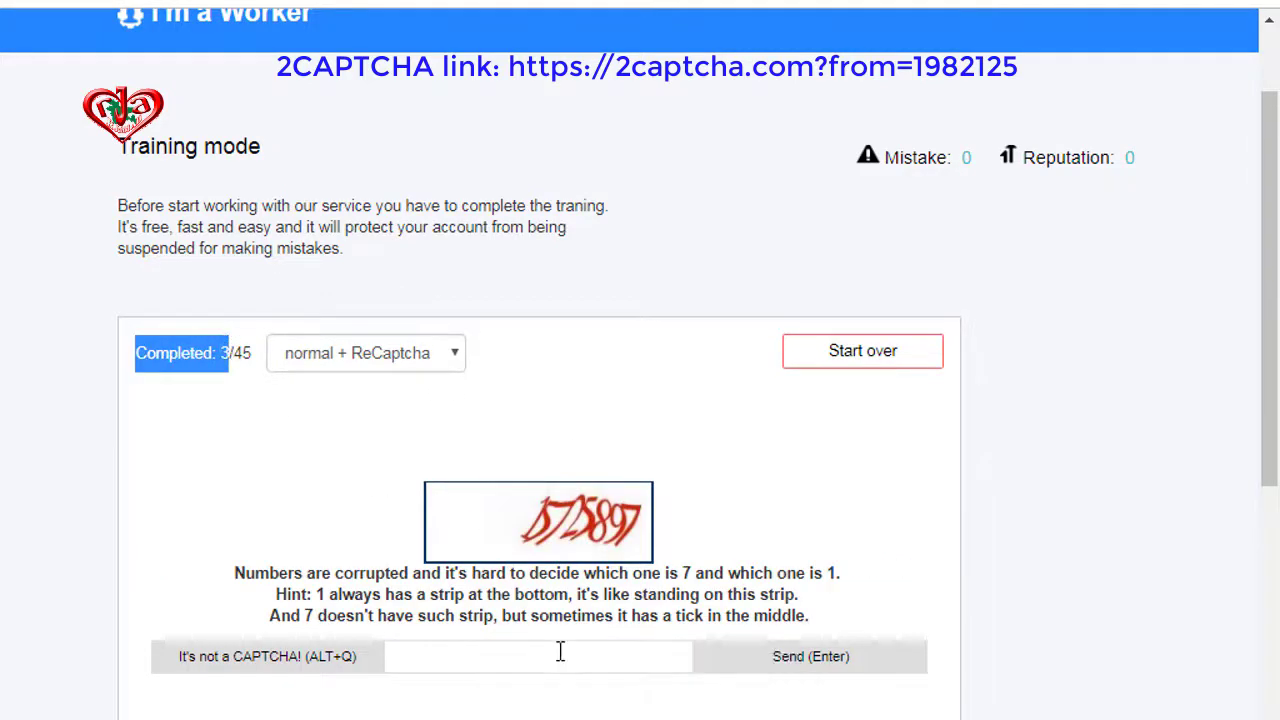
# Answer the number captcha with 14258, then submit 5ngf7f for the next captcha.
pyautogui.click(589, 650)
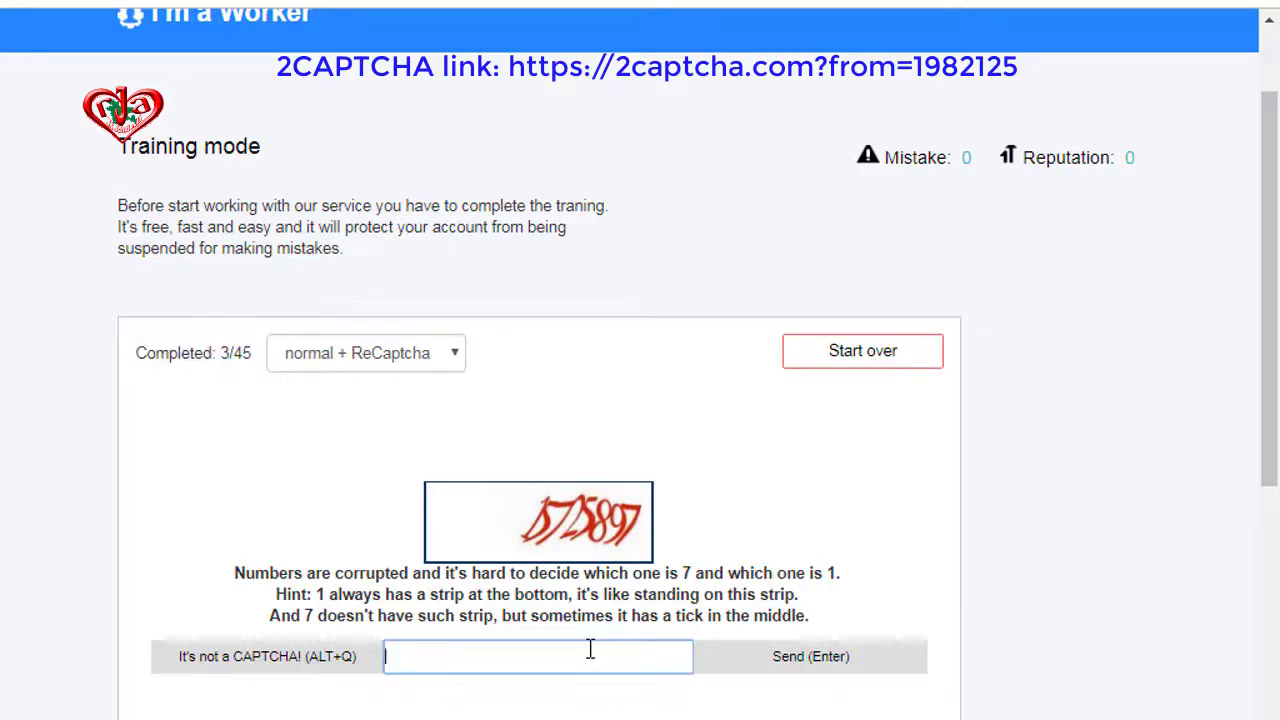
pyautogui.write('1')
pyautogui.write('4')
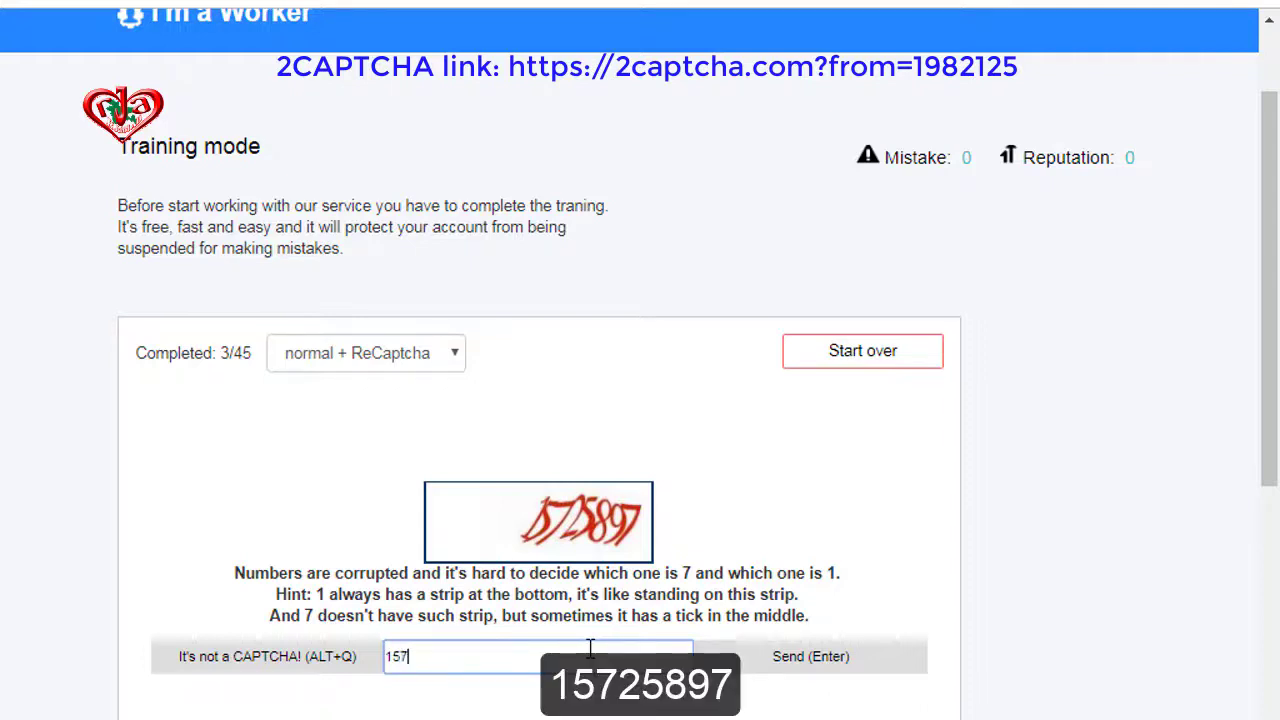
pyautogui.write('25')
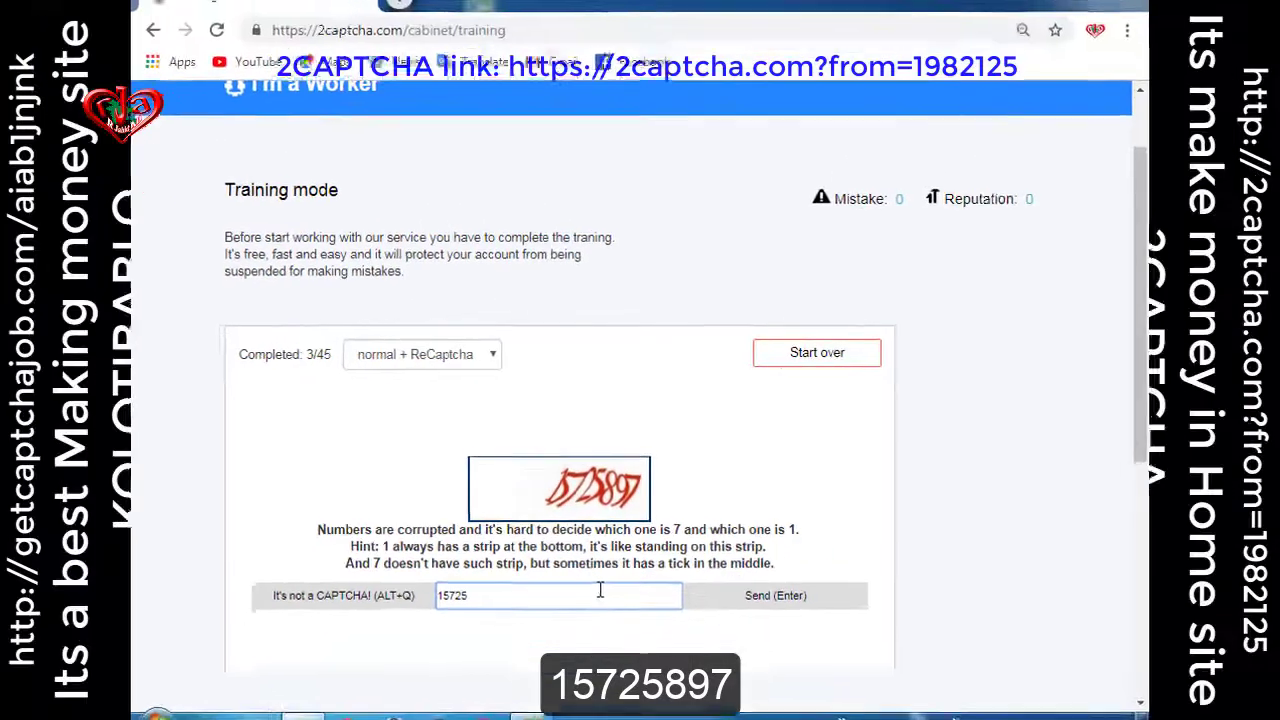
pyautogui.write('897')
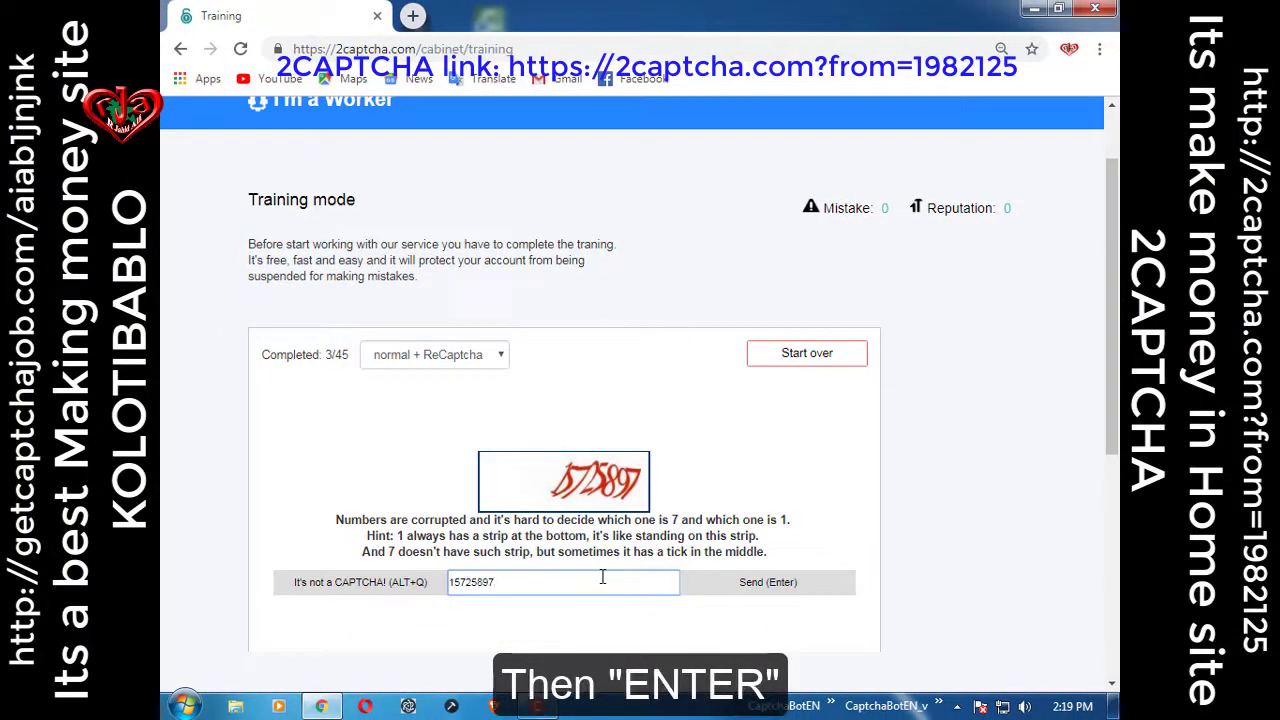
pyautogui.press('Return')
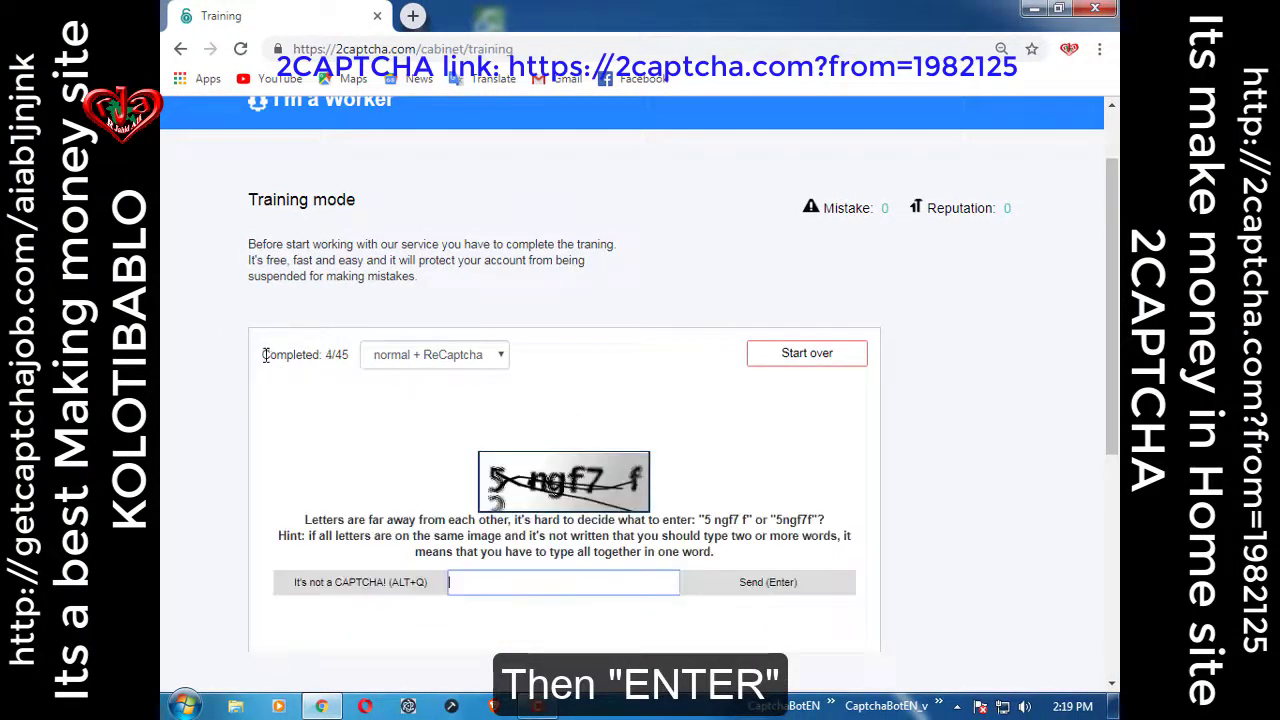
pyautogui.moveTo(262, 355); pyautogui.dragTo(330, 355)
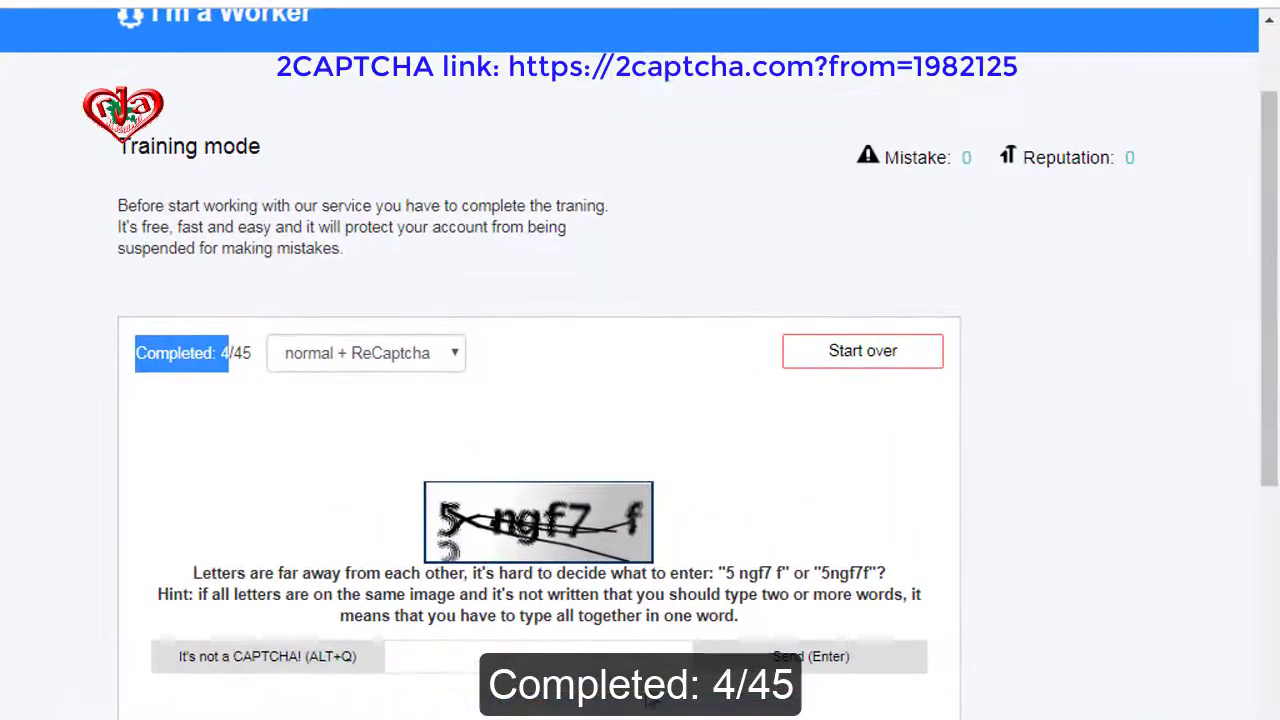
pyautogui.click(604, 656)
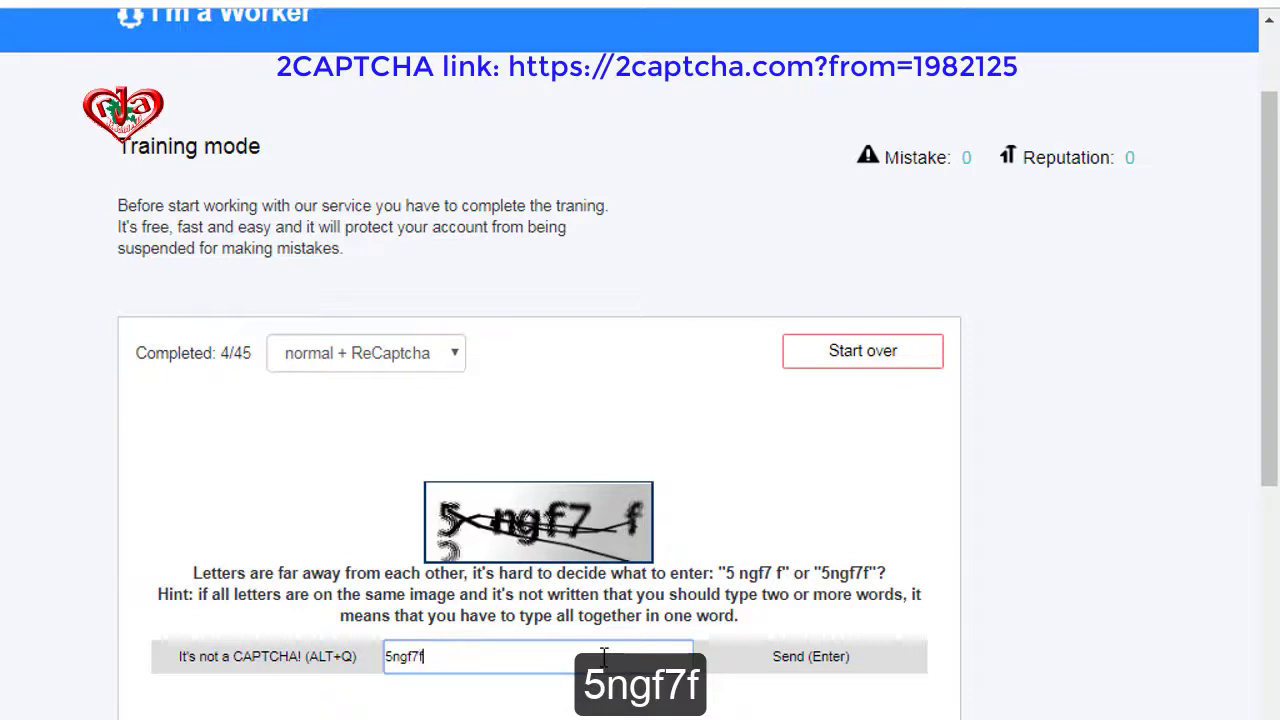
pyautogui.press('Return')
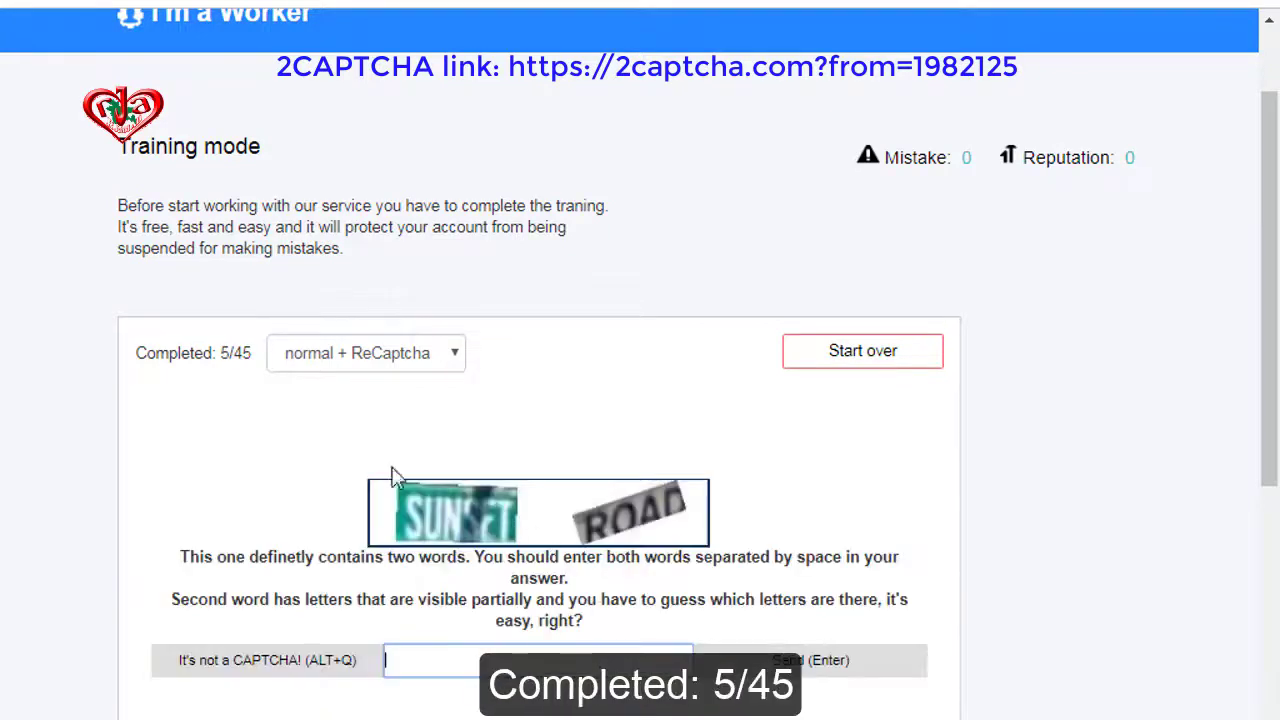
# Submit 'sunset road' as the answer to the two-word captcha.
pyautogui.moveTo(138, 353); pyautogui.dragTo(228, 353)
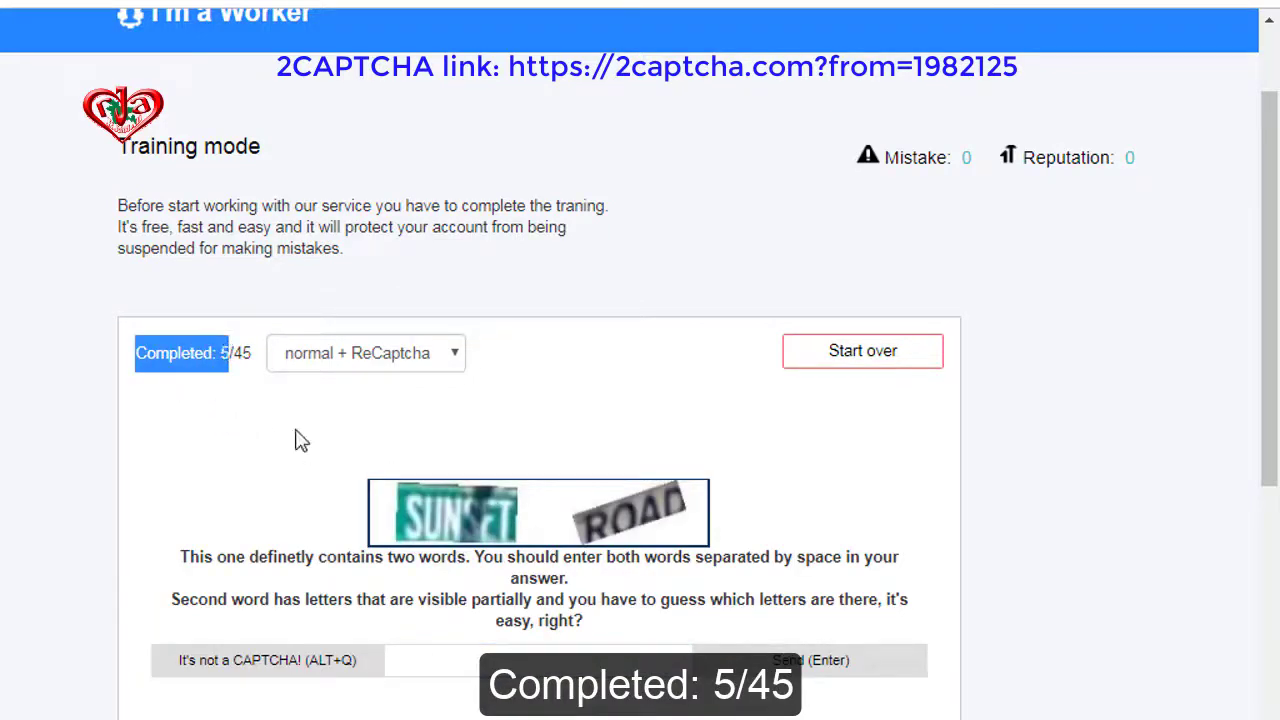
pyautogui.click(494, 654)
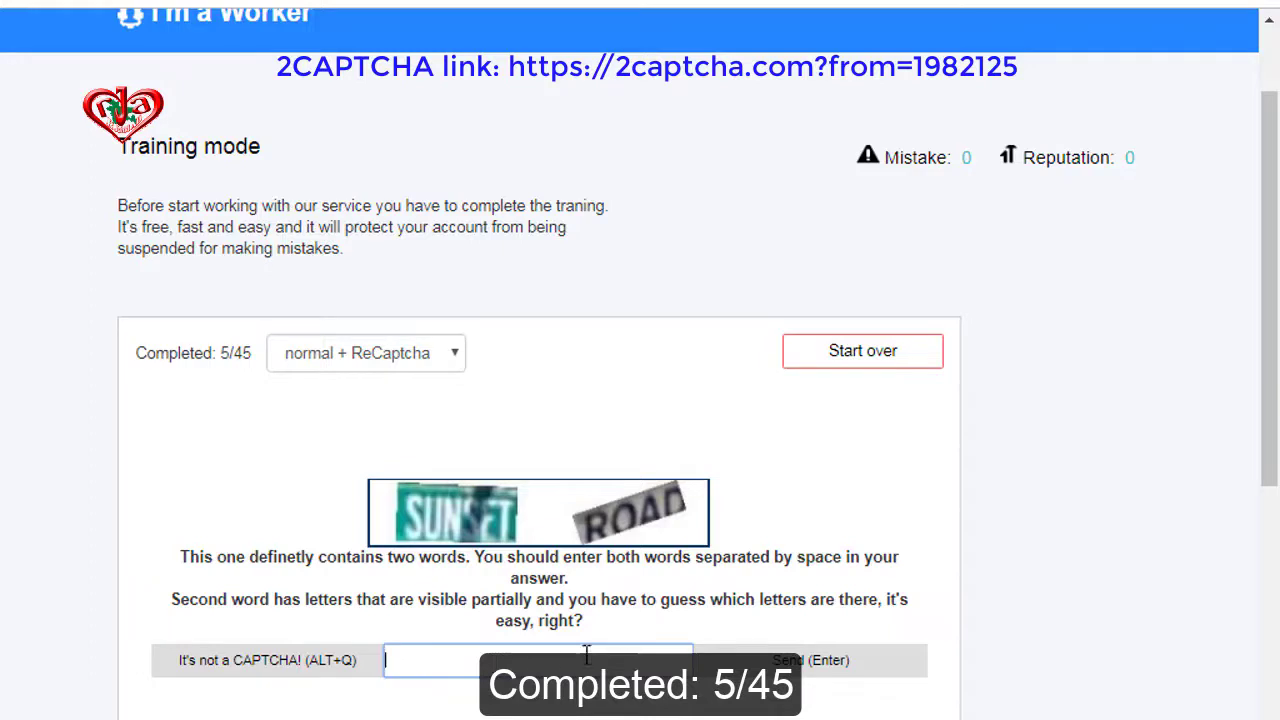
pyautogui.write('sunset road')
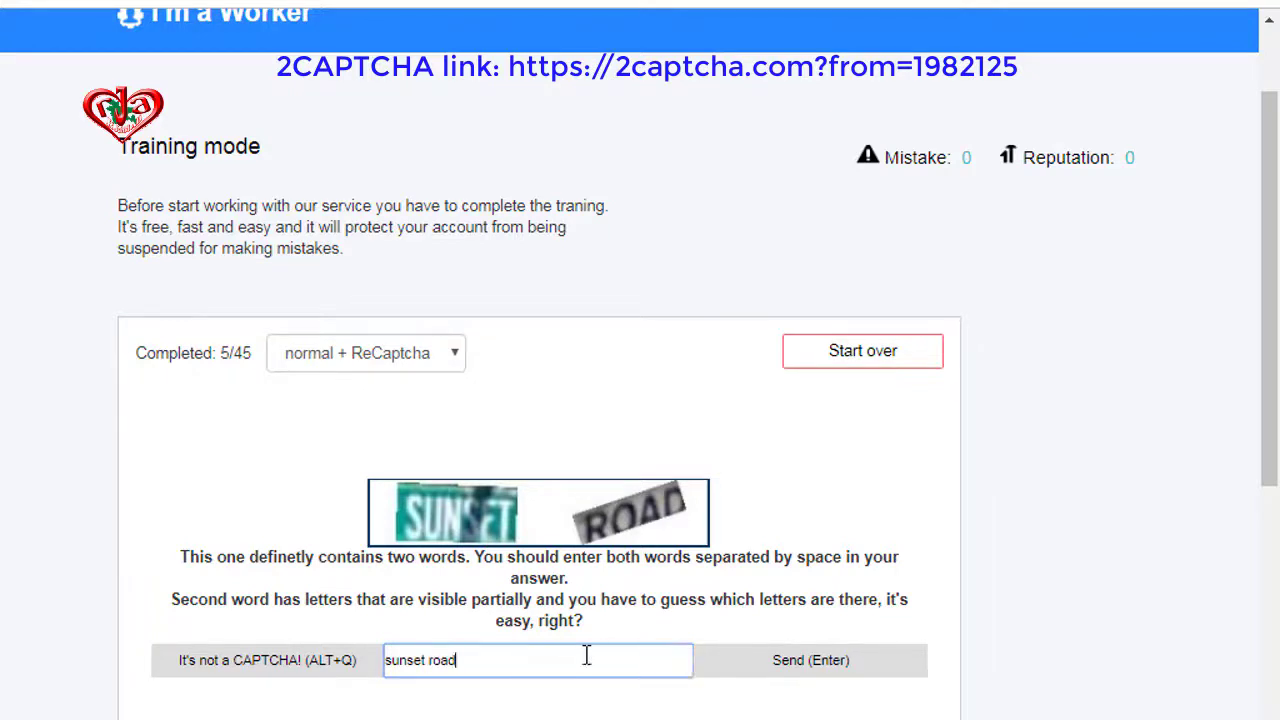
pyautogui.press('Return')
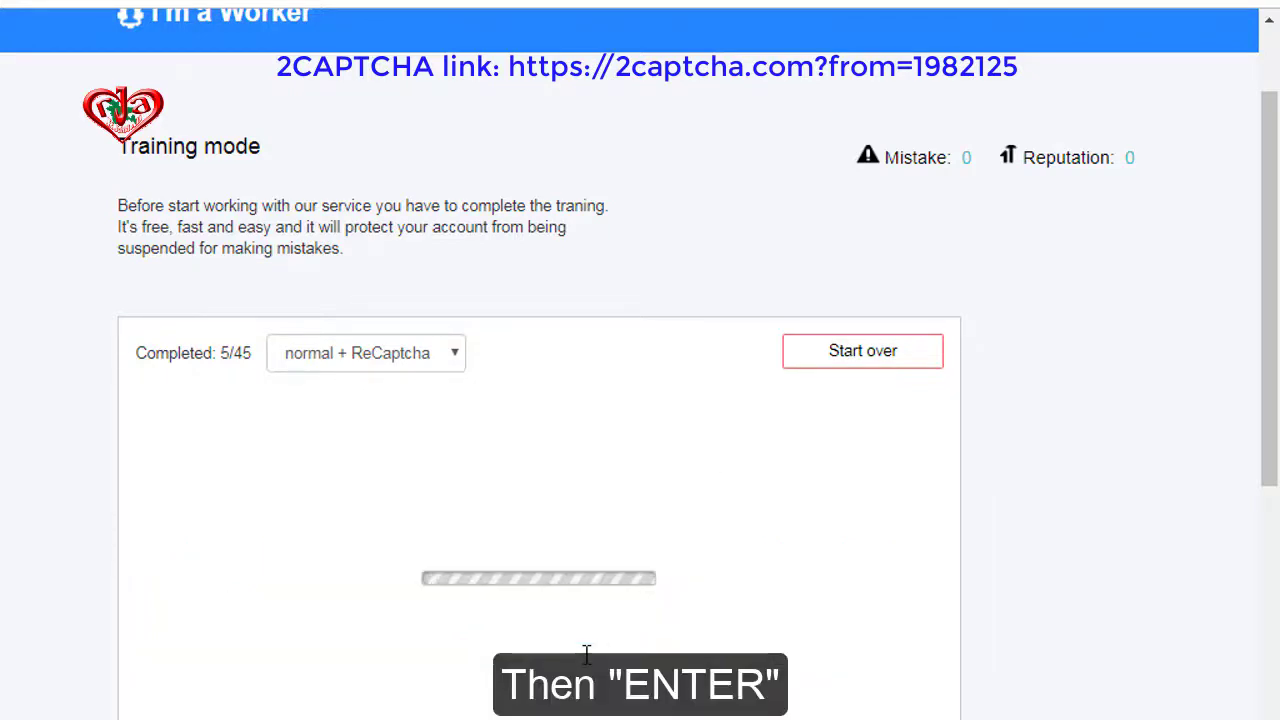
# At 6/45, enter 'tooth' for the under-circles letters captcha.
pyautogui.moveTo(138, 353); pyautogui.dragTo(242, 354)
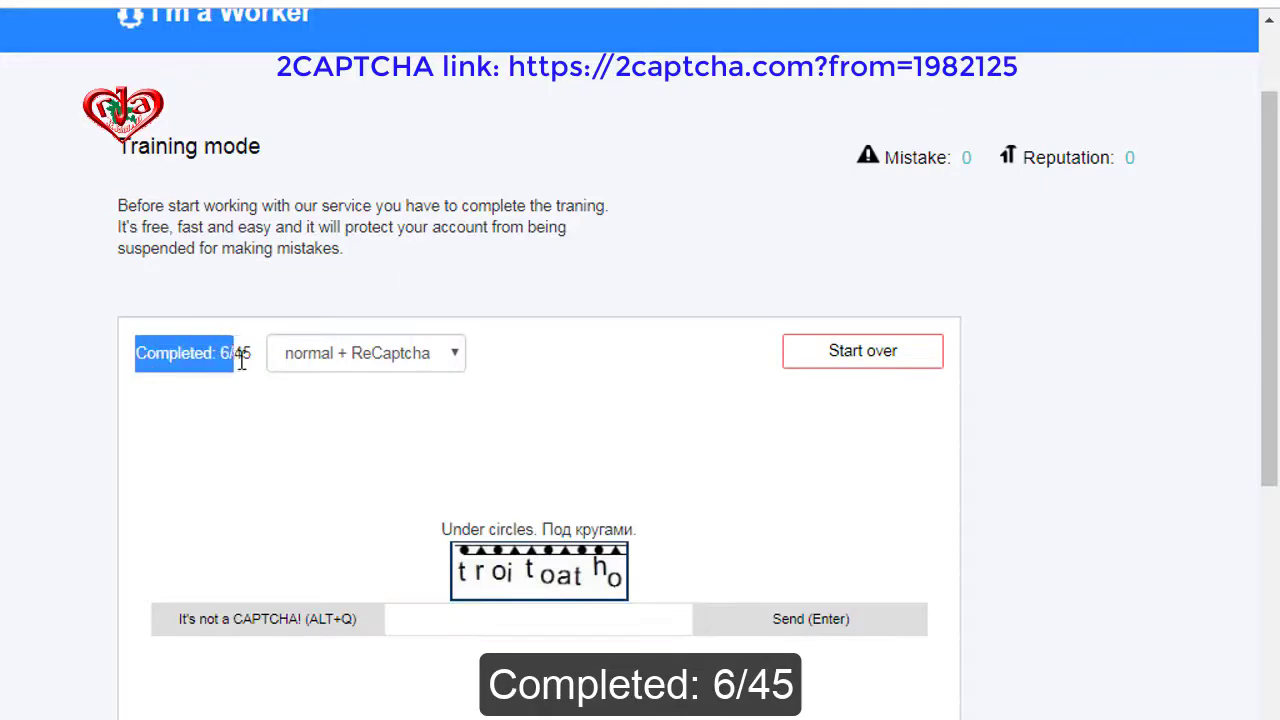
pyautogui.moveTo(442, 529); pyautogui.dragTo(538, 531)
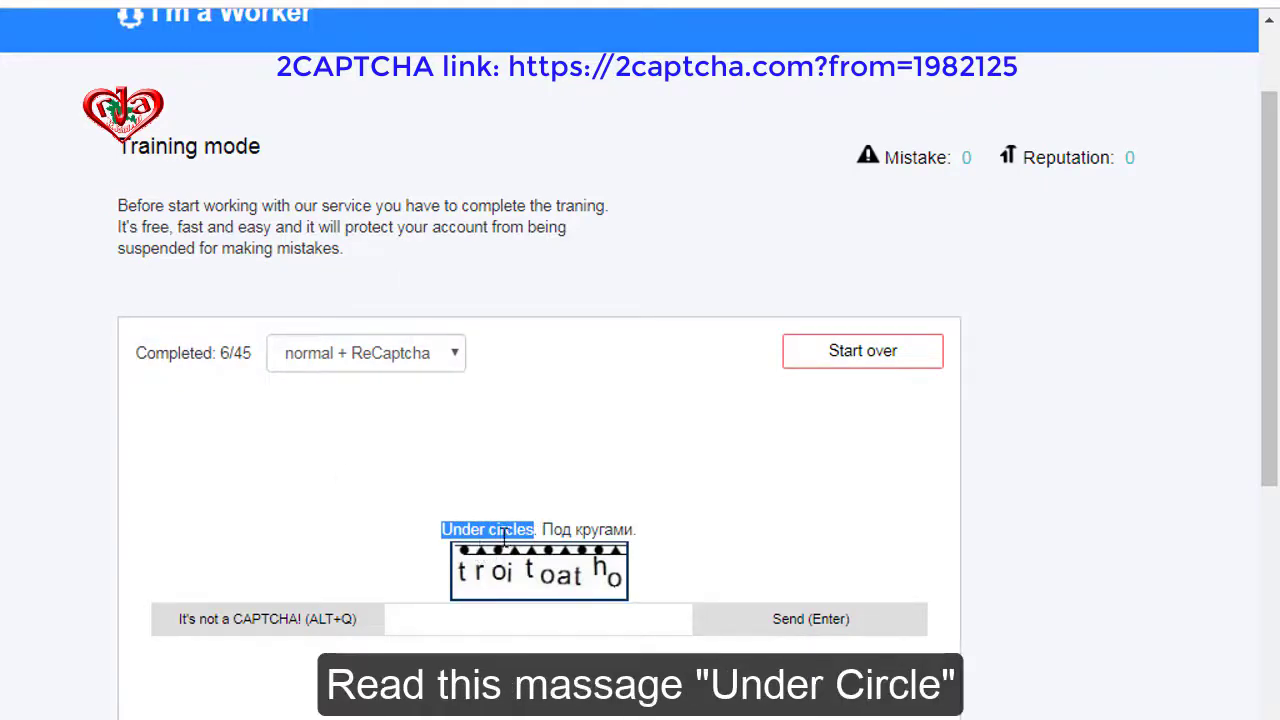
pyautogui.click(447, 623)
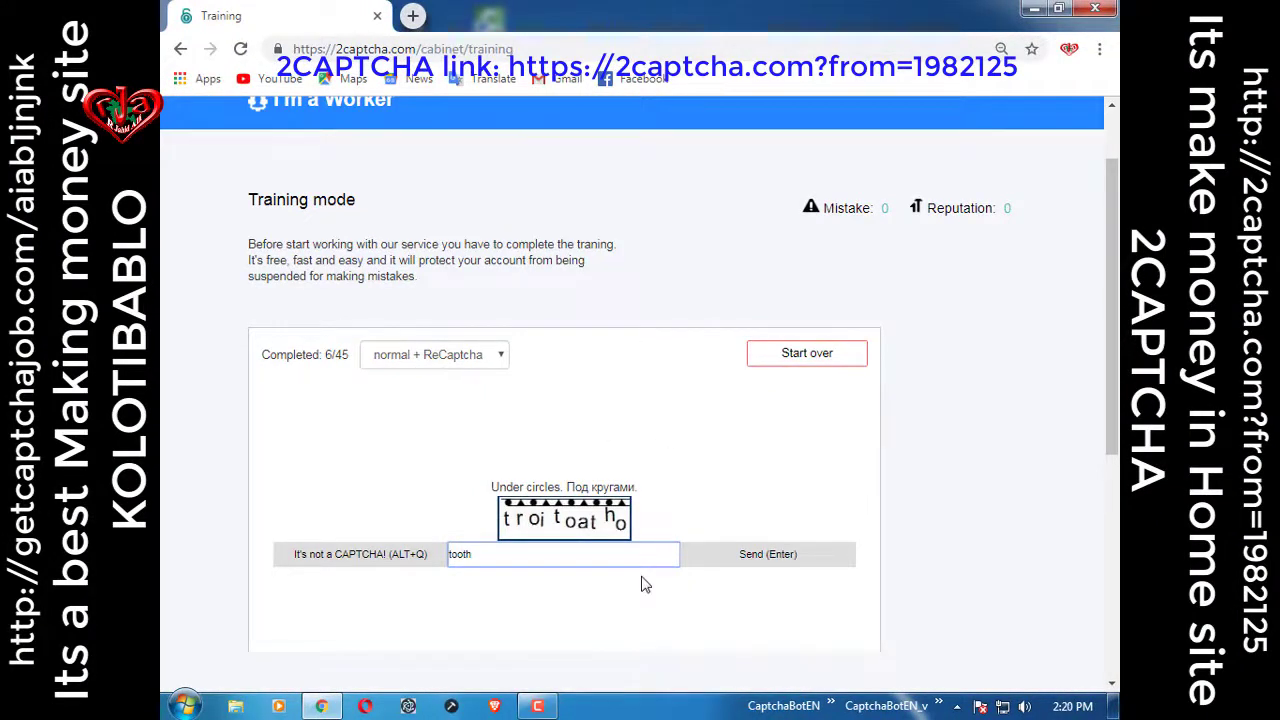
# Submit 'tooth', then answer the case-sensitive captcha with 469iee47 to reach 8/45.
pyautogui.press('Return')
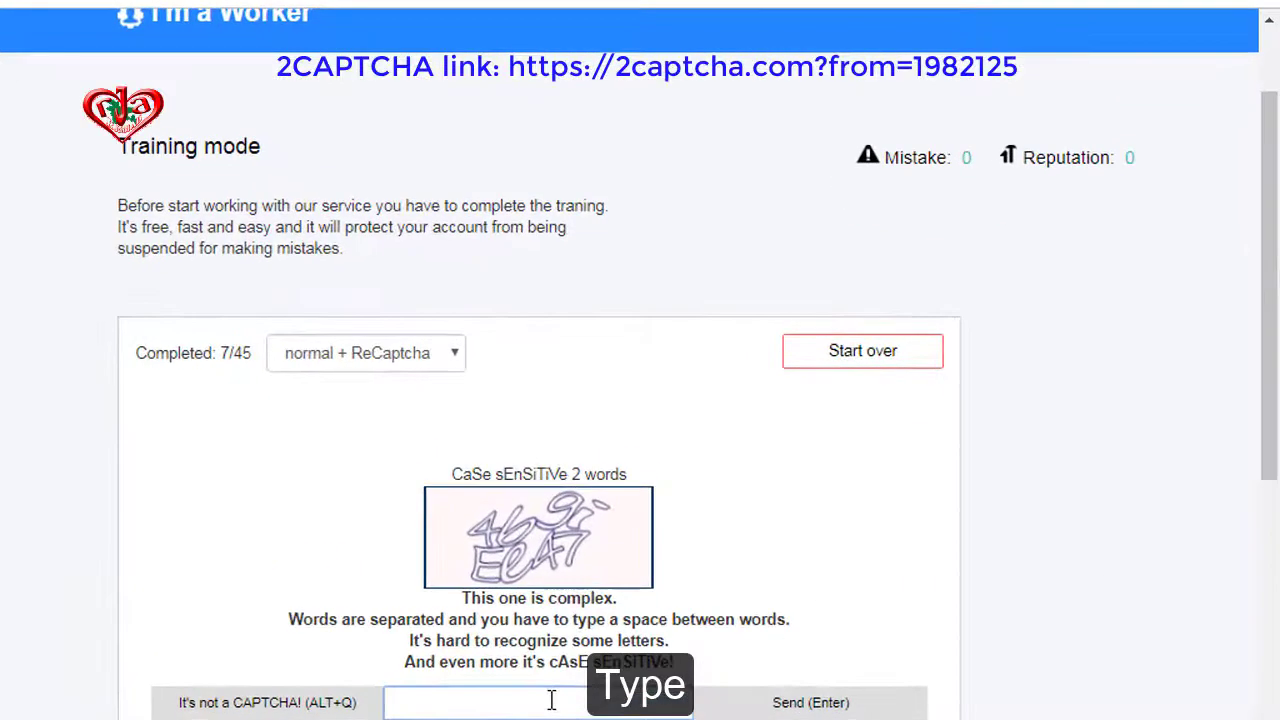
pyautogui.write('469iee47')
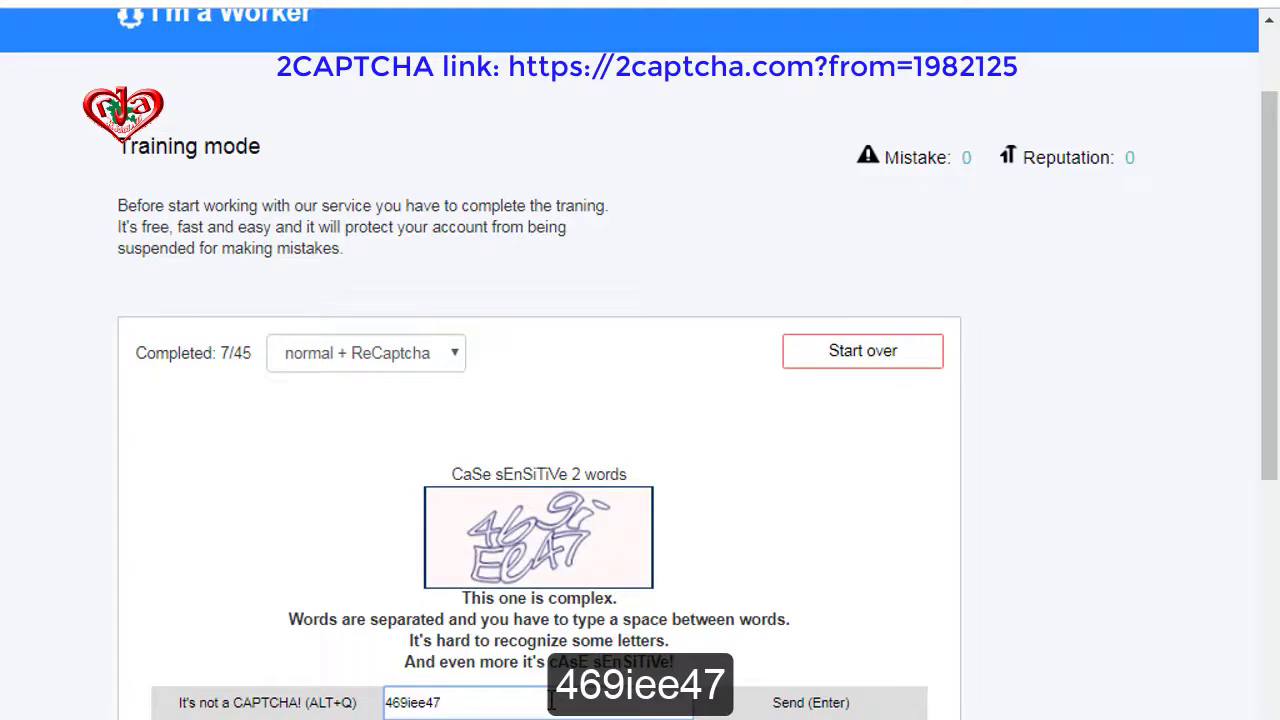
pyautogui.press('Return')
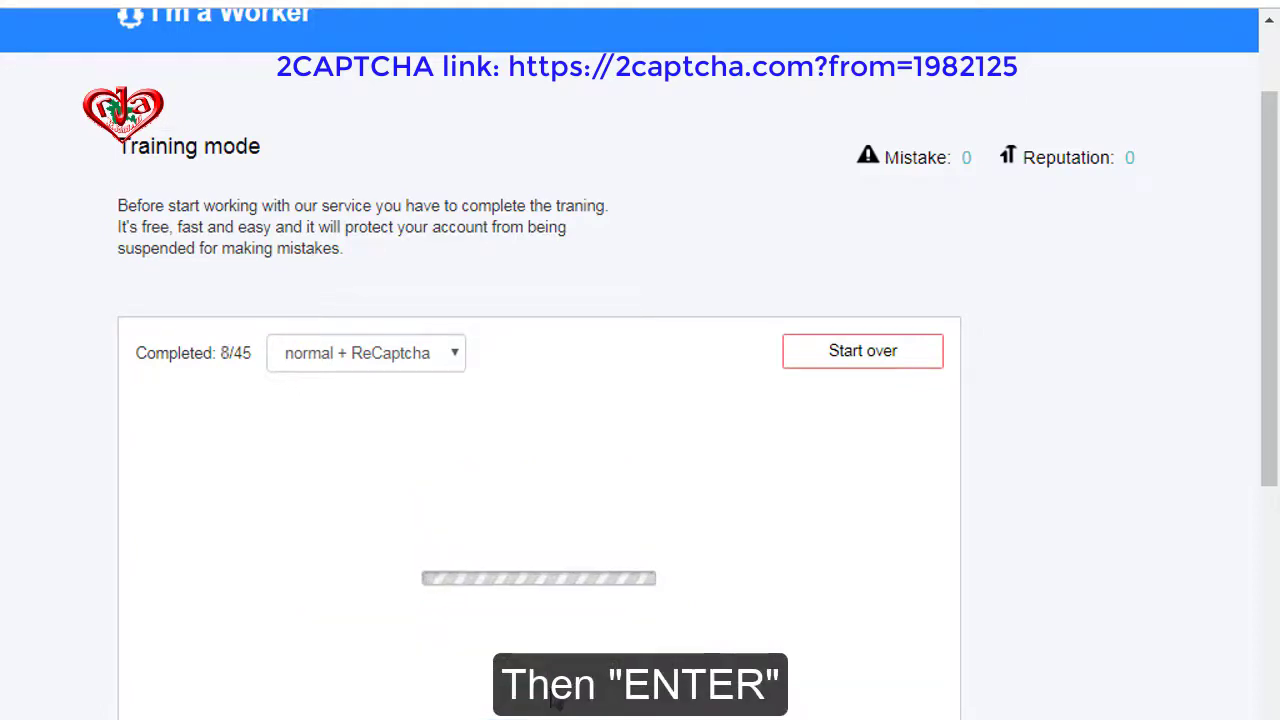
pyautogui.moveTo(136, 353); pyautogui.dragTo(228, 345)
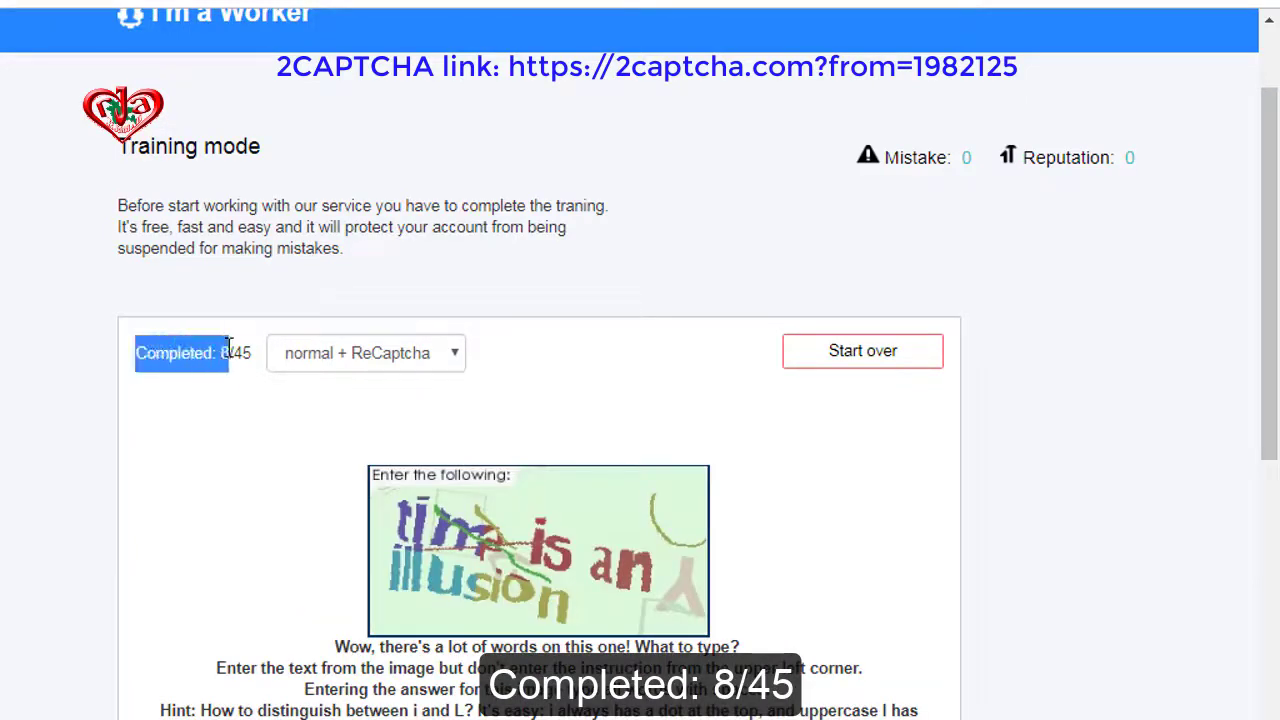
pyautogui.click(228, 352)
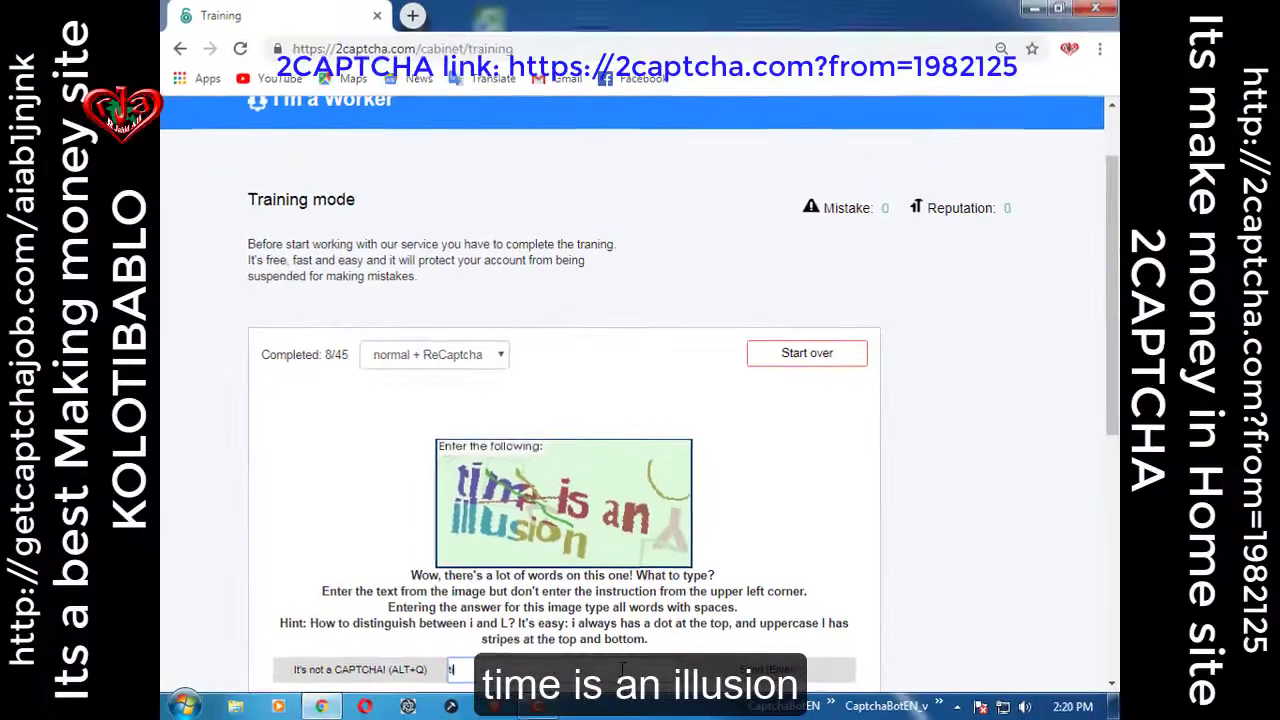
# Answer the multi-word captcha with 'time is an illusion', reaching 9/45.
pyautogui.write('time is an illusion')
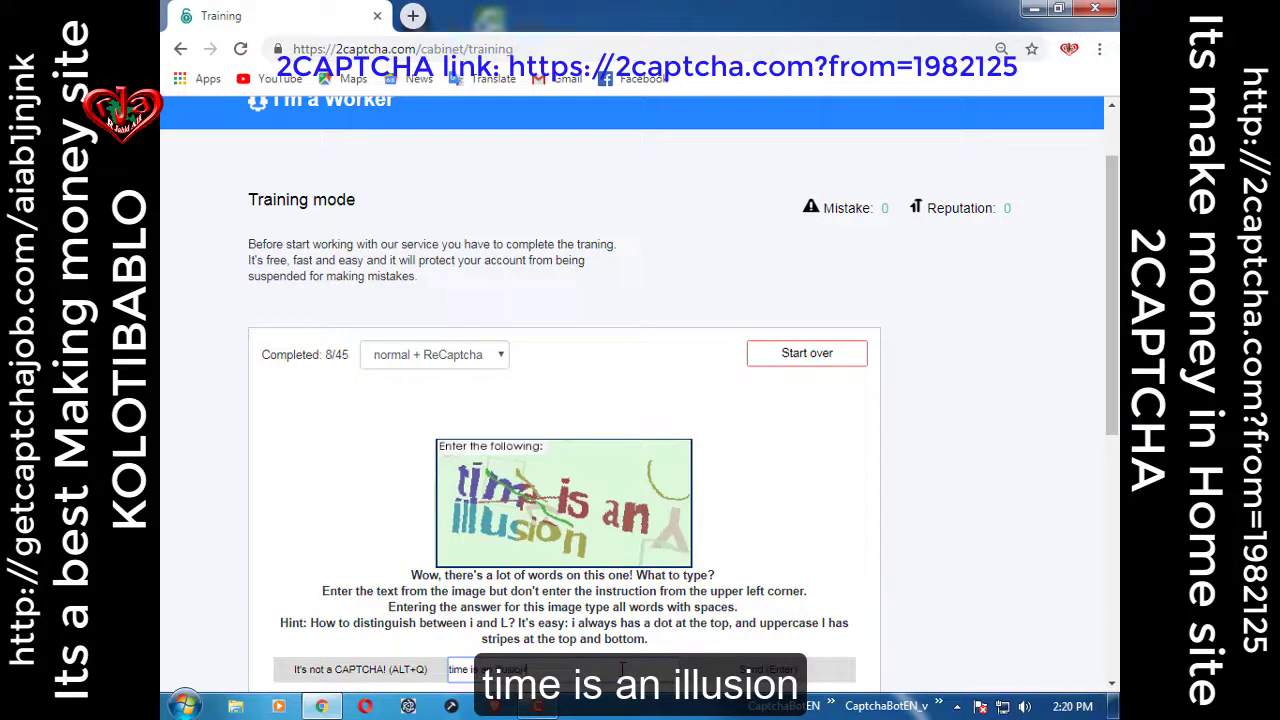
pyautogui.press('Return')
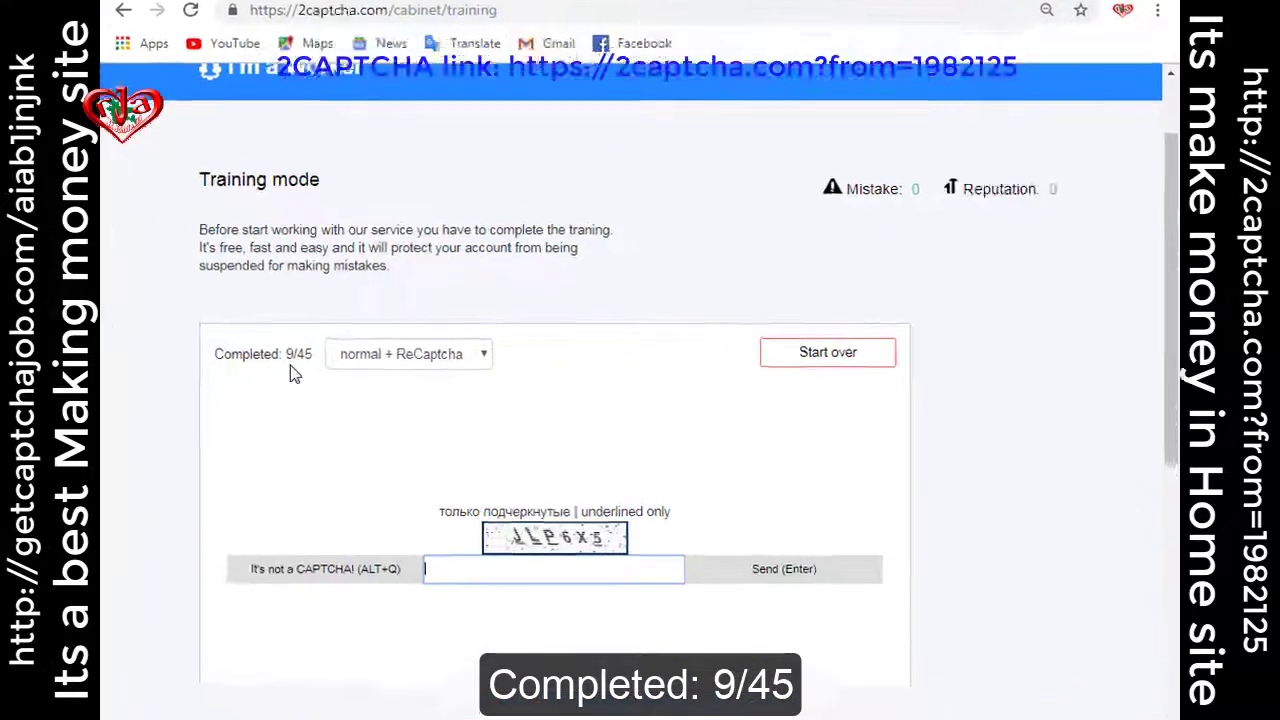
pyautogui.doubleClick(289, 354)
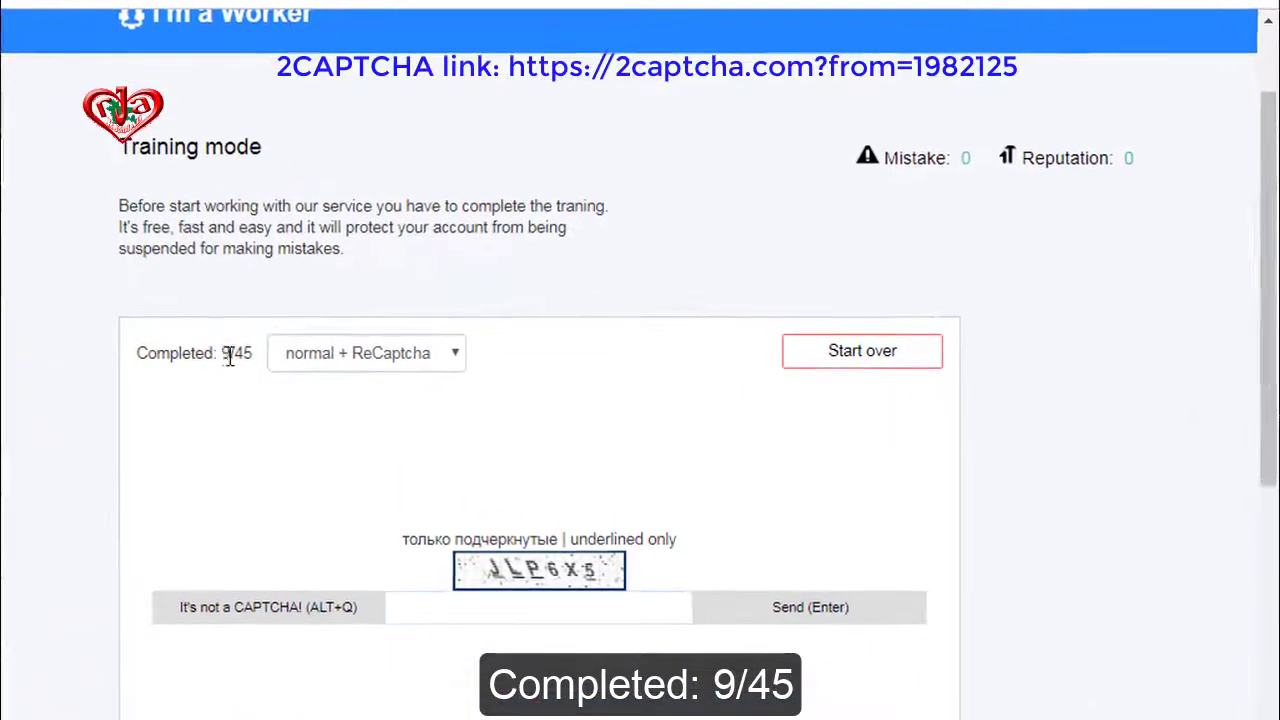
# Answer the underlined-only captcha with jlp5.
pyautogui.click(525, 602)
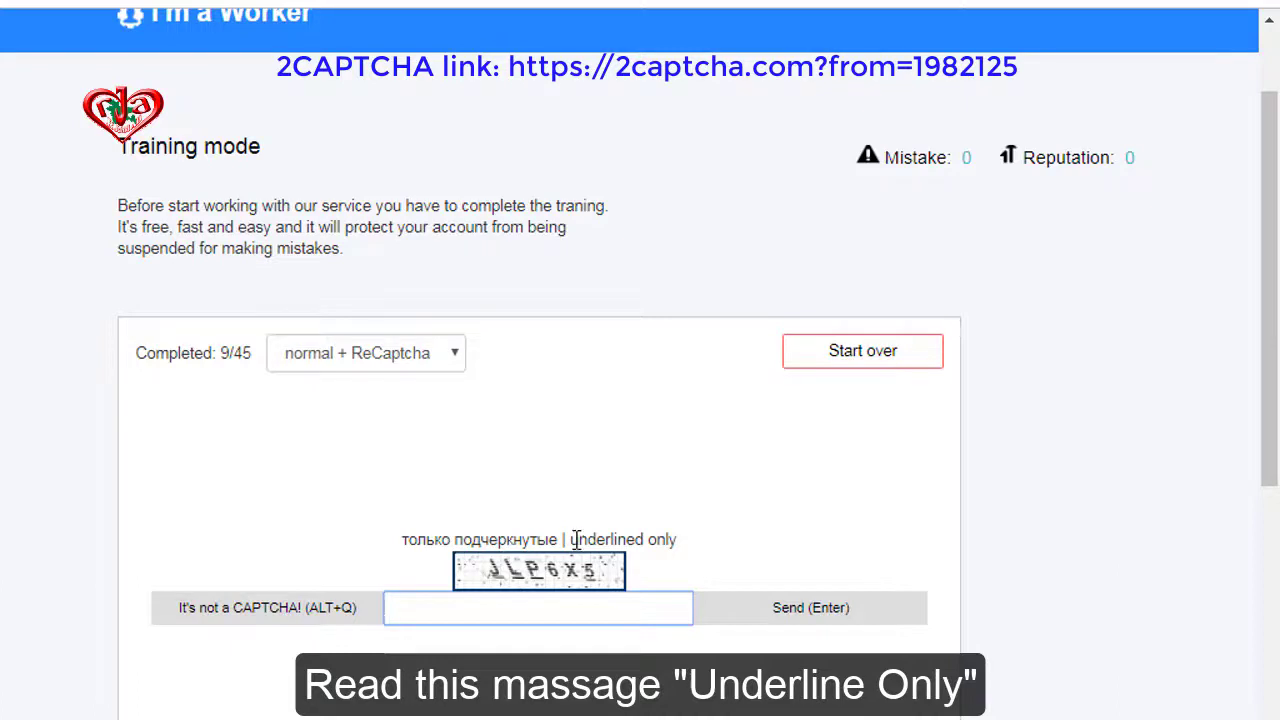
pyautogui.moveTo(576, 540)
pyautogui.mouseDown()
pyautogui.moveTo(657, 537)
pyautogui.moveTo(694, 557)
pyautogui.moveTo(657, 537)
pyautogui.moveTo(576, 540)
pyautogui.moveTo(678, 544)
pyautogui.mouseUp()
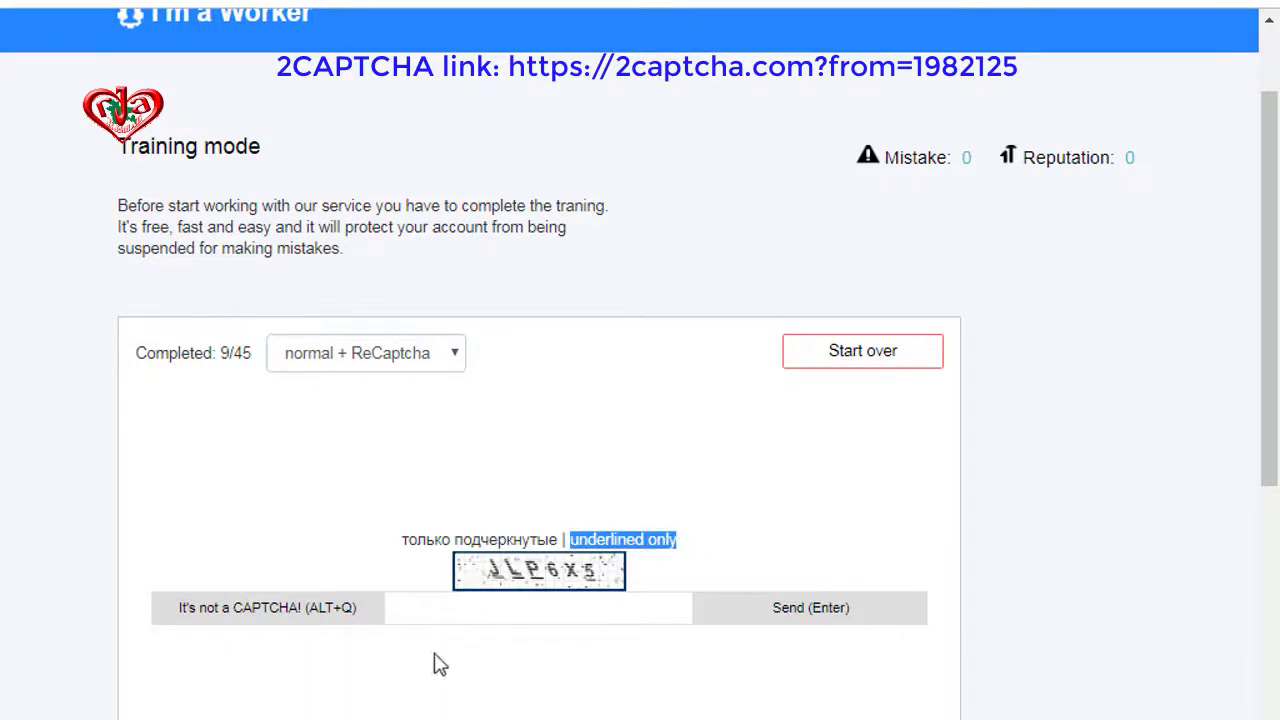
pyautogui.click(512, 612)
pyautogui.write('jlp5')
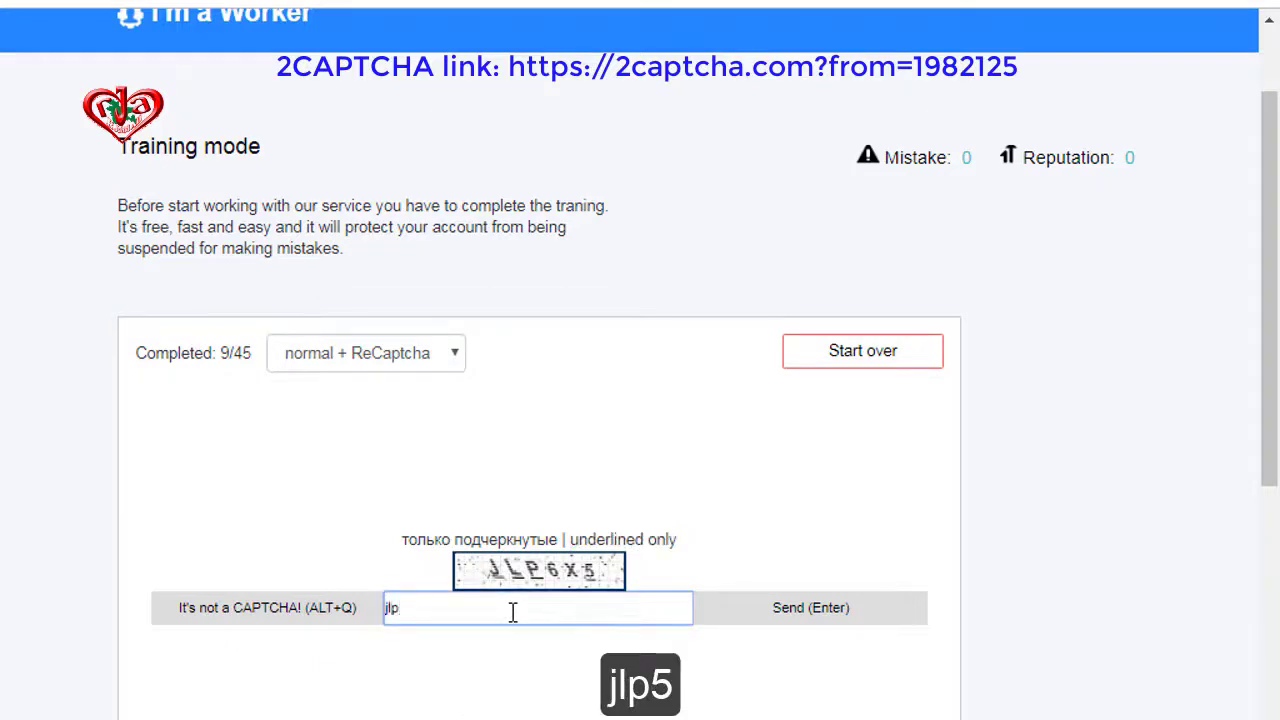
pyautogui.press('Return')
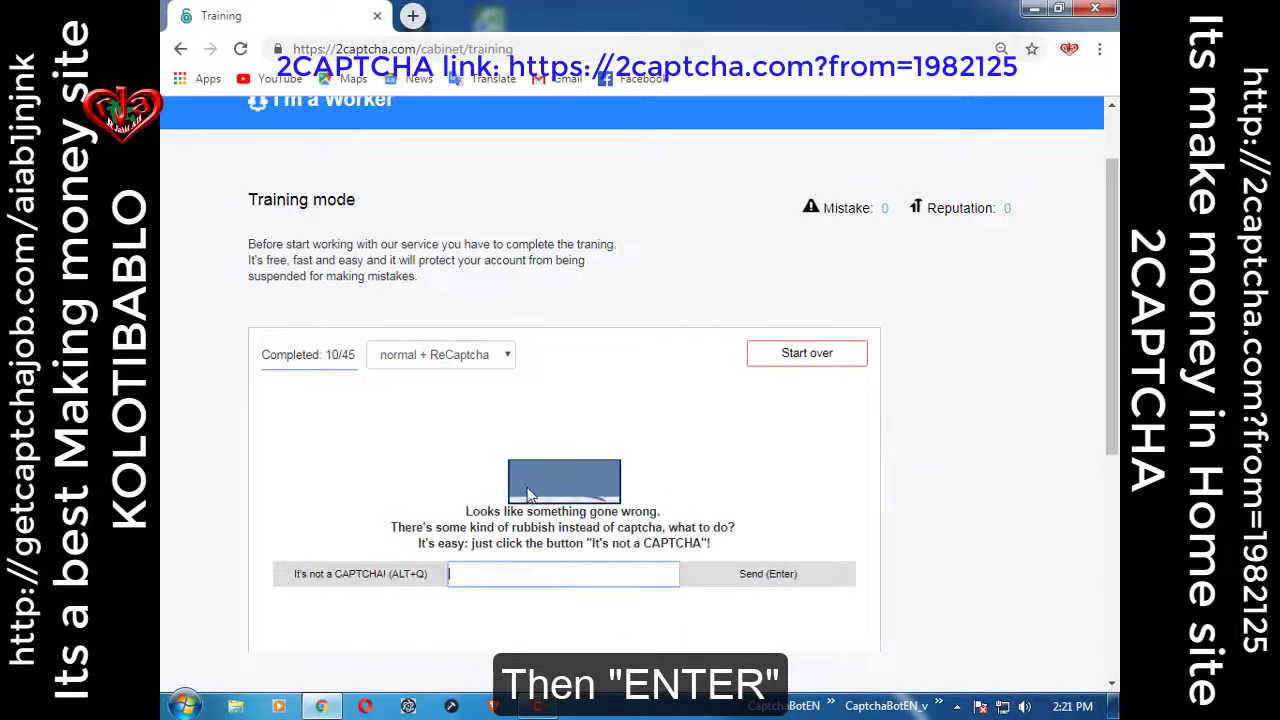
# Report the broken image as "It's not a CAPTCHA!".
pyautogui.click(530, 492)
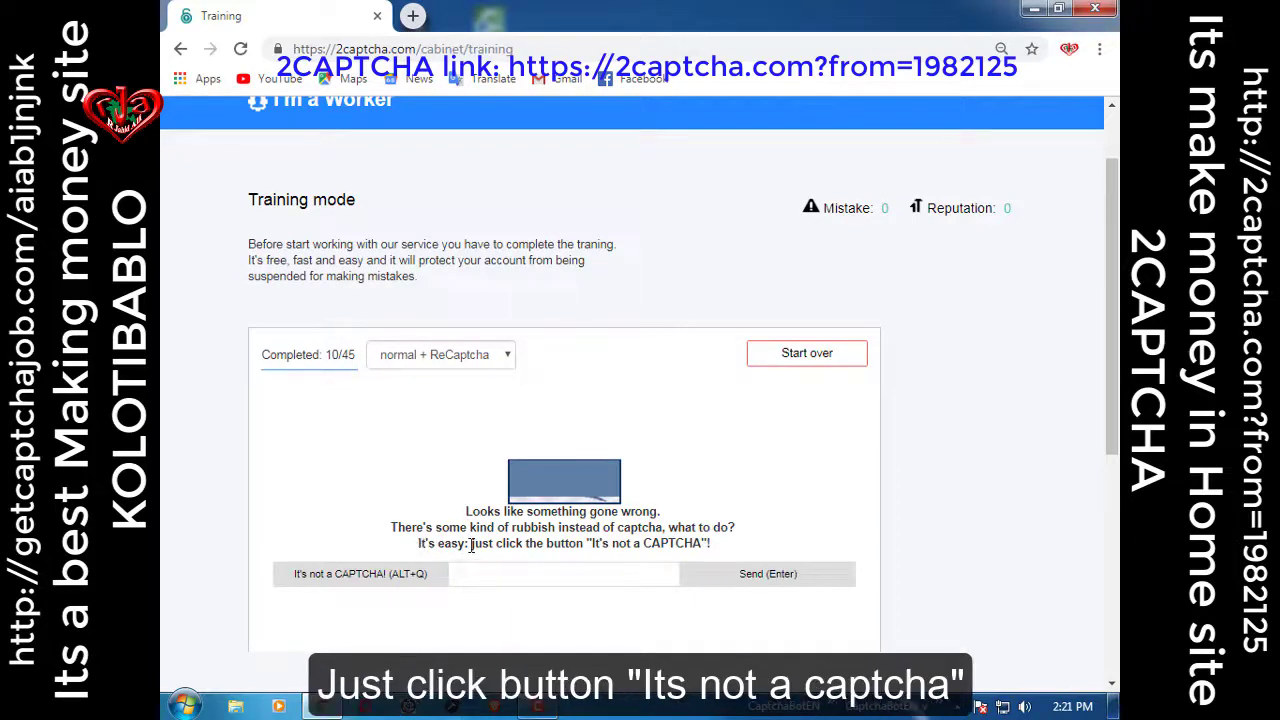
pyautogui.moveTo(472, 545); pyautogui.dragTo(582, 544)
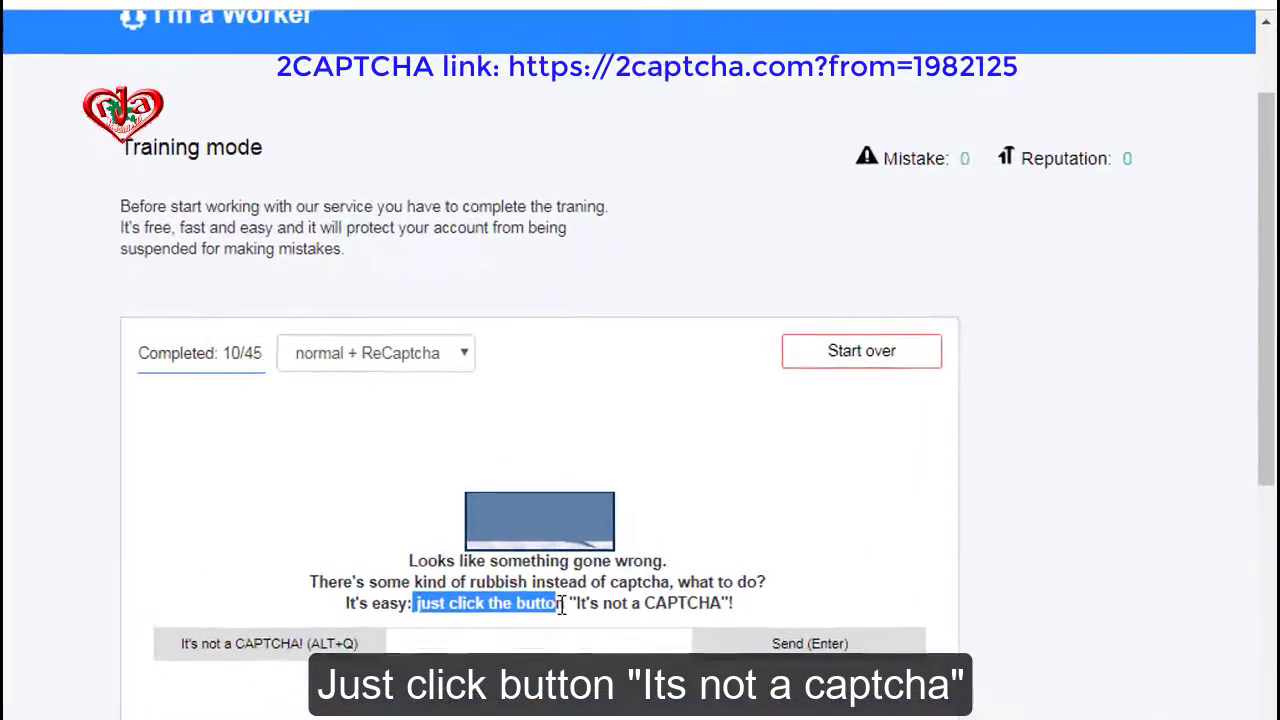
pyautogui.moveTo(562, 604); pyautogui.dragTo(736, 606)
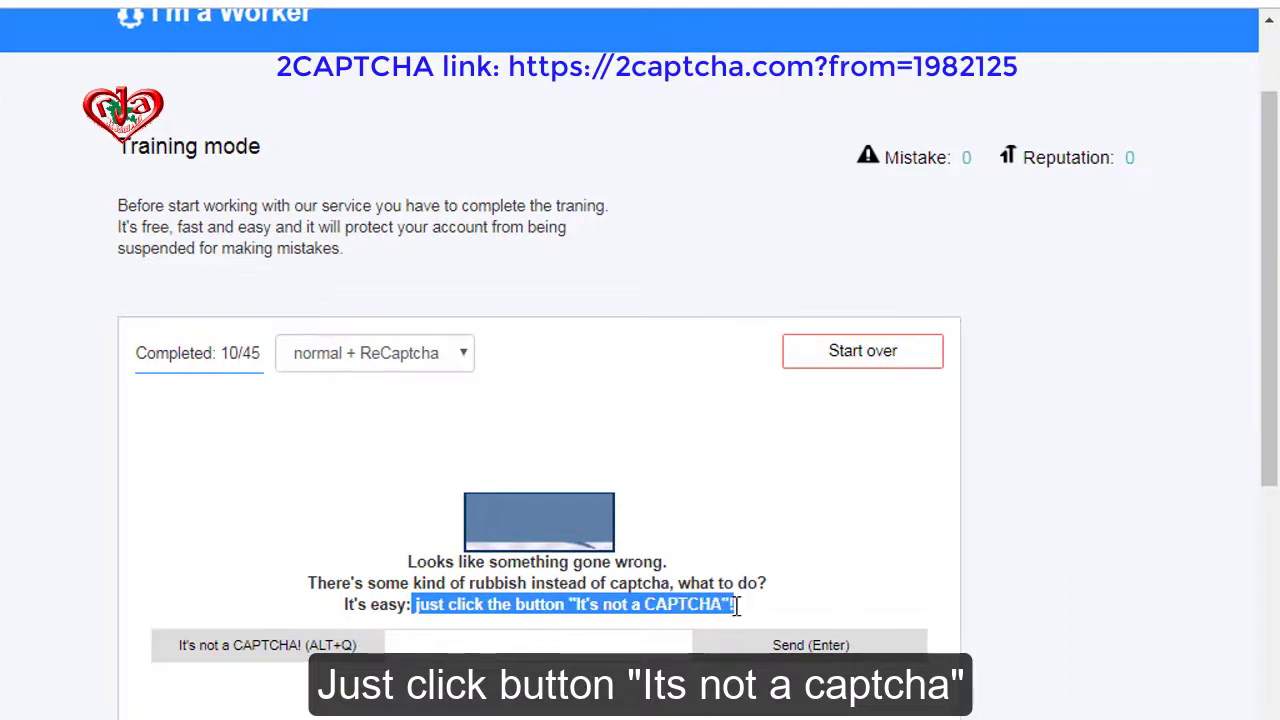
pyautogui.click(195, 650)
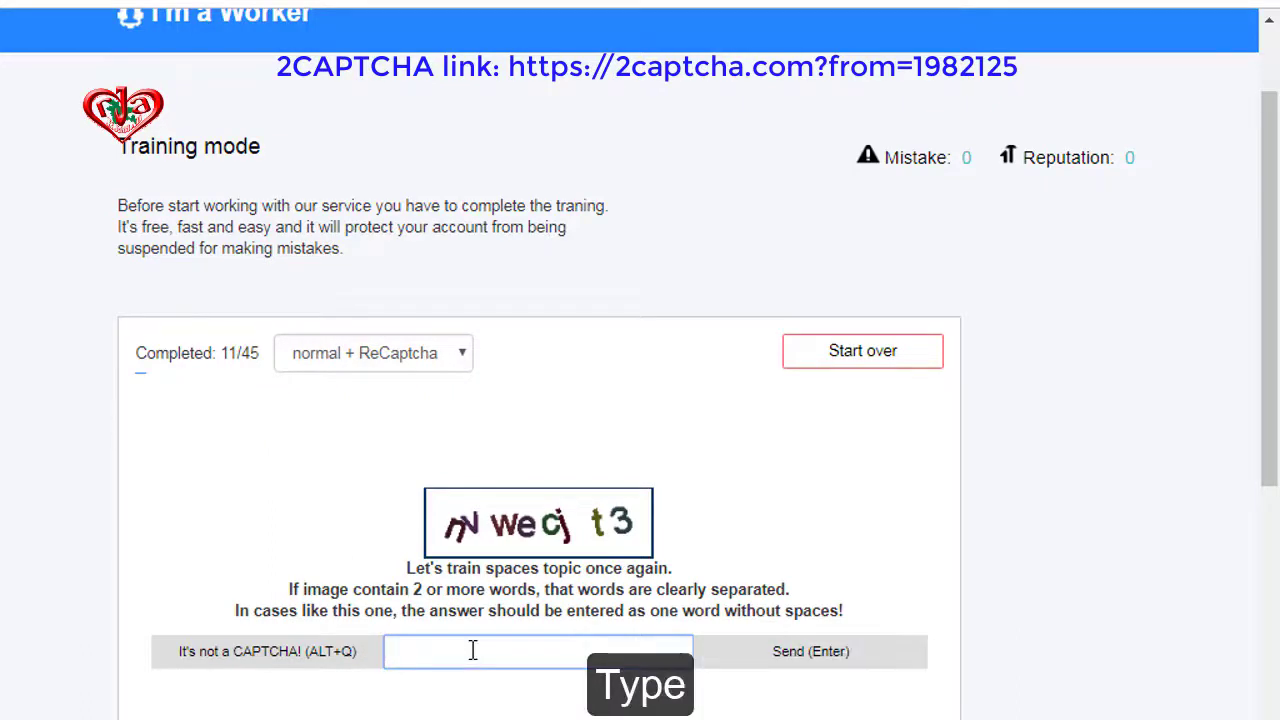
# Answer the next captcha with nvwecjt3, reaching 12/45.
pyautogui.write('nv')
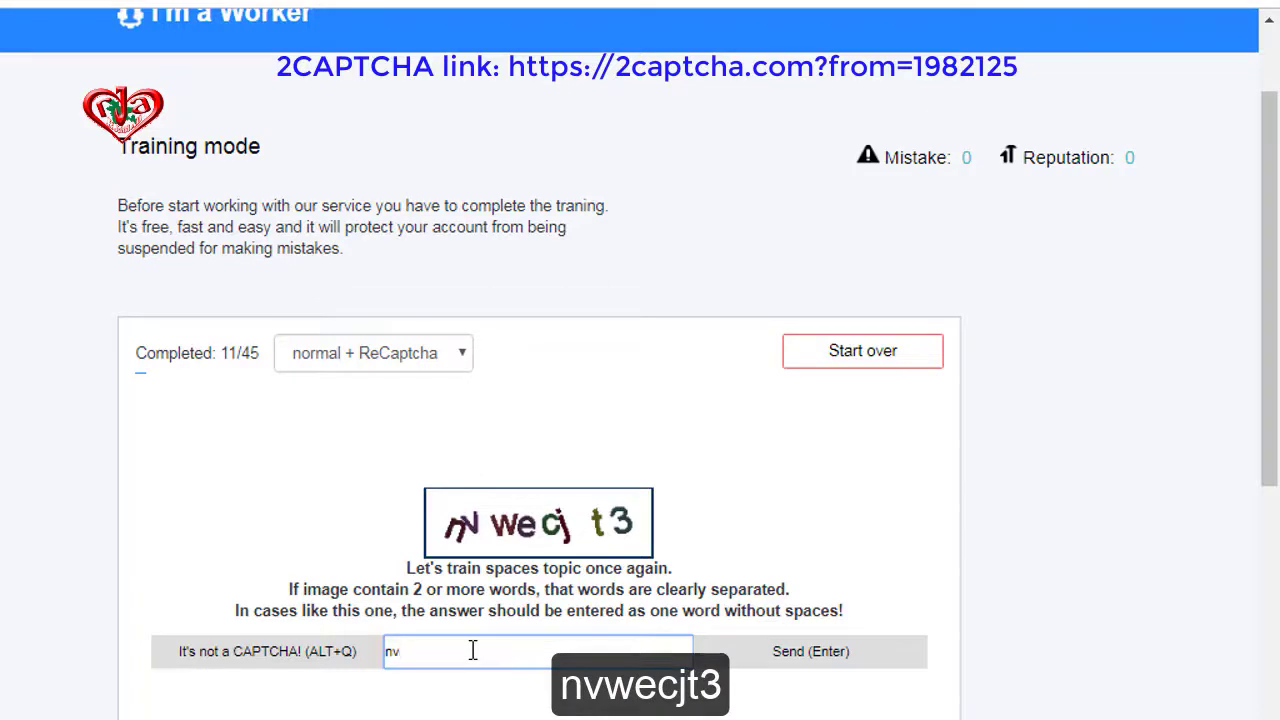
pyautogui.write('wecjt3')
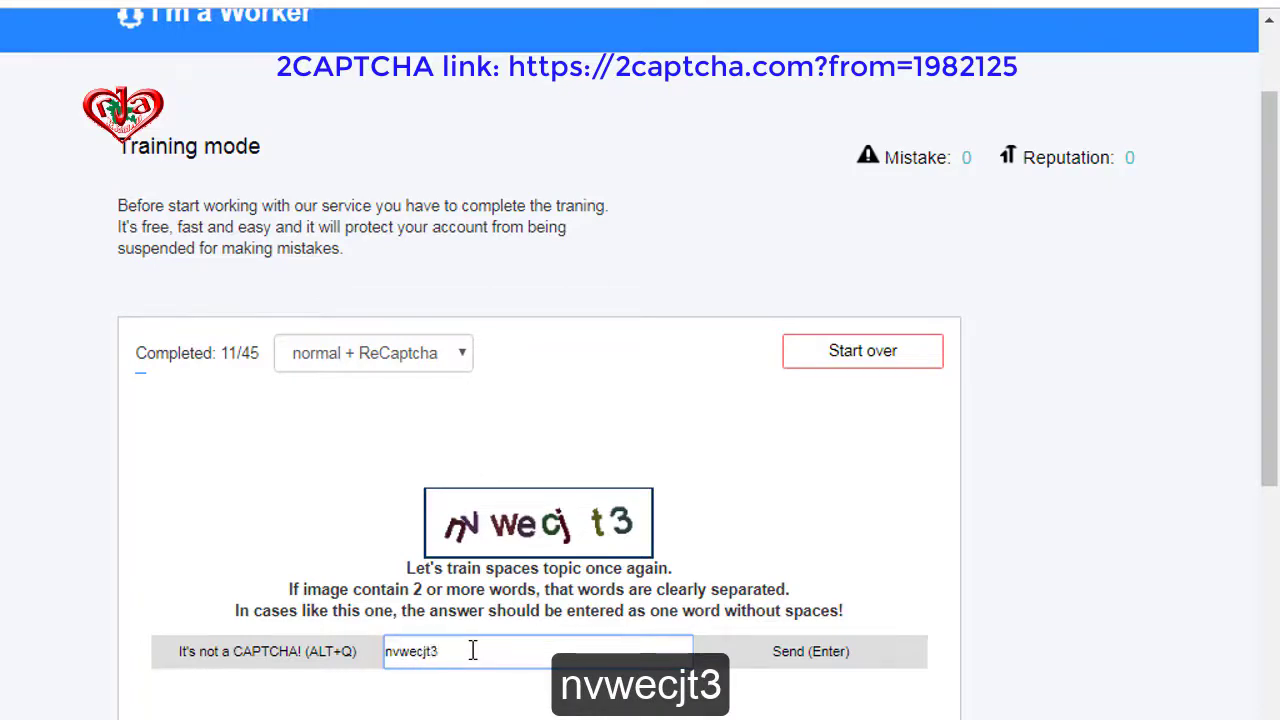
pyautogui.press('Return')
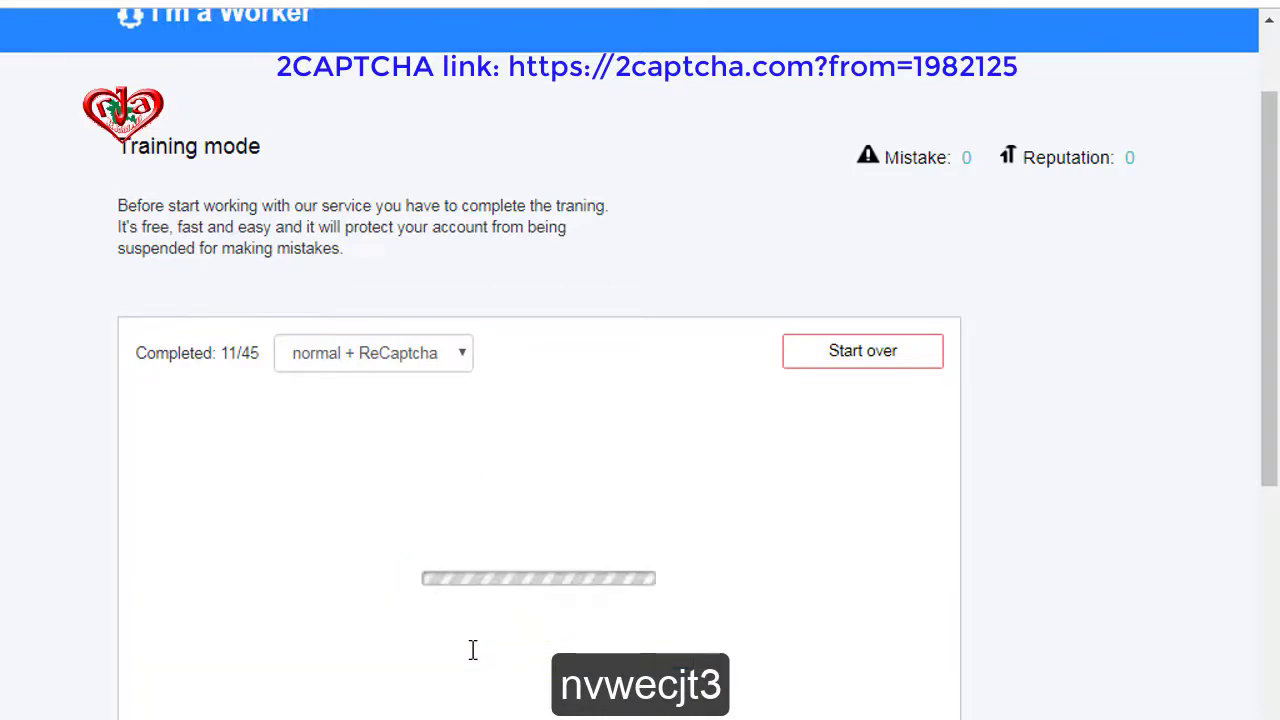
pyautogui.doubleClick(232, 352)
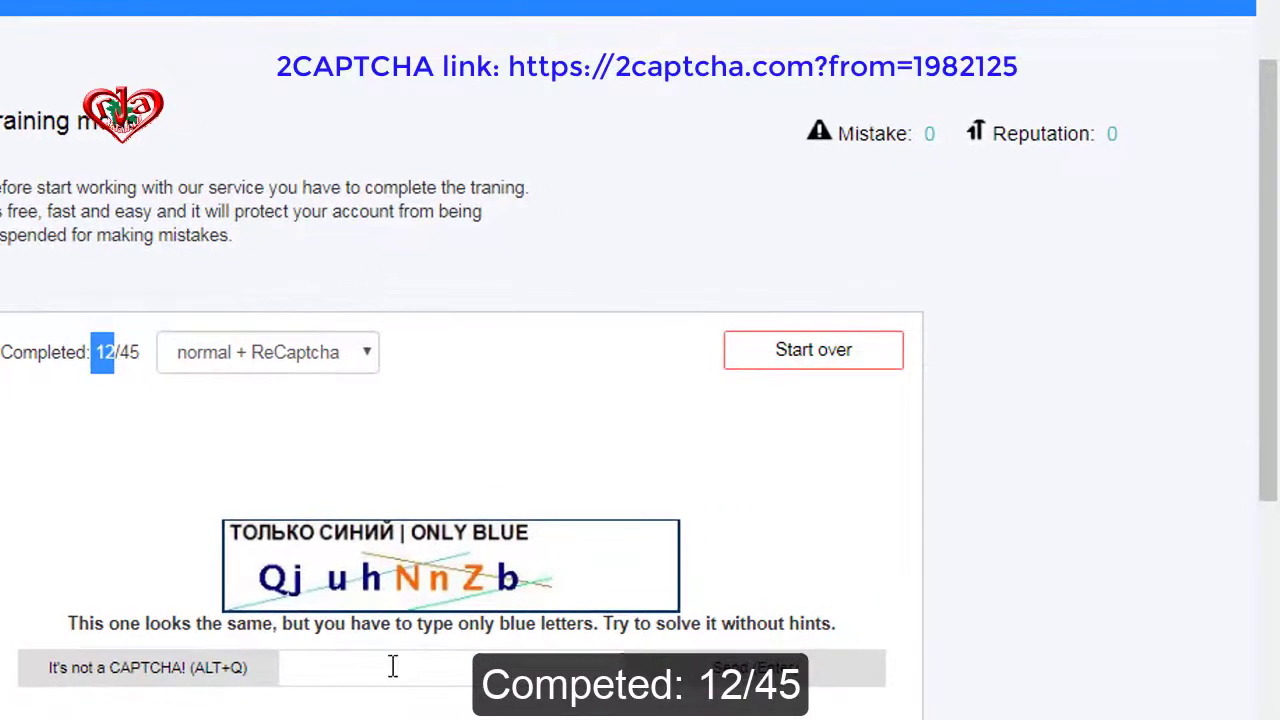
# Answer the only-blue captcha with qjuhb.
pyautogui.click(393, 667)
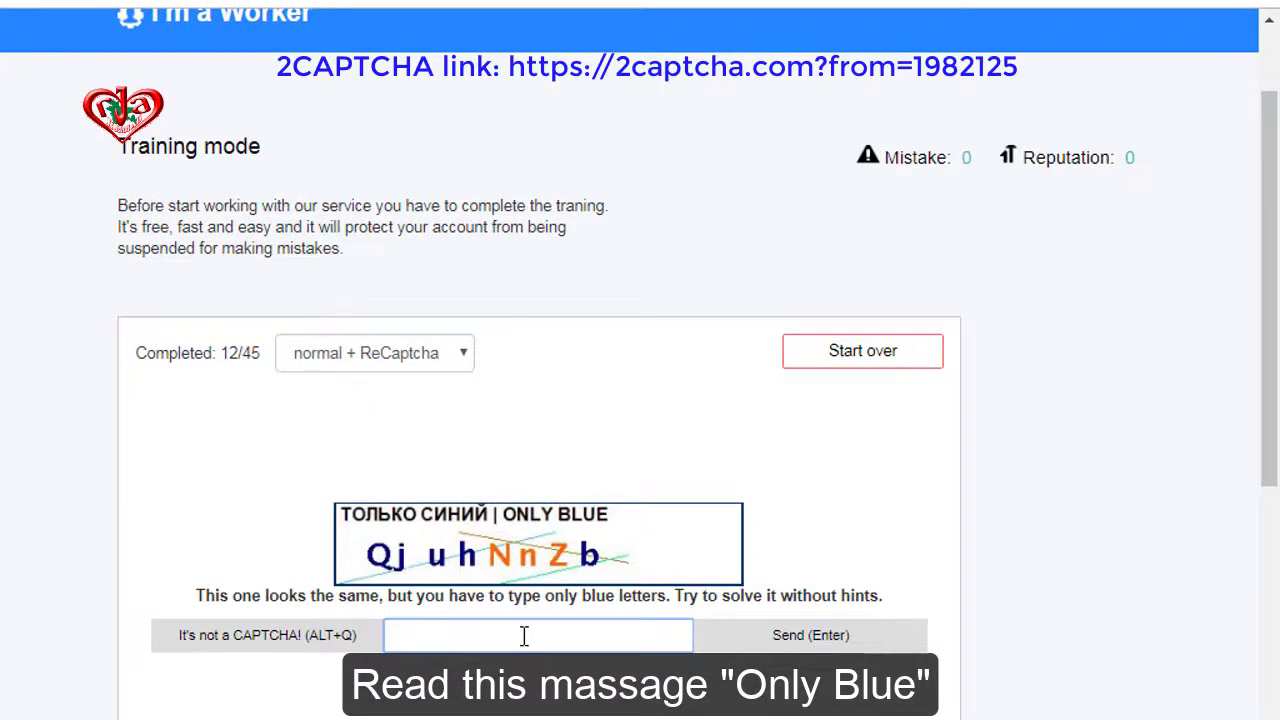
pyautogui.write('qjuhb')
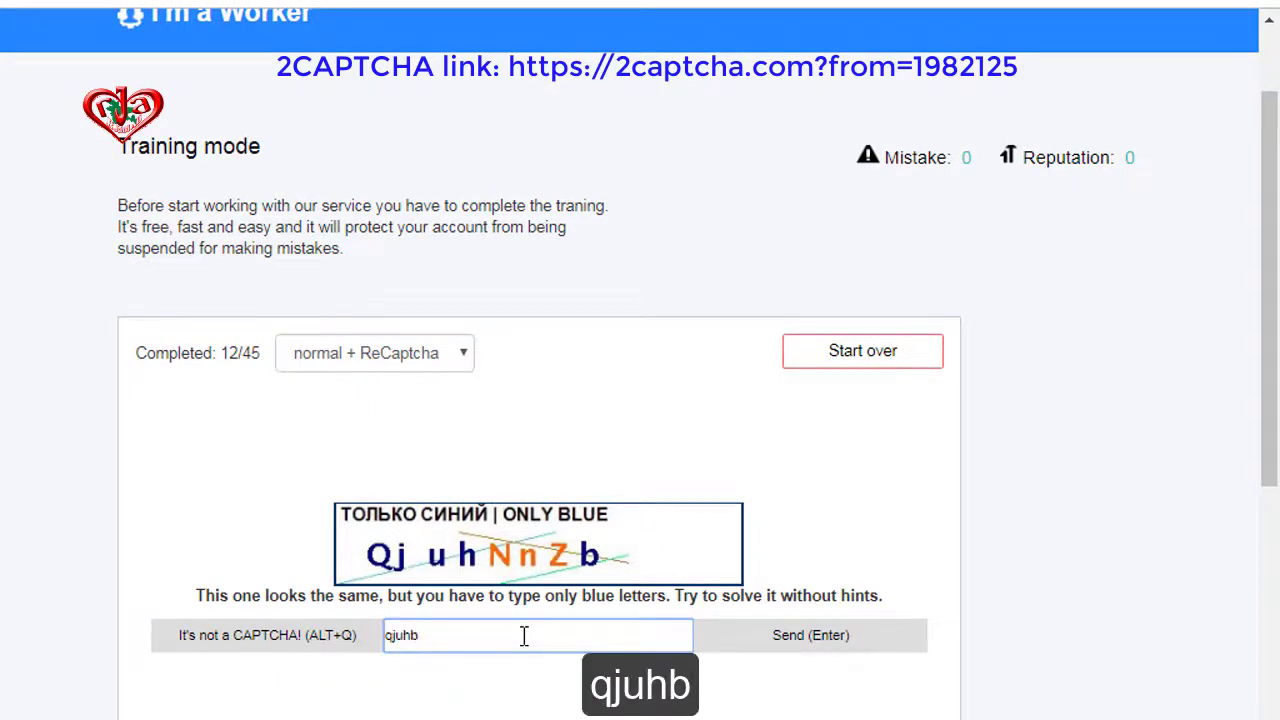
pyautogui.press('Return')
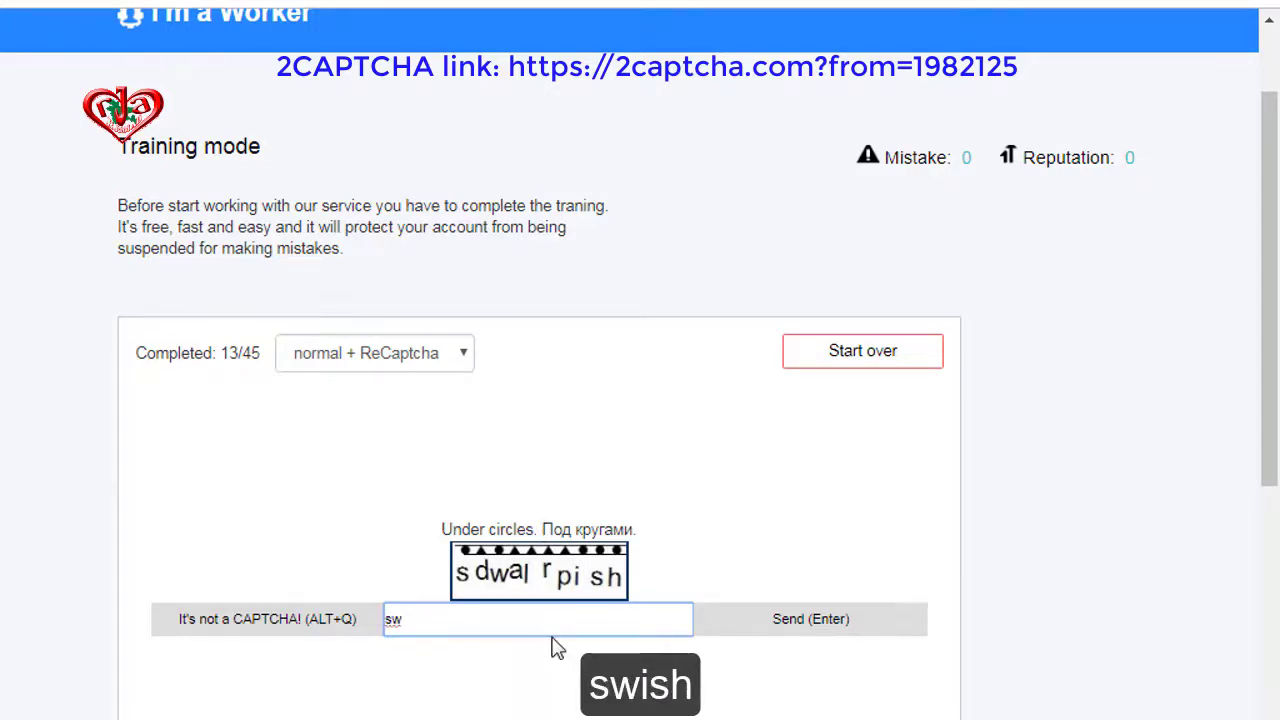
# Answer the under-circles captcha with 'swish', taking progress to 14/45.
pyautogui.write('ish')
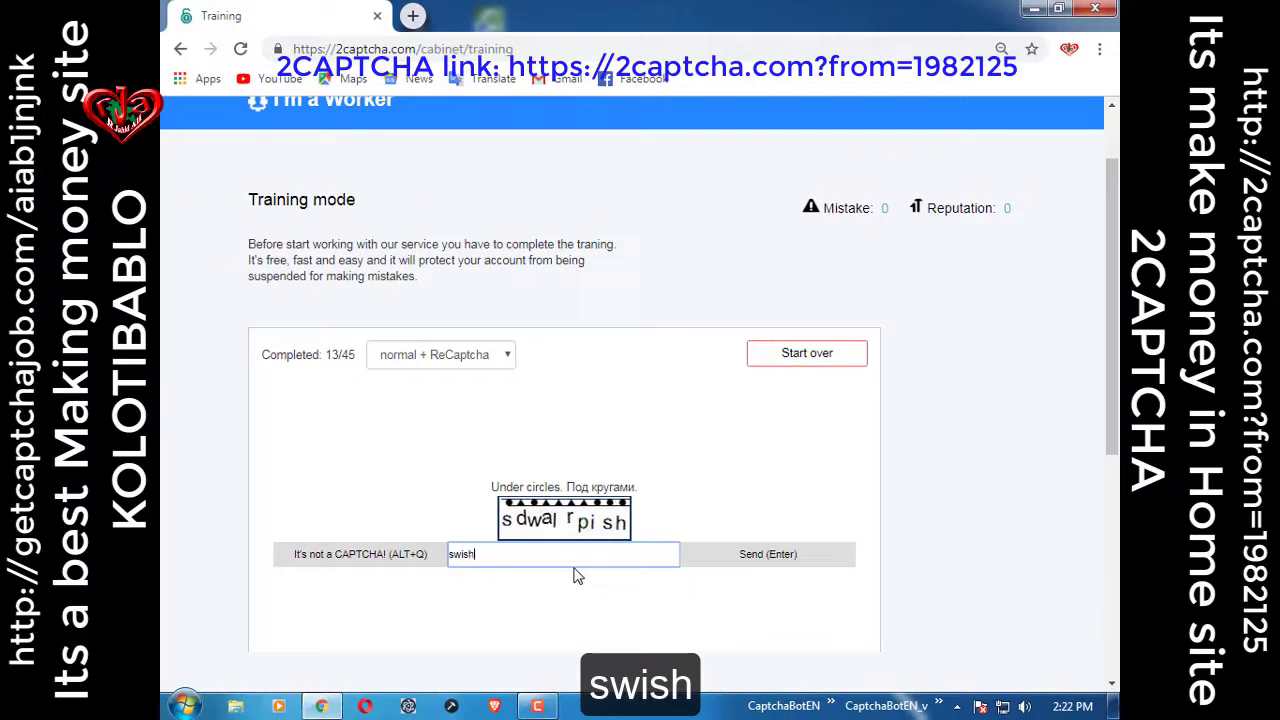
pyautogui.press('Return')
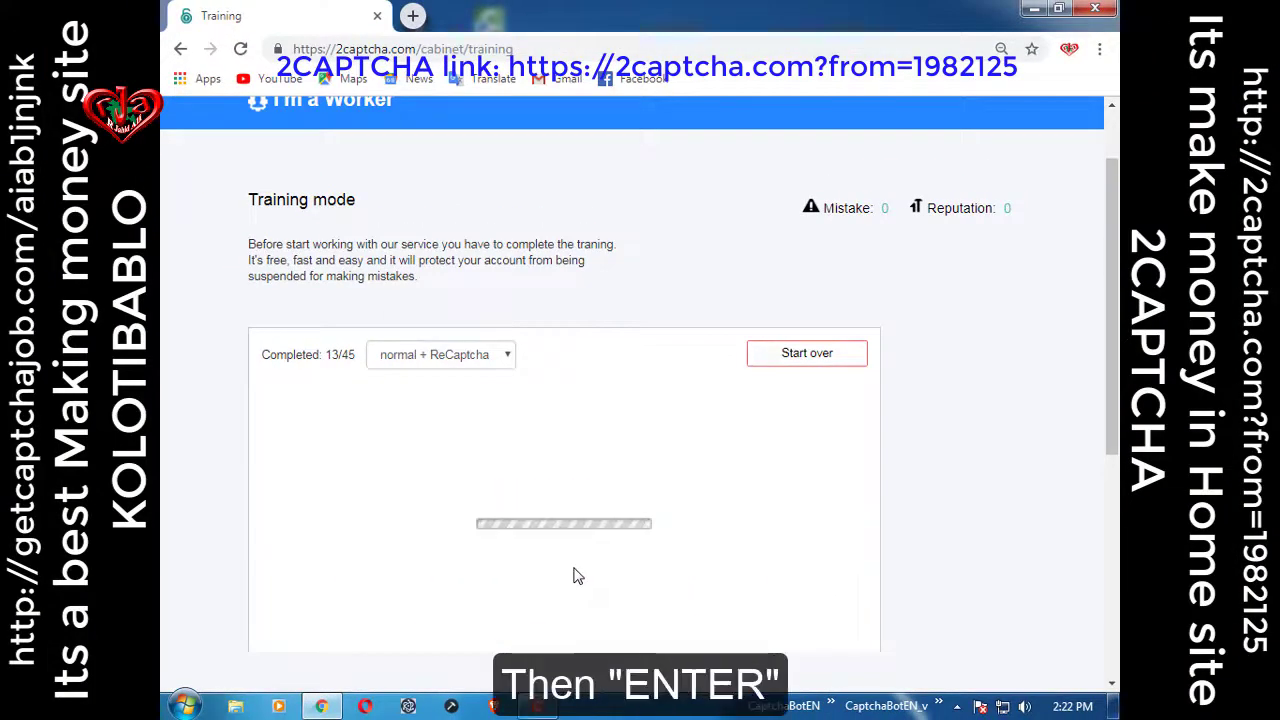
pyautogui.moveTo(326, 354); pyautogui.dragTo(338, 354)
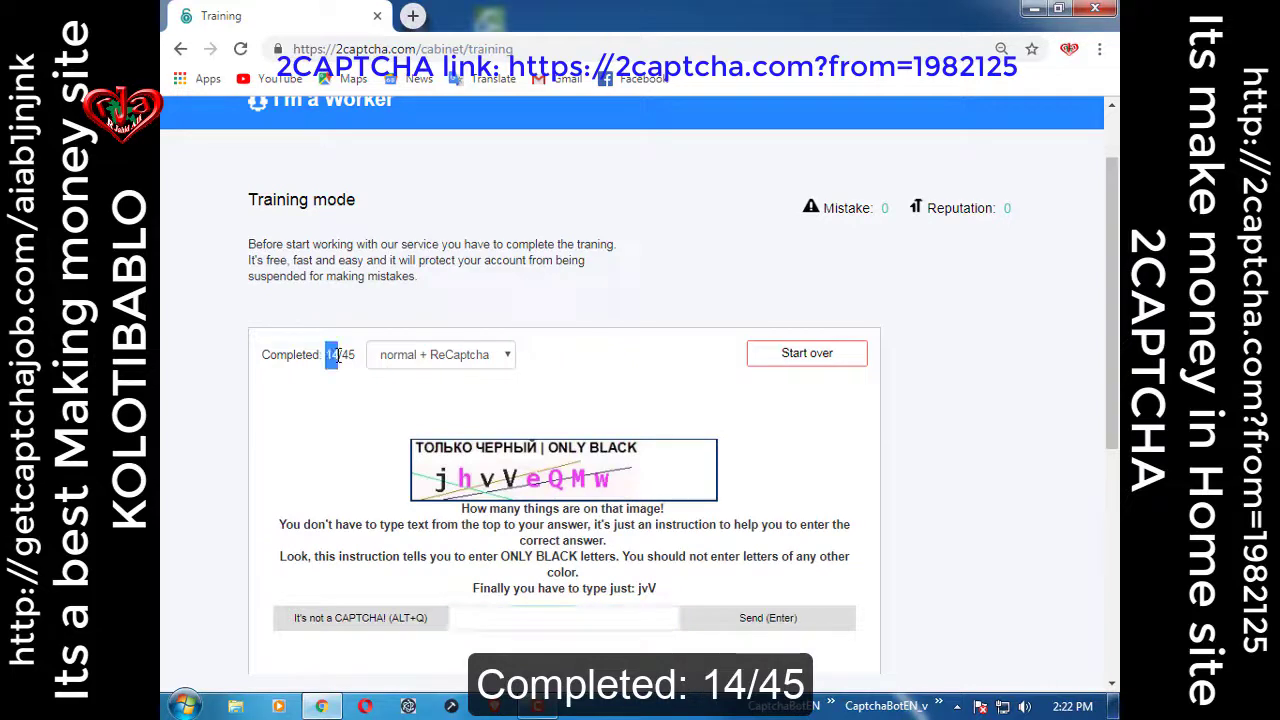
pyautogui.click(572, 619)
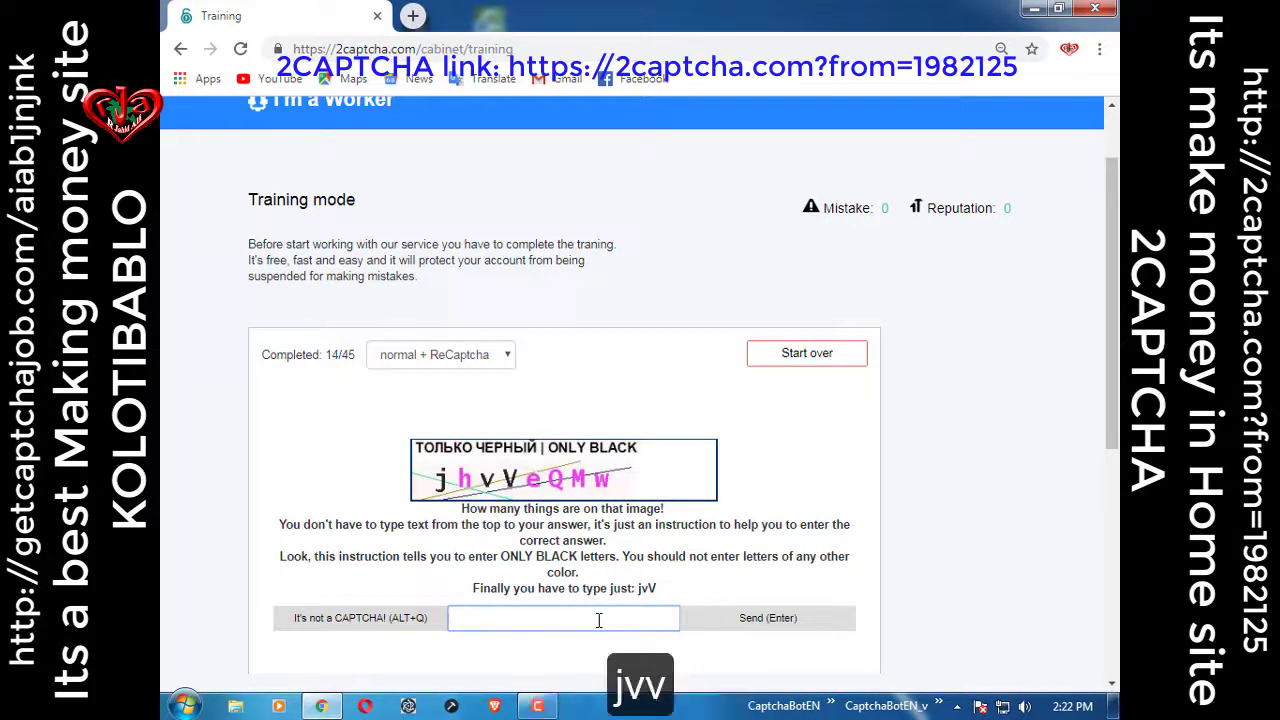
# Answer the next three captchas with jvV, yzem and 'fedex ground'.
pyautogui.write('jv')
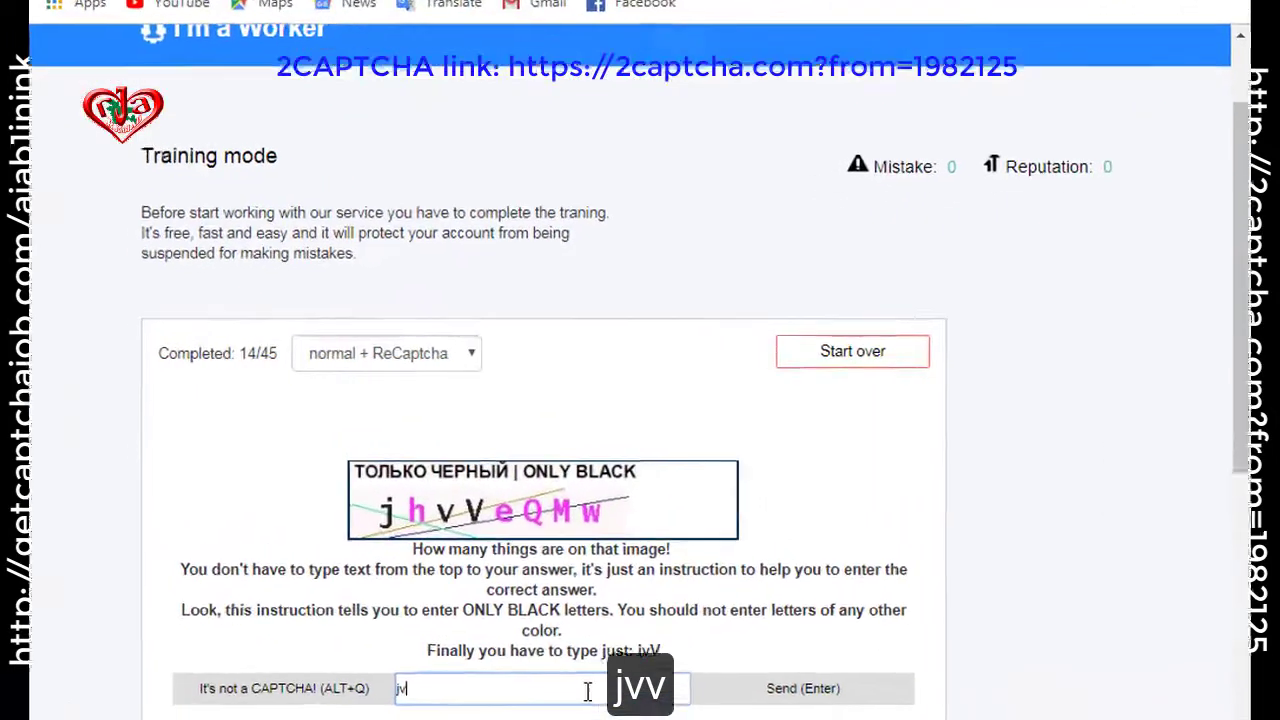
pyautogui.write('V')
pyautogui.press('Return')
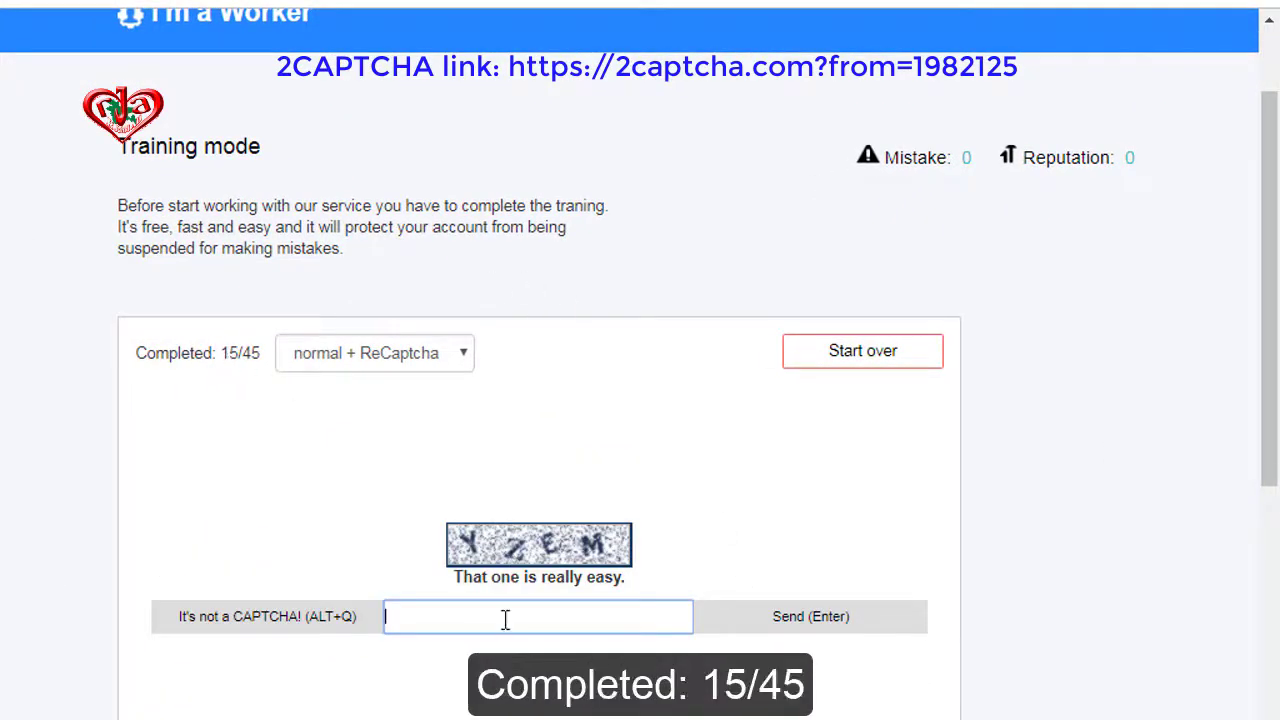
pyautogui.write('yzem')
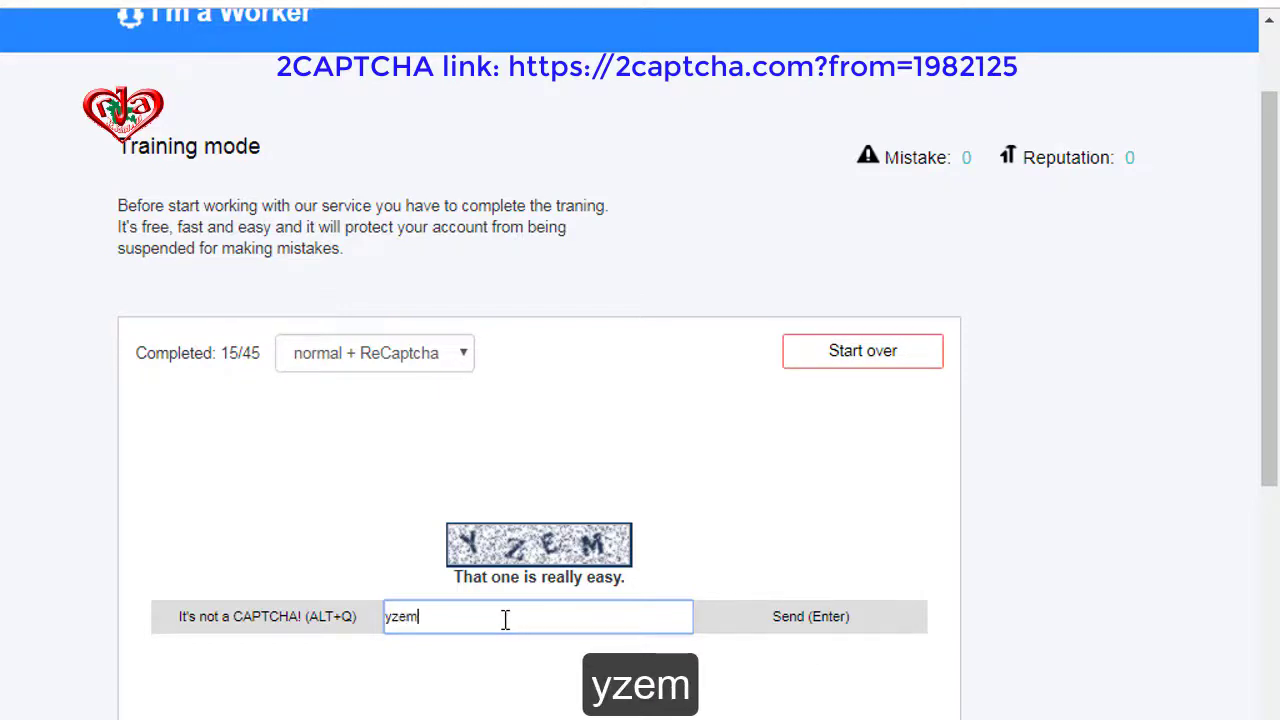
pyautogui.press('Return')
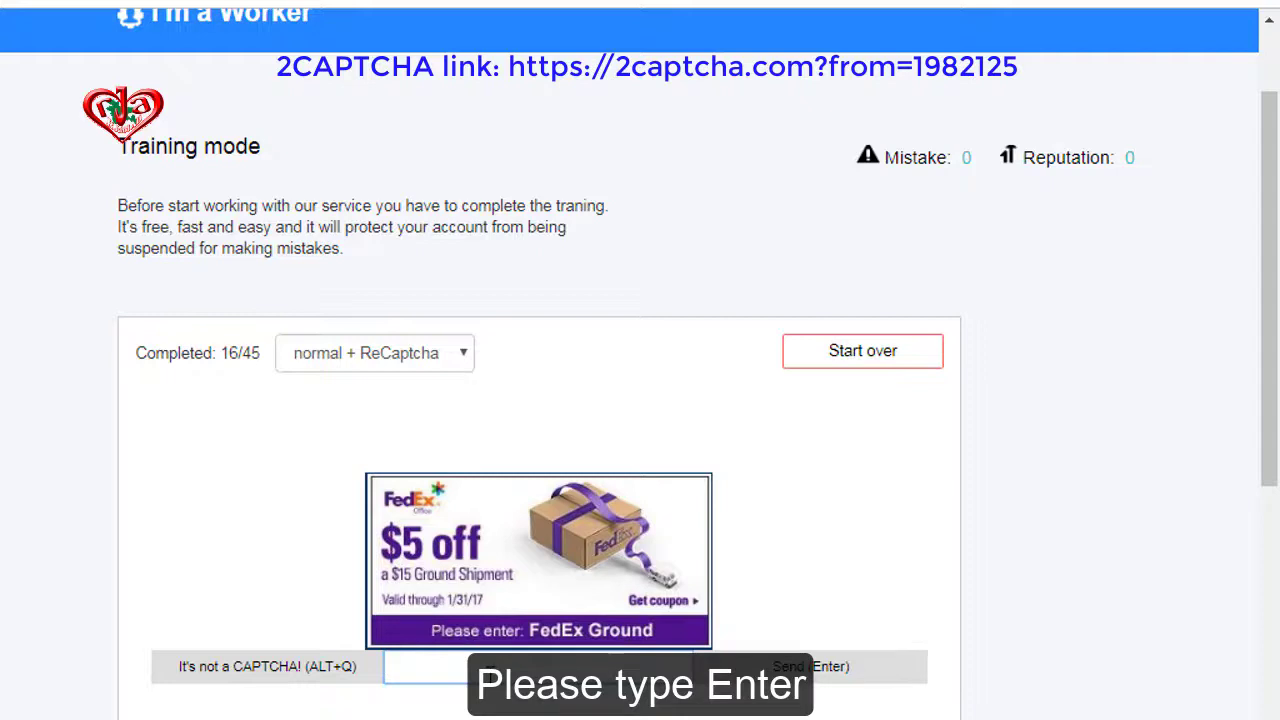
pyautogui.write('fedex ground')
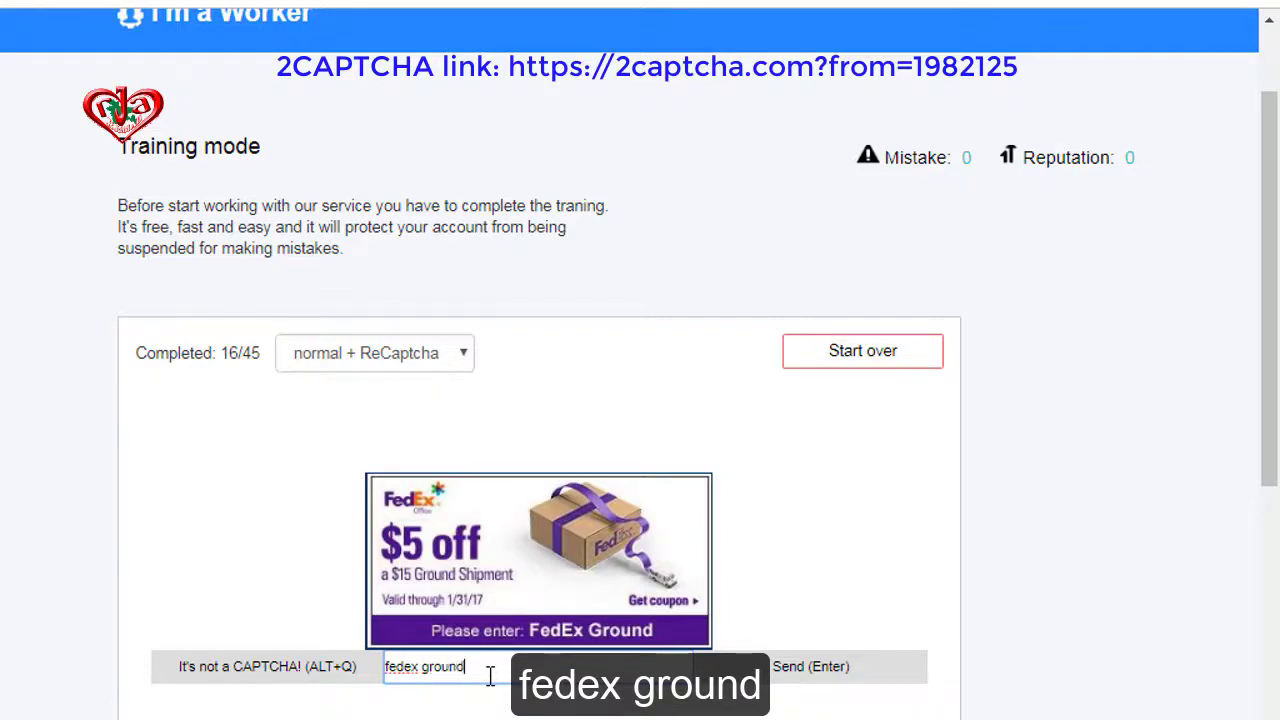
pyautogui.press('Return')
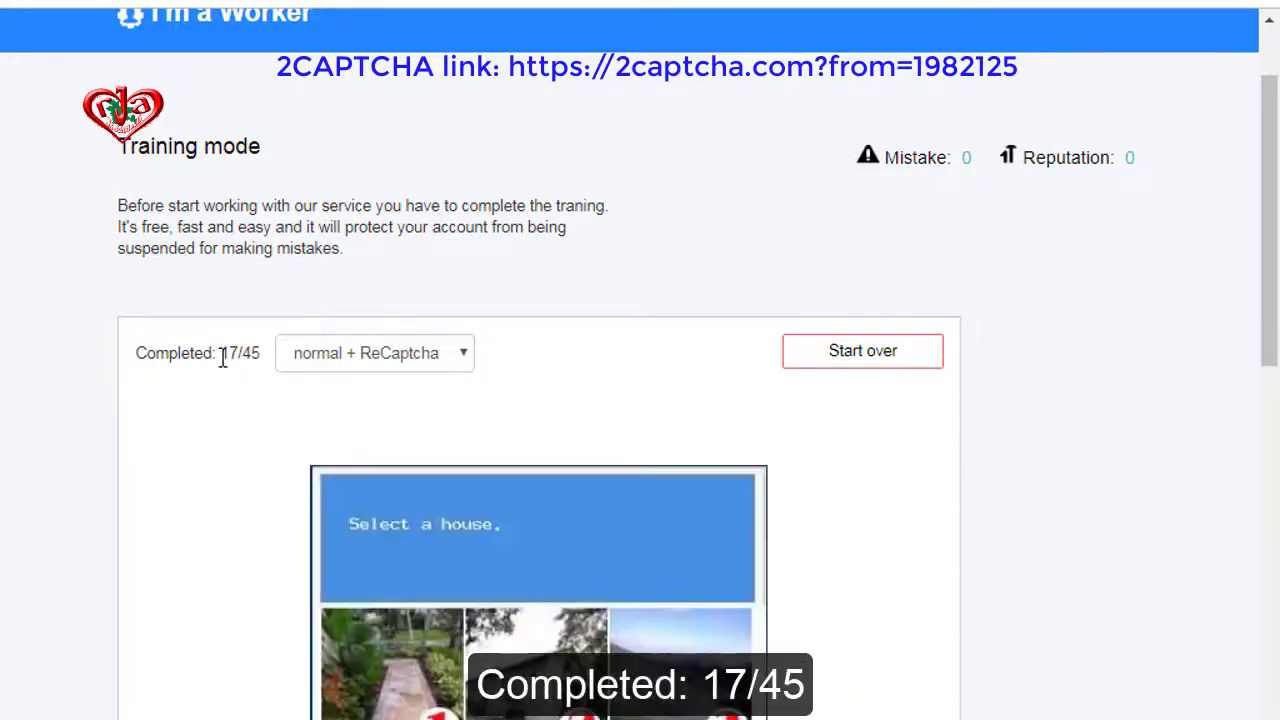
# Answer the Select a house grid captcha with tile numbers 2569.
pyautogui.moveTo(223, 354); pyautogui.dragTo(246, 354)
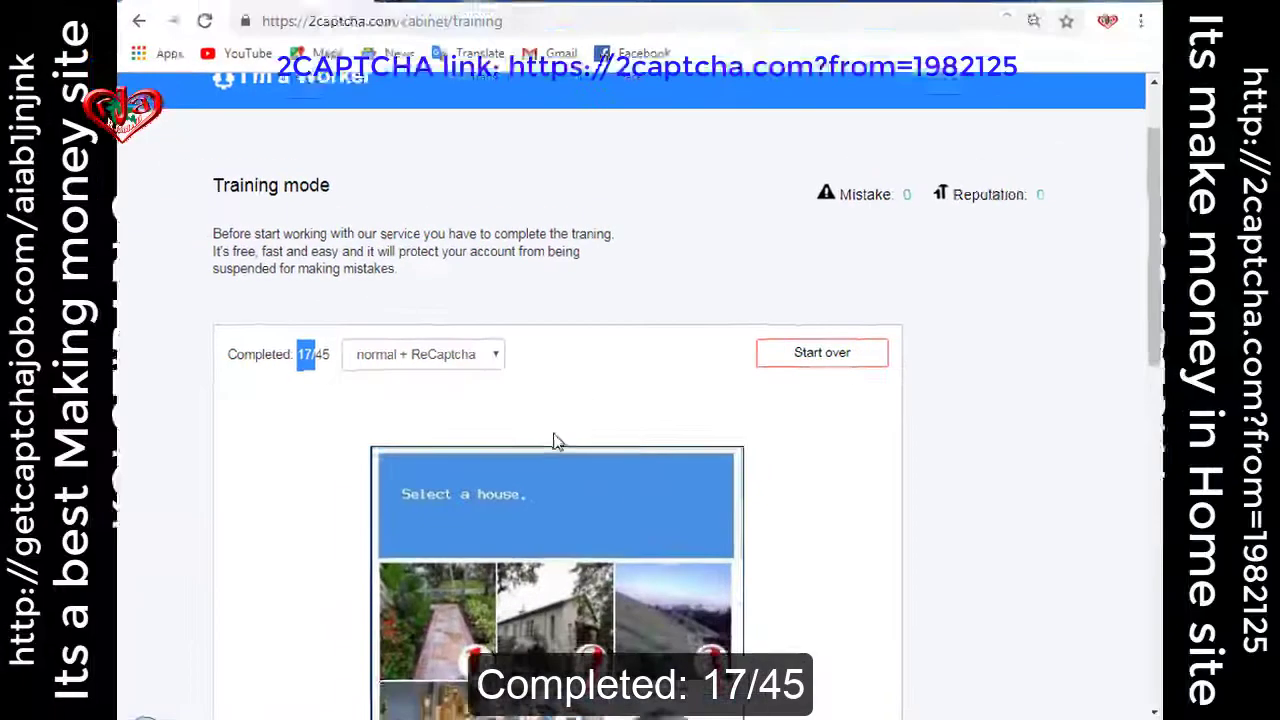
pyautogui.scroll(-2, 560, 426)
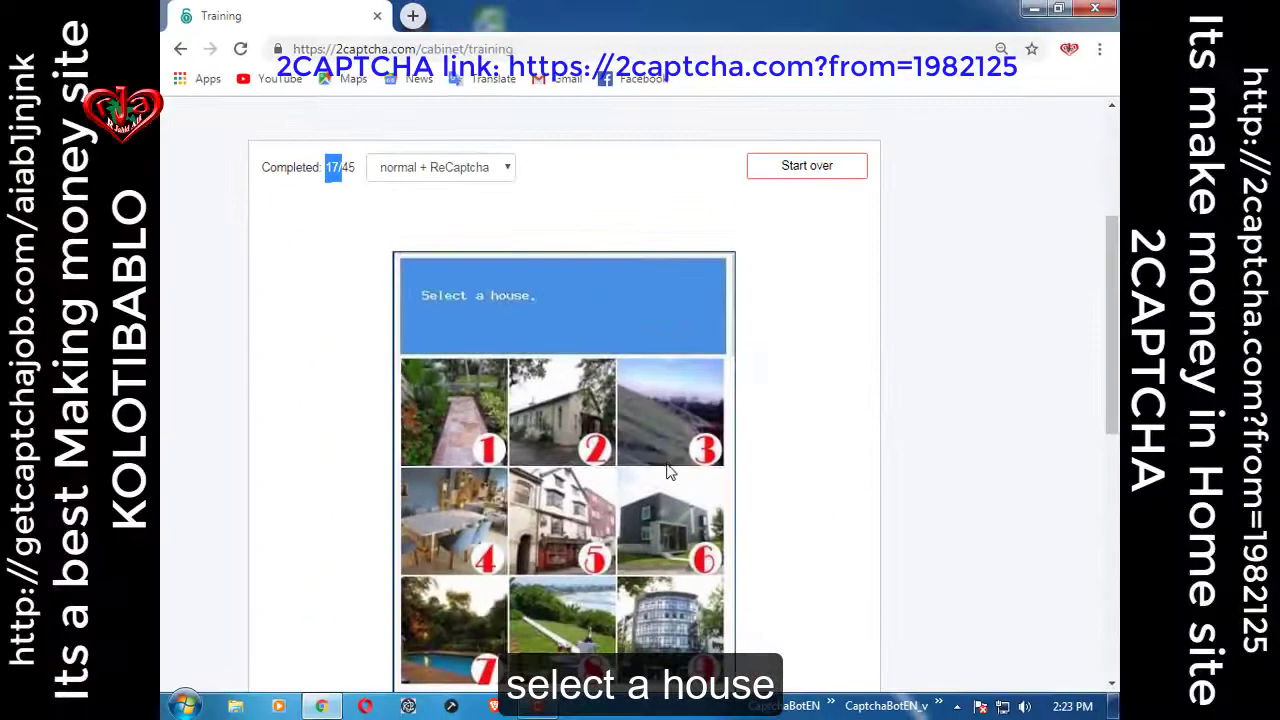
pyautogui.scroll(-1, 666, 466)
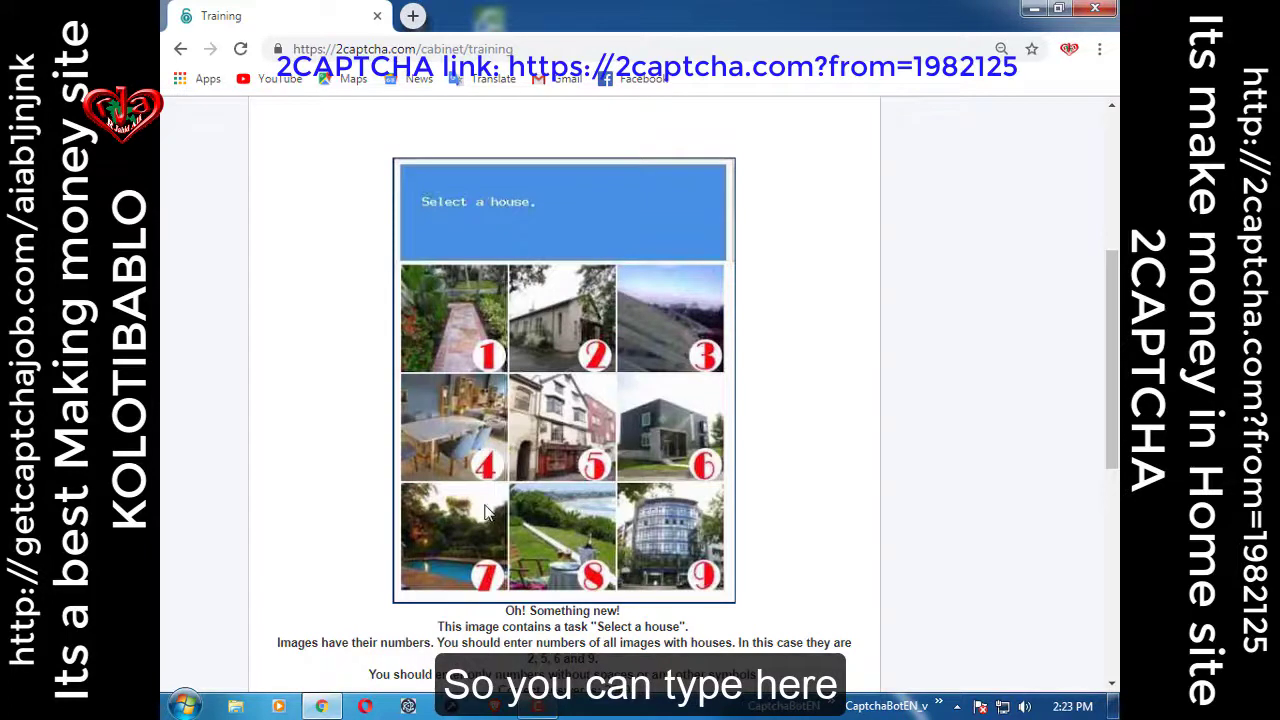
pyautogui.scroll(-2, 540, 478)
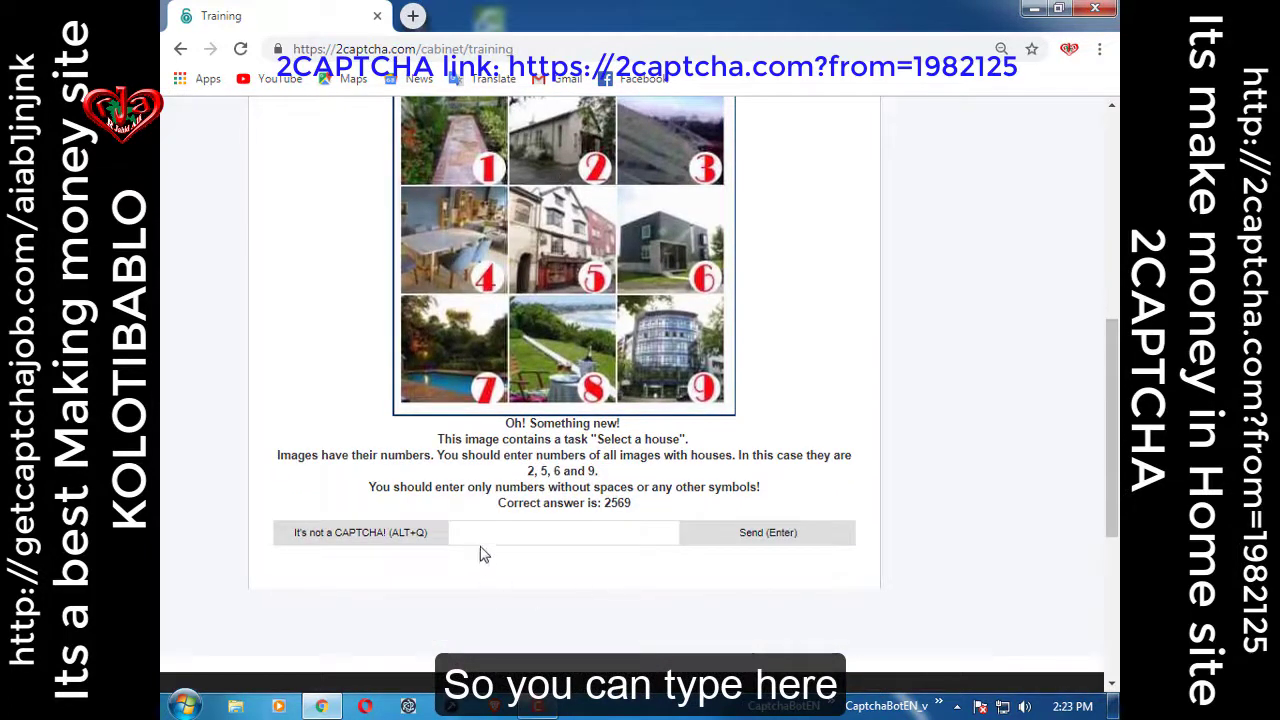
pyautogui.click(488, 534)
pyautogui.scroll(1, 558, 400)
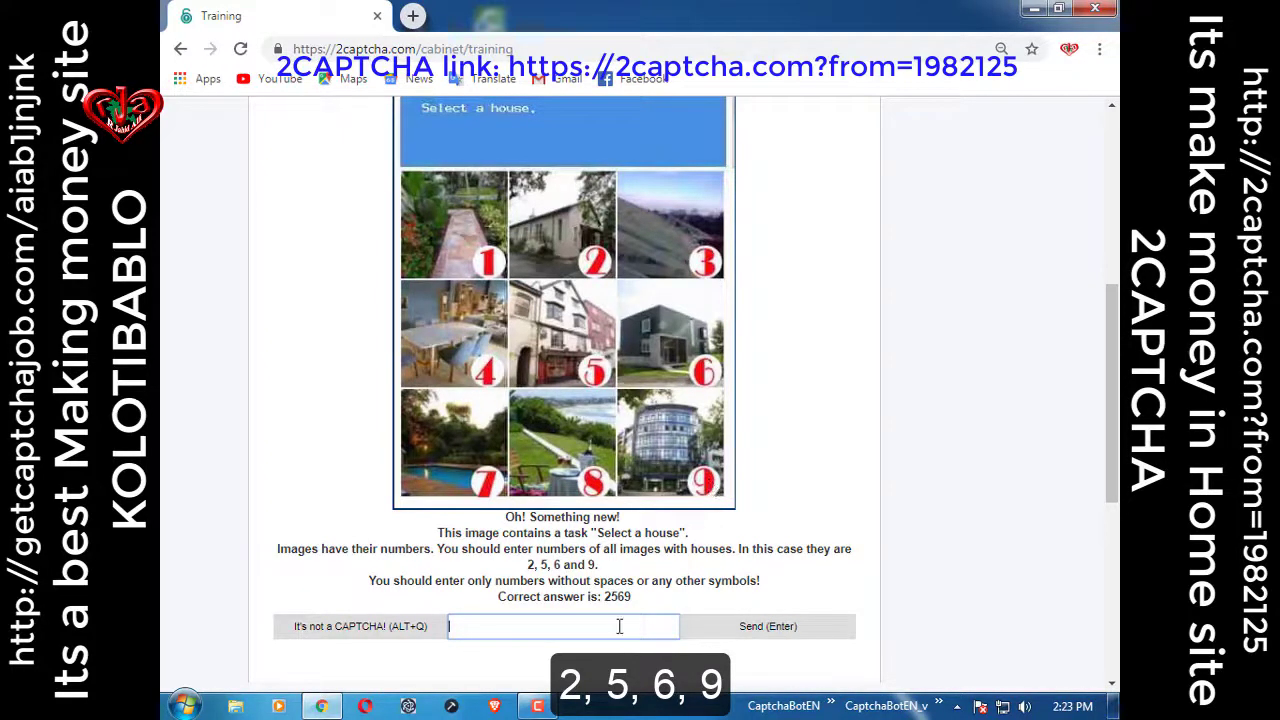
pyautogui.moveTo(604, 597); pyautogui.dragTo(618, 596)
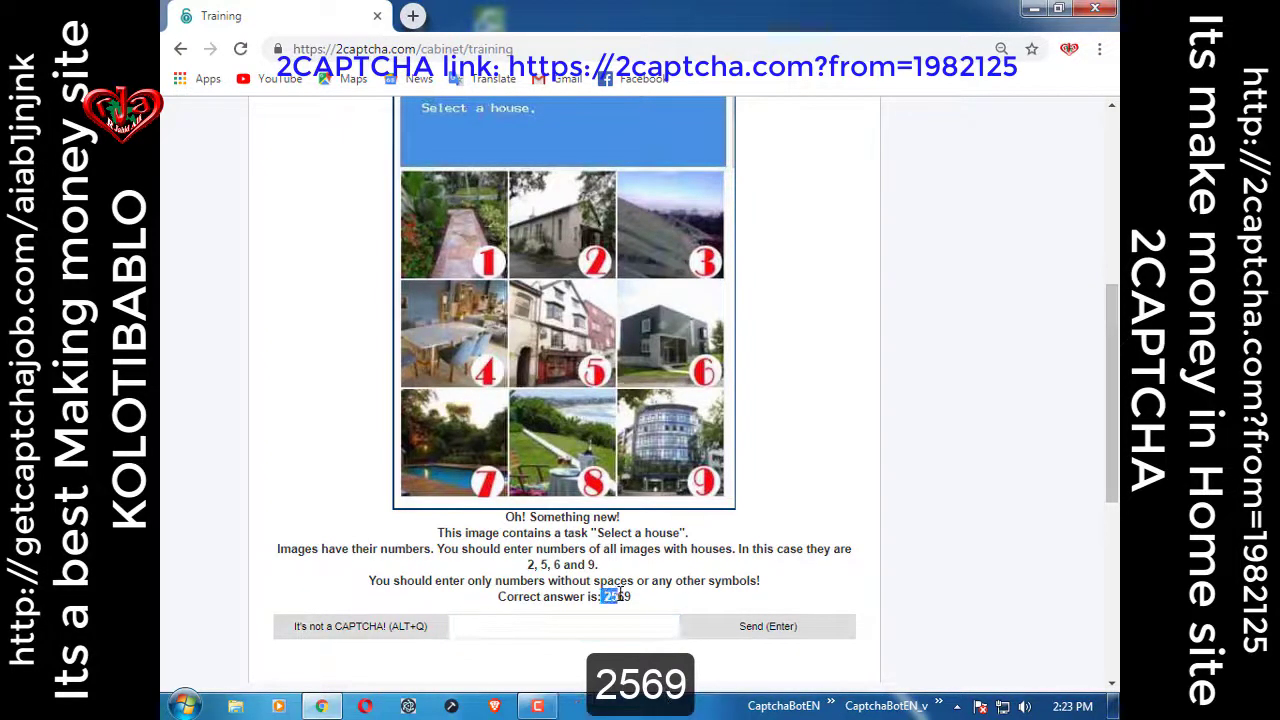
pyautogui.click(594, 626)
pyautogui.write('2569')
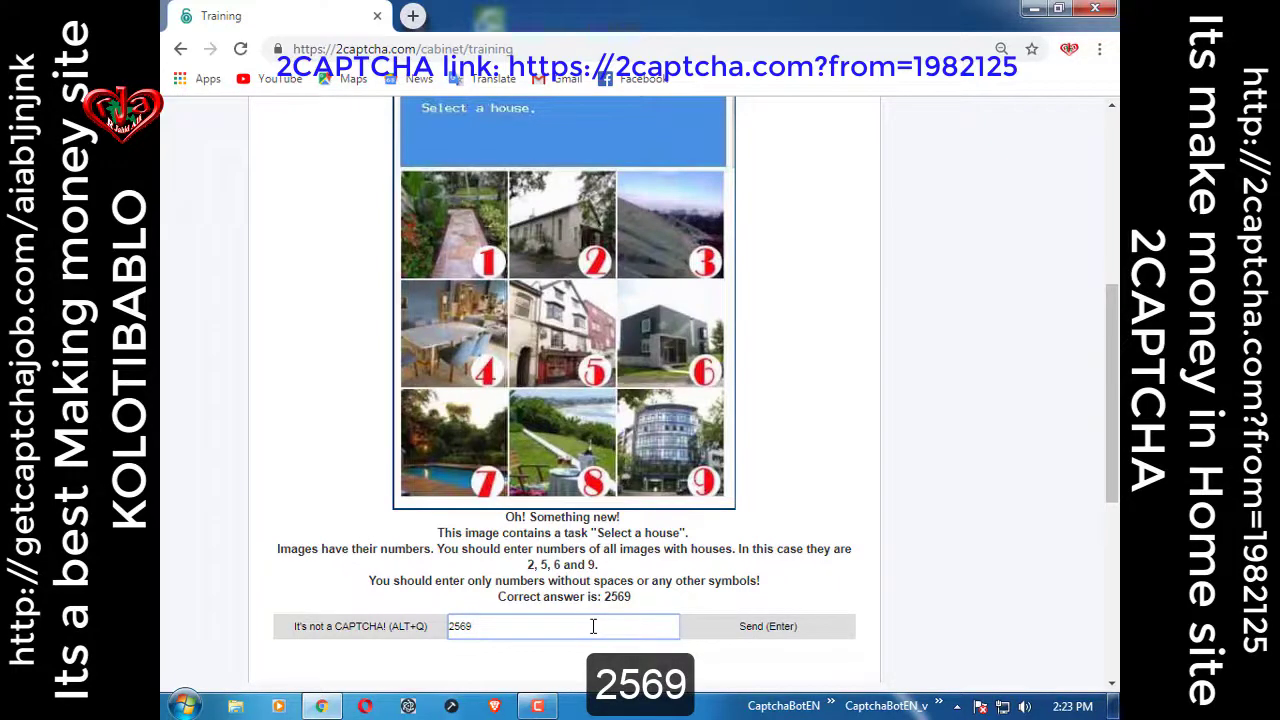
pyautogui.press('Return')
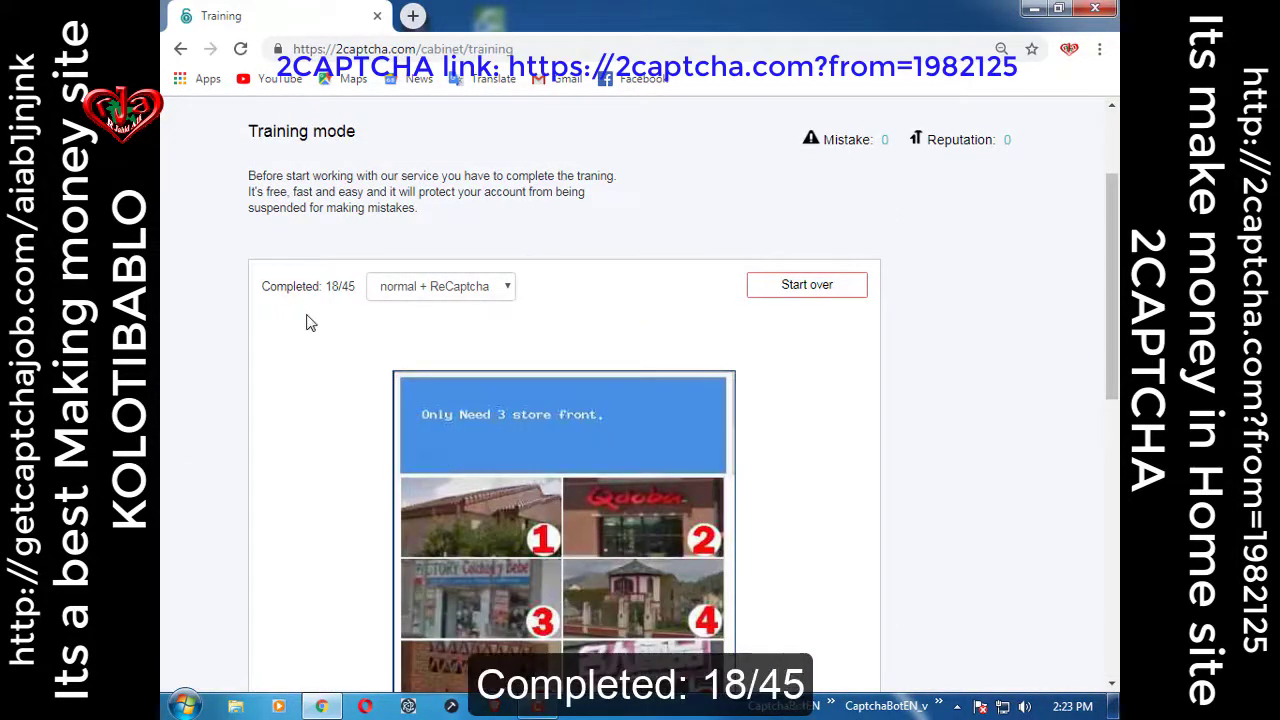
# Answer the store-front grid captcha with tile numbers 2368.
pyautogui.tripleClick(281, 288)
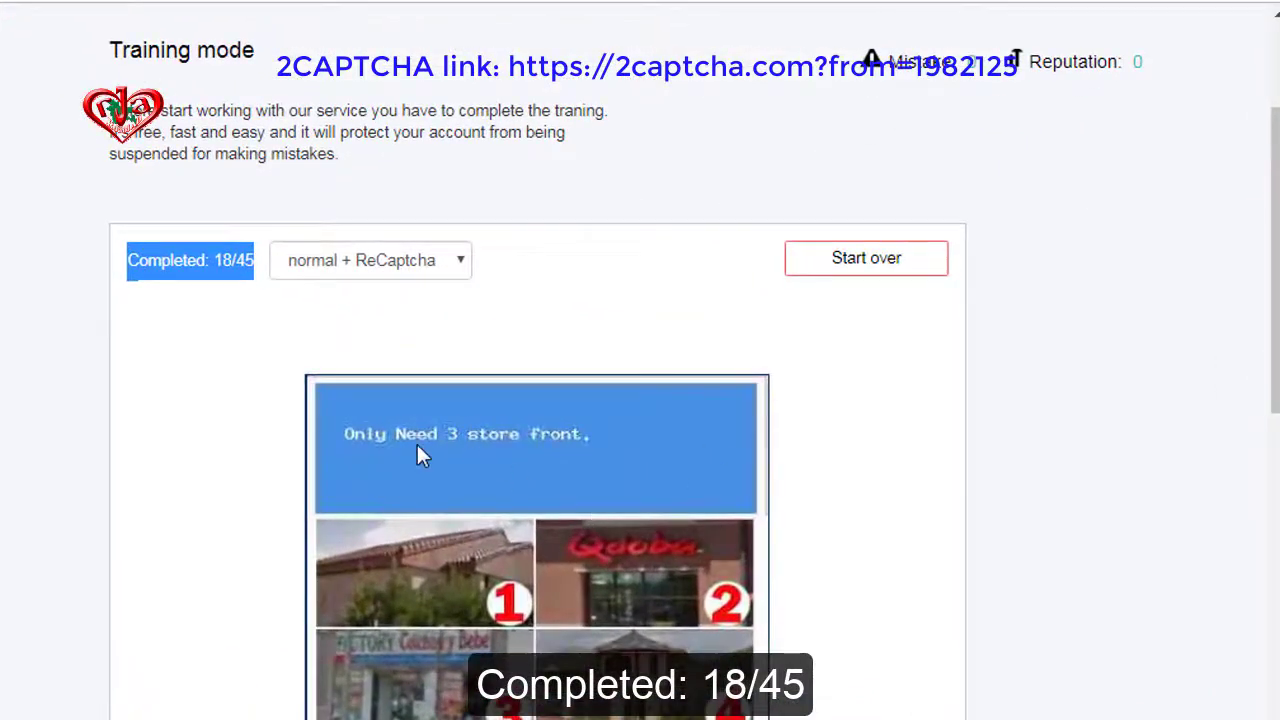
pyautogui.scroll(-1, 629, 444)
pyautogui.scroll(-1, 629, 444)
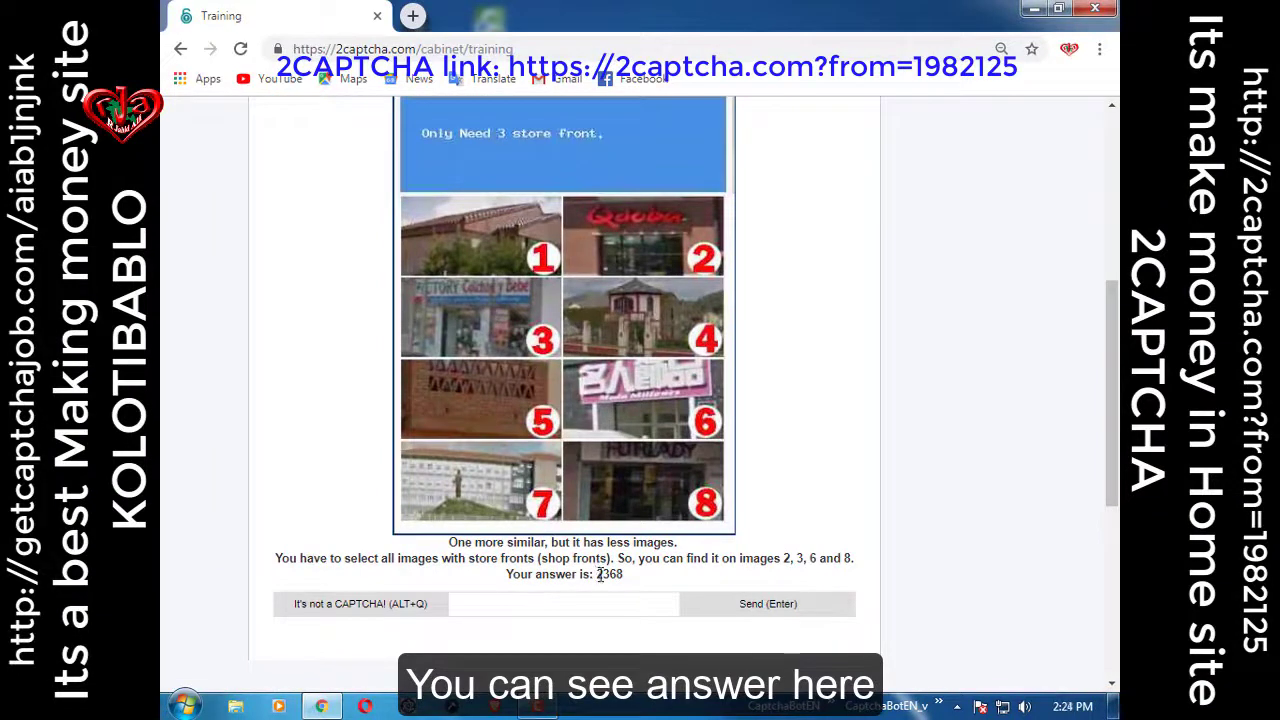
pyautogui.moveTo(598, 574); pyautogui.dragTo(626, 576)
pyautogui.scroll(1, 889, 414)
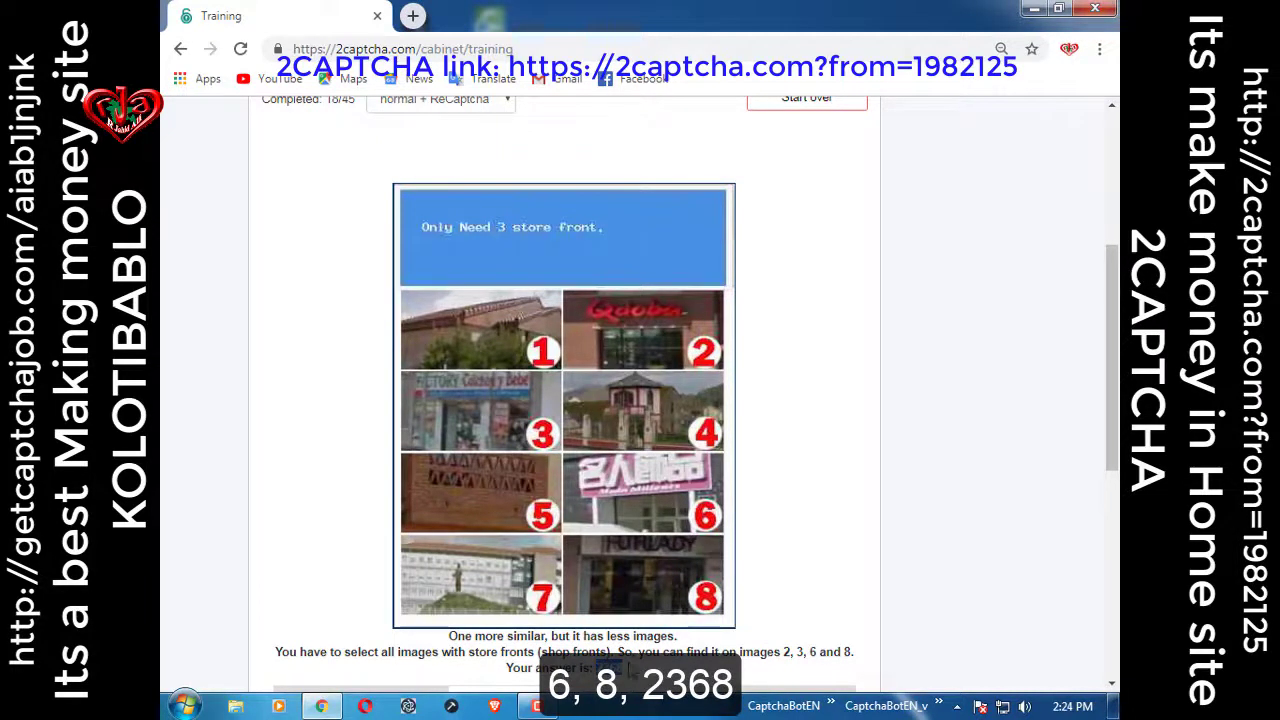
pyautogui.scroll(-2, 645, 660)
pyautogui.click(523, 510)
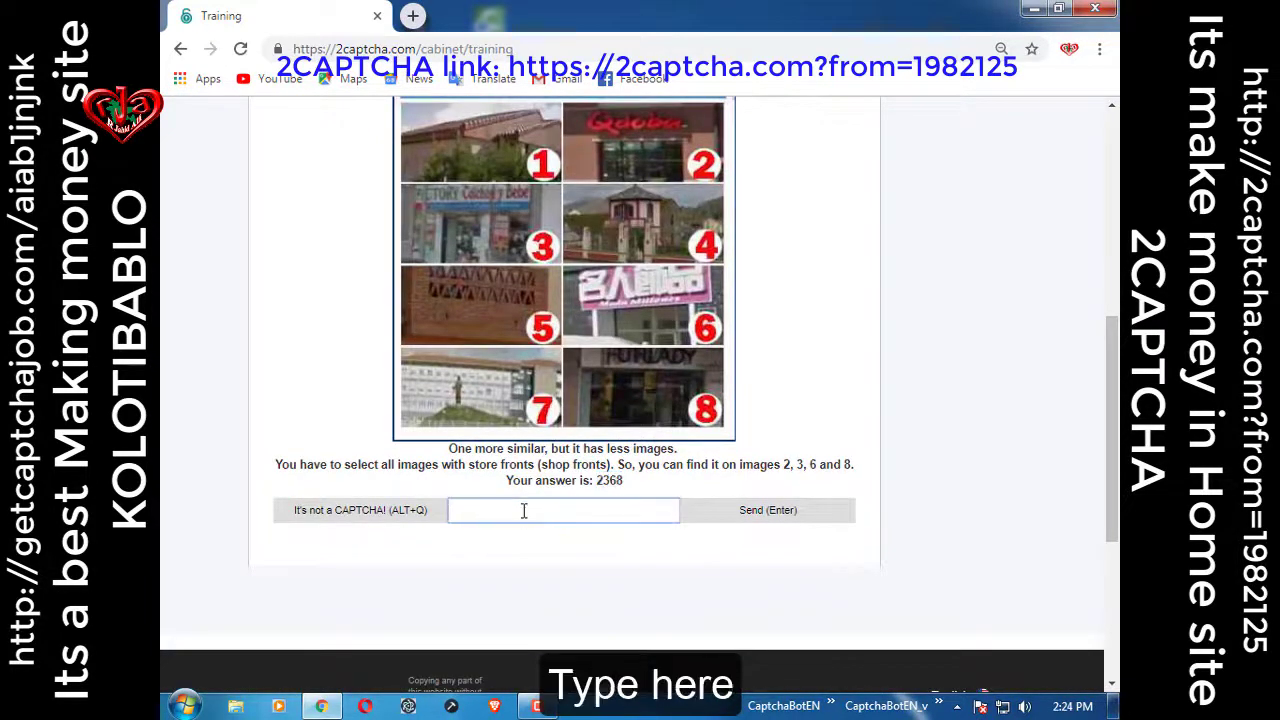
pyautogui.write('2')
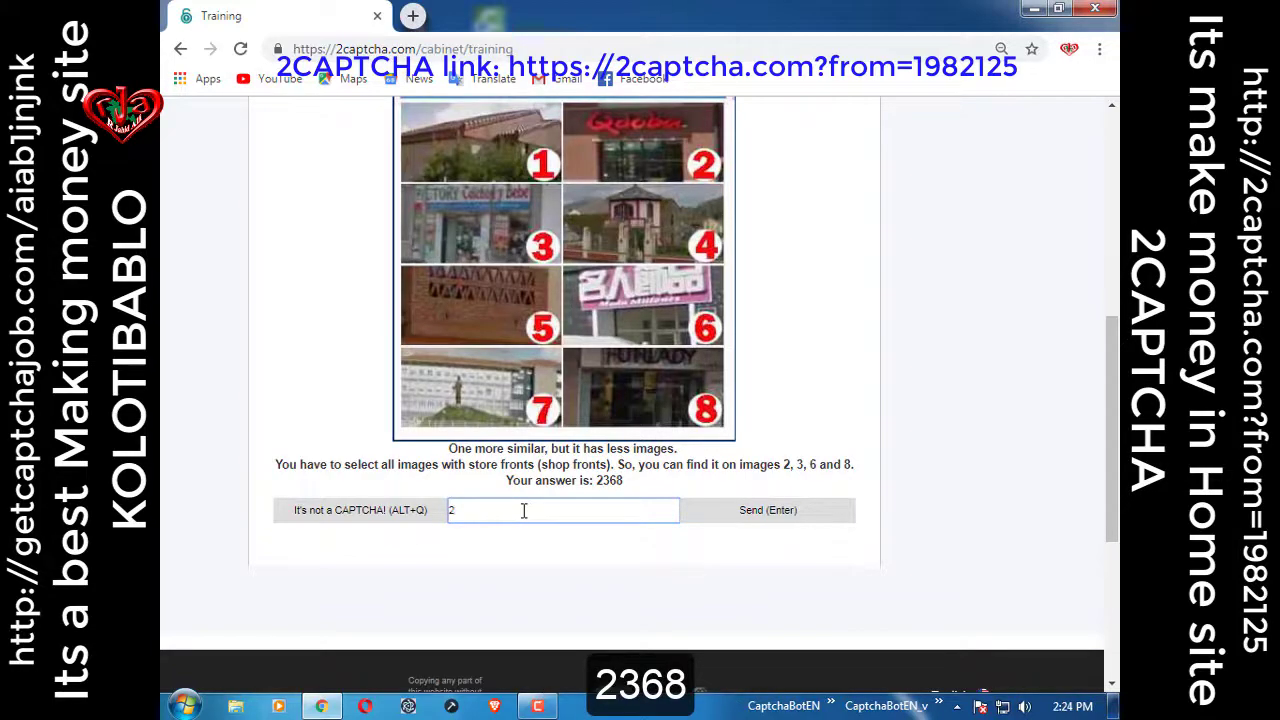
pyautogui.write('68')
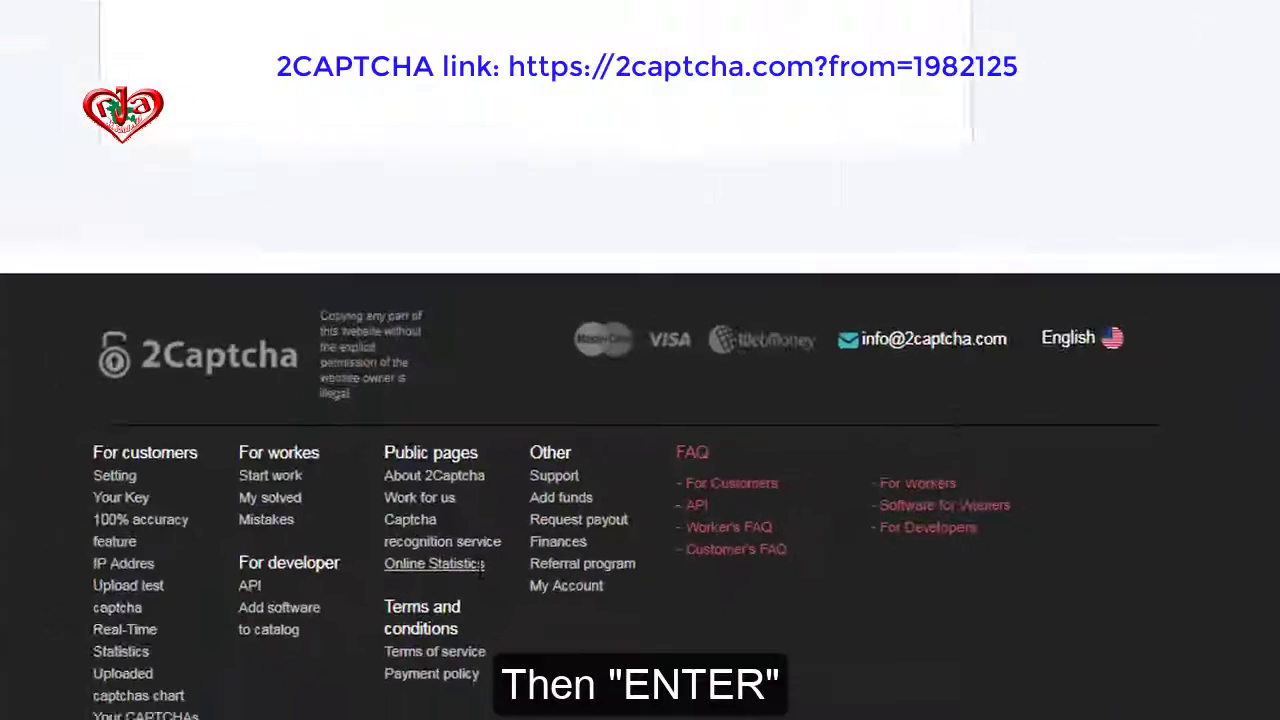
pyautogui.press('Return')
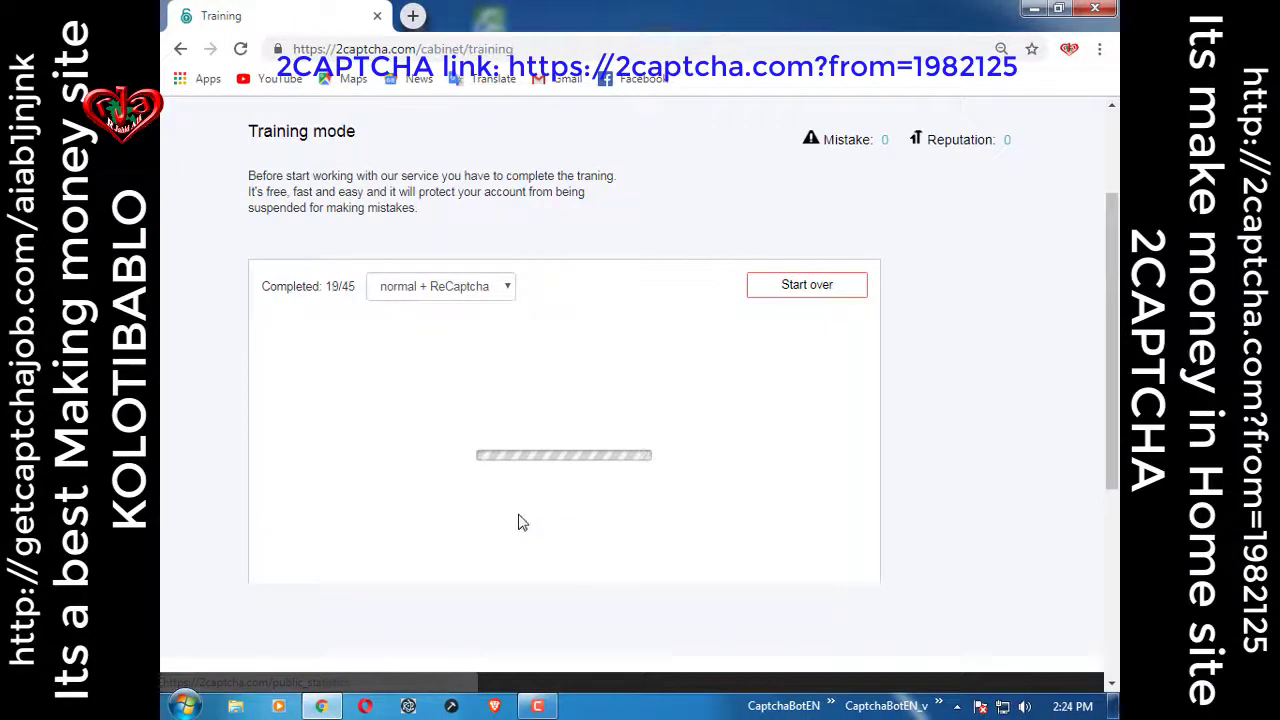
# Answer the distorted-text captcha with 'give and take'.
pyautogui.moveTo(262, 286); pyautogui.dragTo(340, 287)
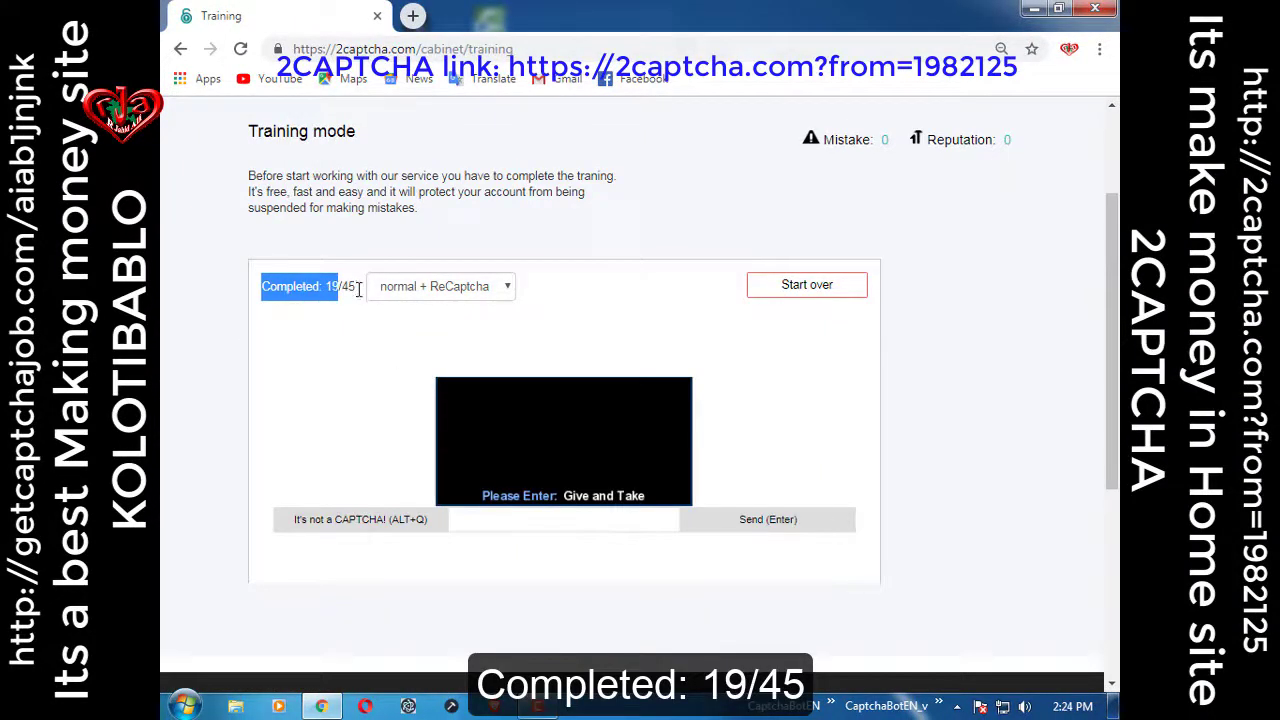
pyautogui.moveTo(358, 288); pyautogui.dragTo(262, 289)
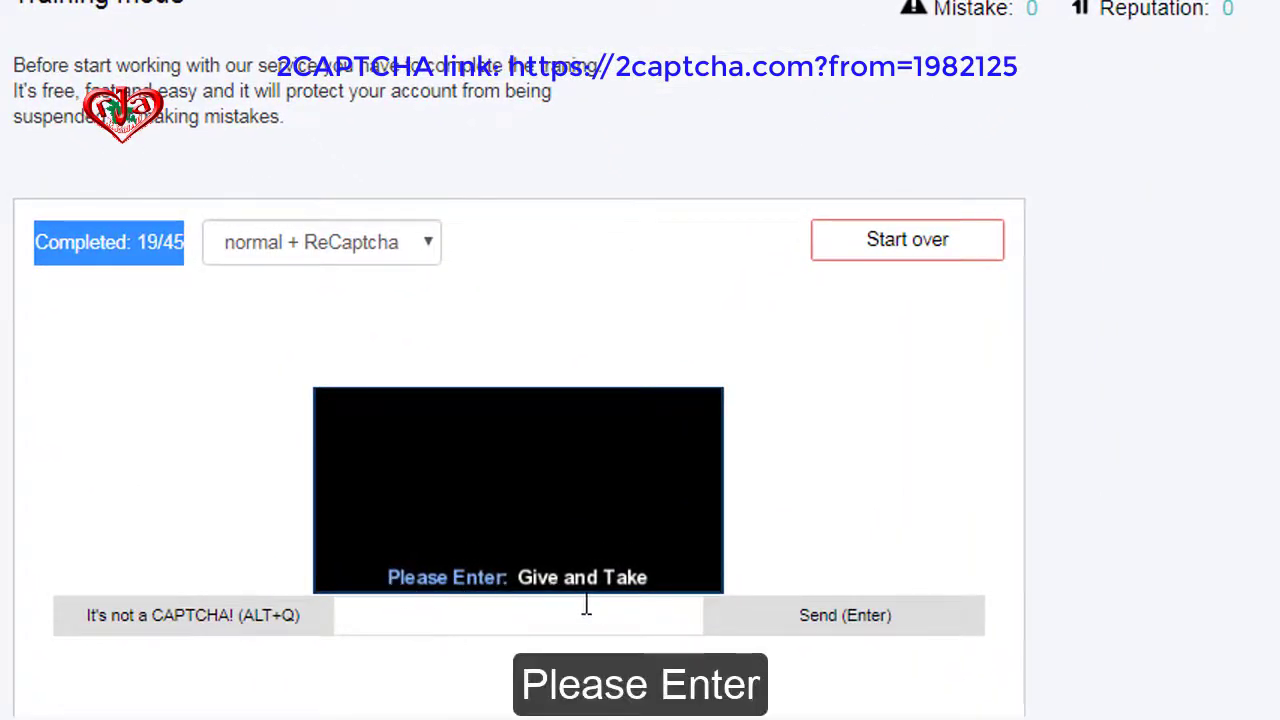
pyautogui.click(474, 614)
pyautogui.write('give')
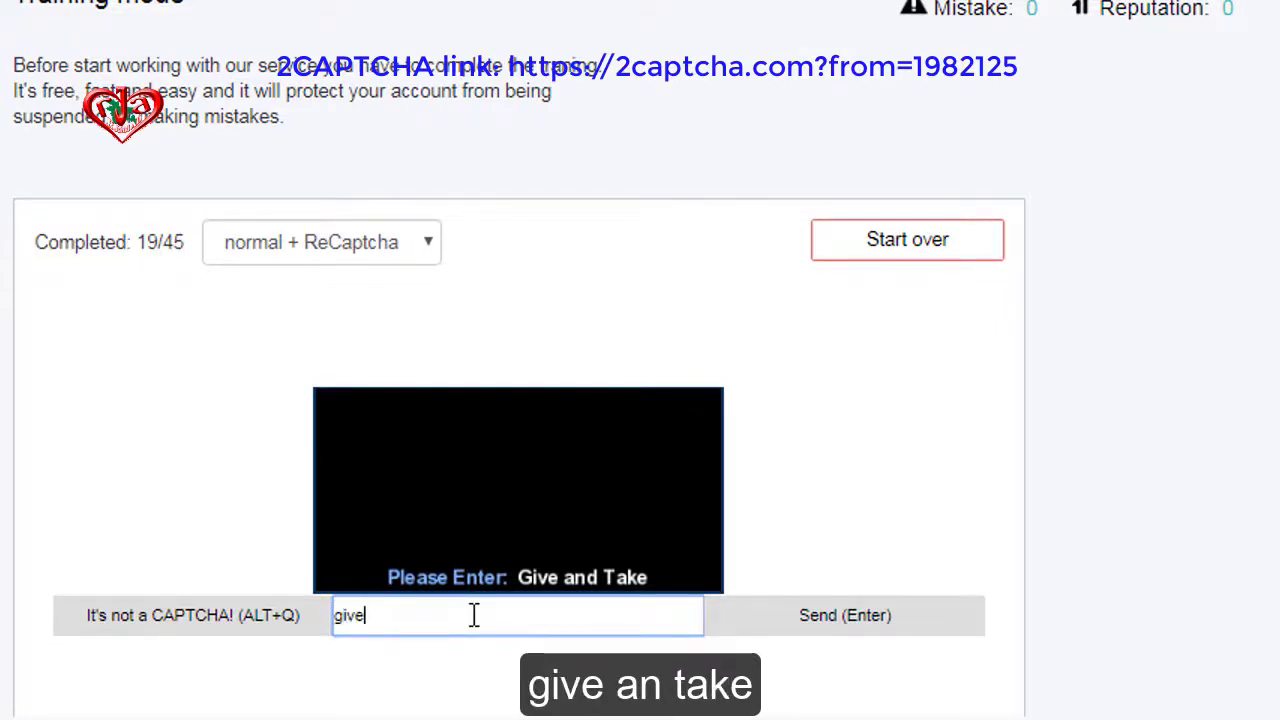
pyautogui.write('and ta')
pyautogui.write('ke')
pyautogui.press('Return')
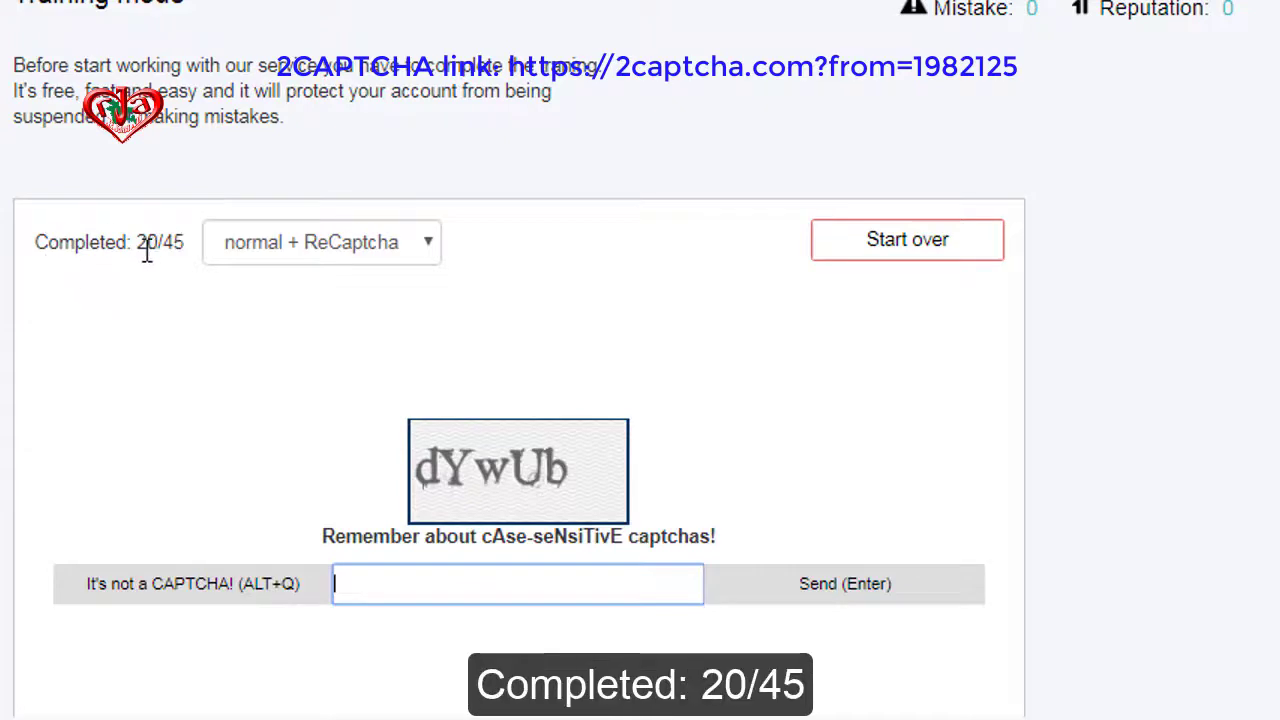
# Answer the next text captcha with 'dYwUb'.
pyautogui.moveTo(137, 242); pyautogui.dragTo(157, 242)
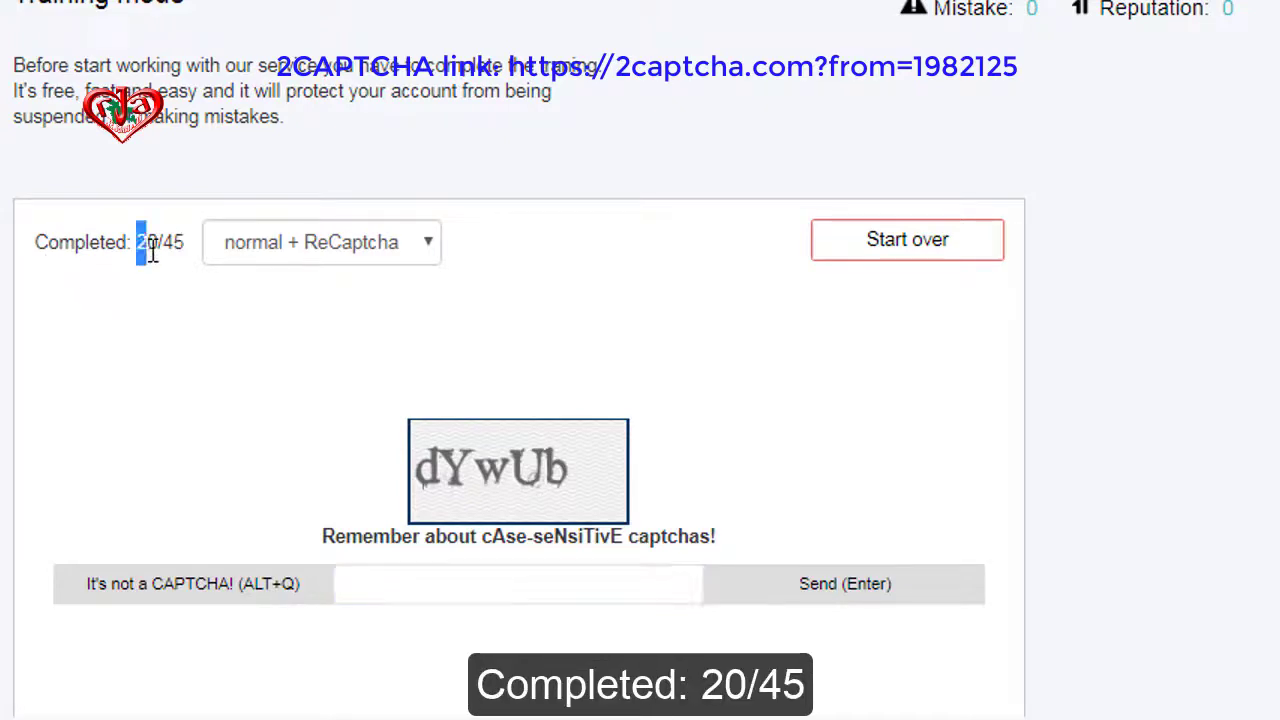
pyautogui.click(507, 590)
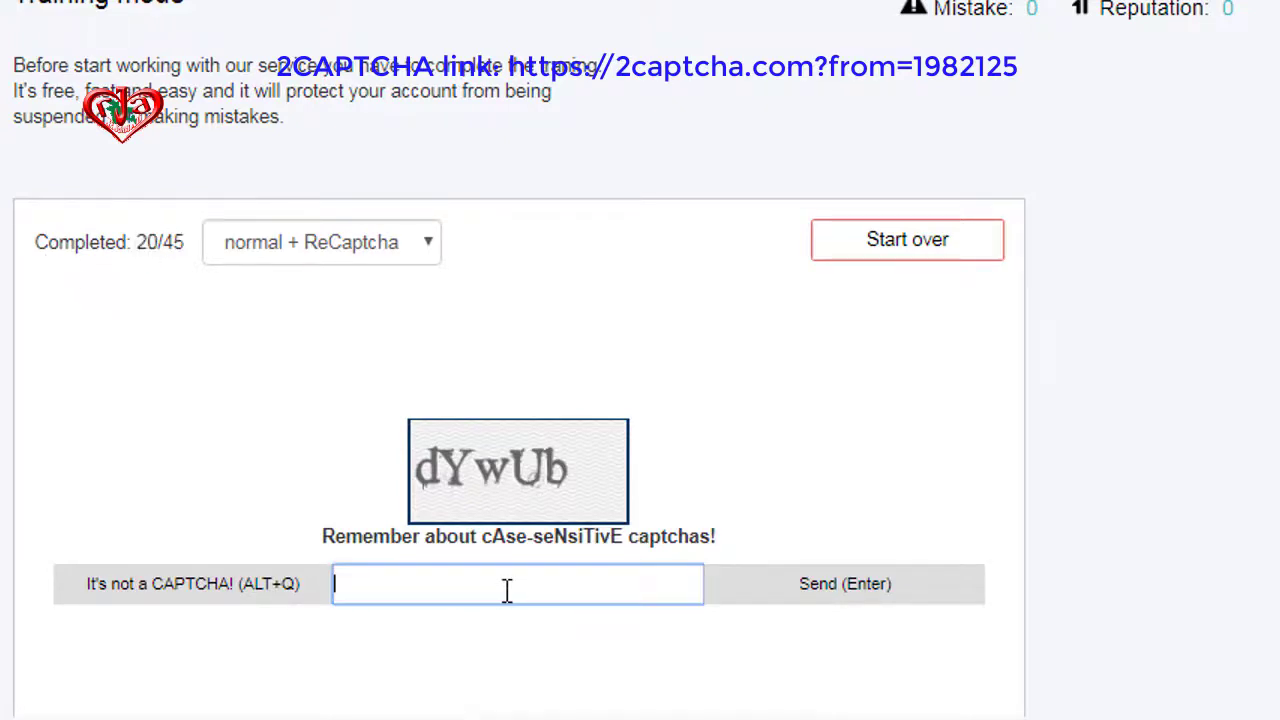
pyautogui.write('dywub')
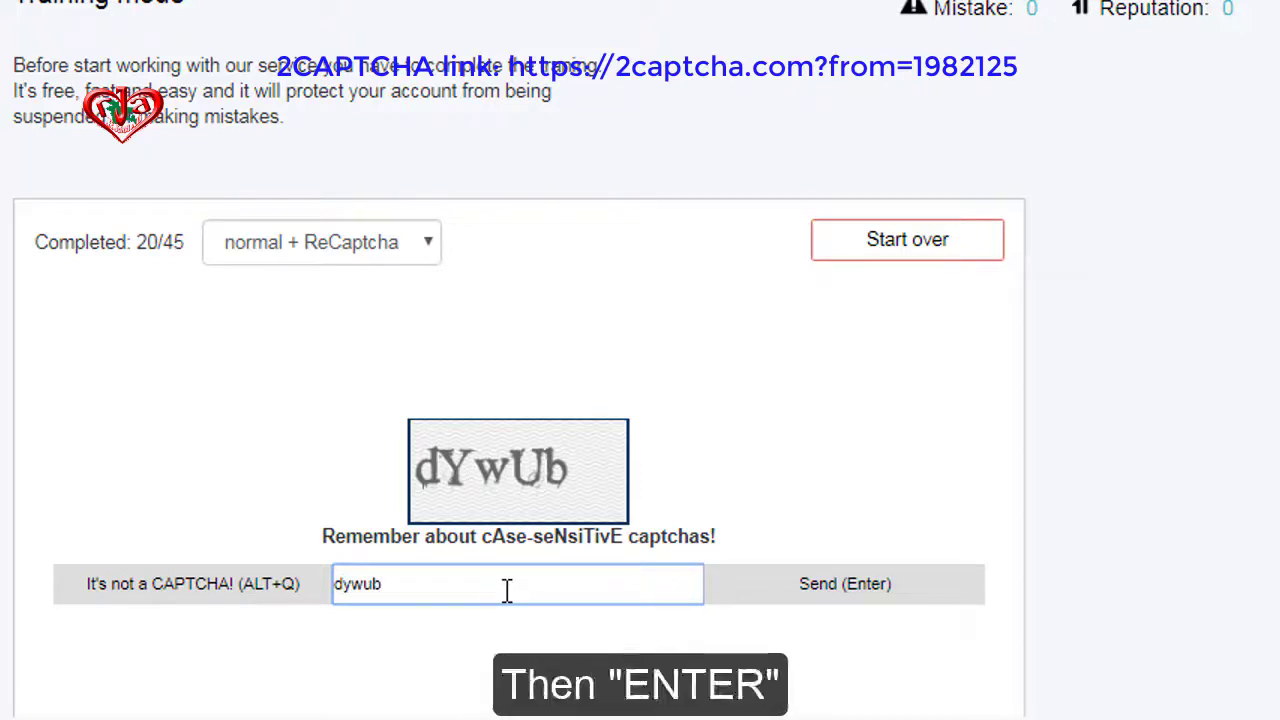
pyautogui.press('Return')
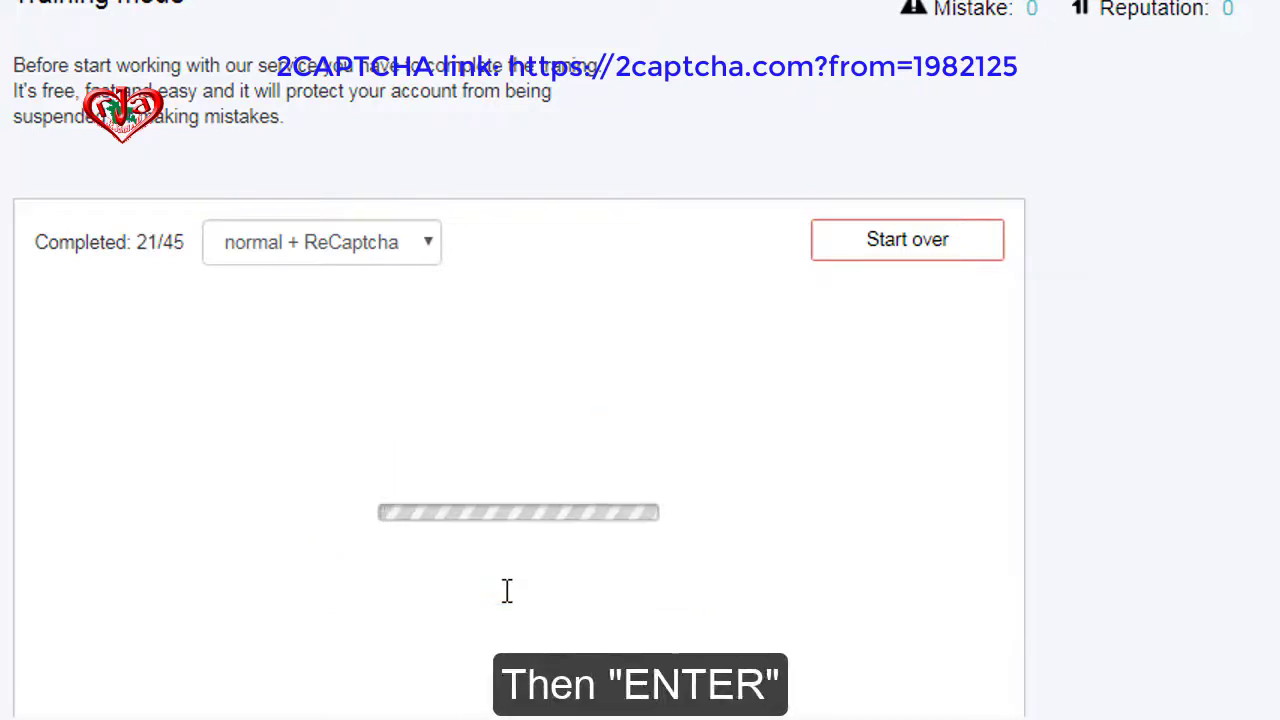
# Answer the store-front grid with 578, then submit the two-word text captcha.
pyautogui.doubleClick(143, 245)
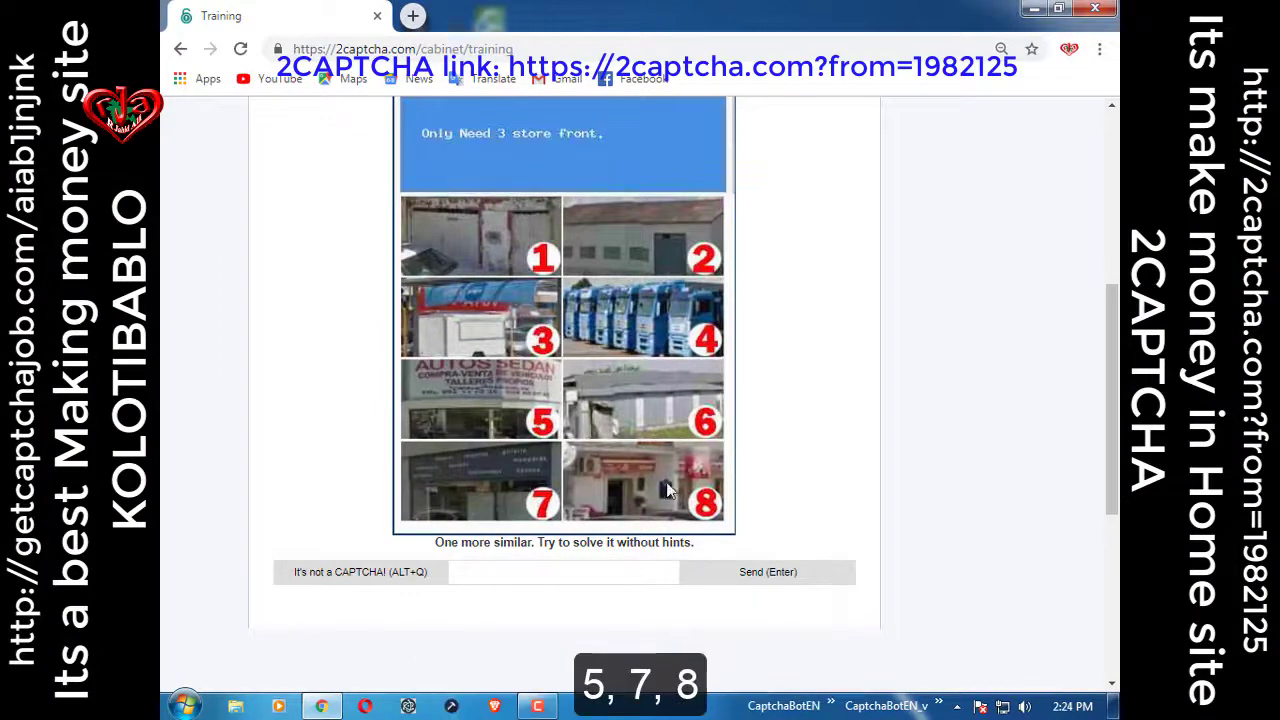
pyautogui.click(536, 570)
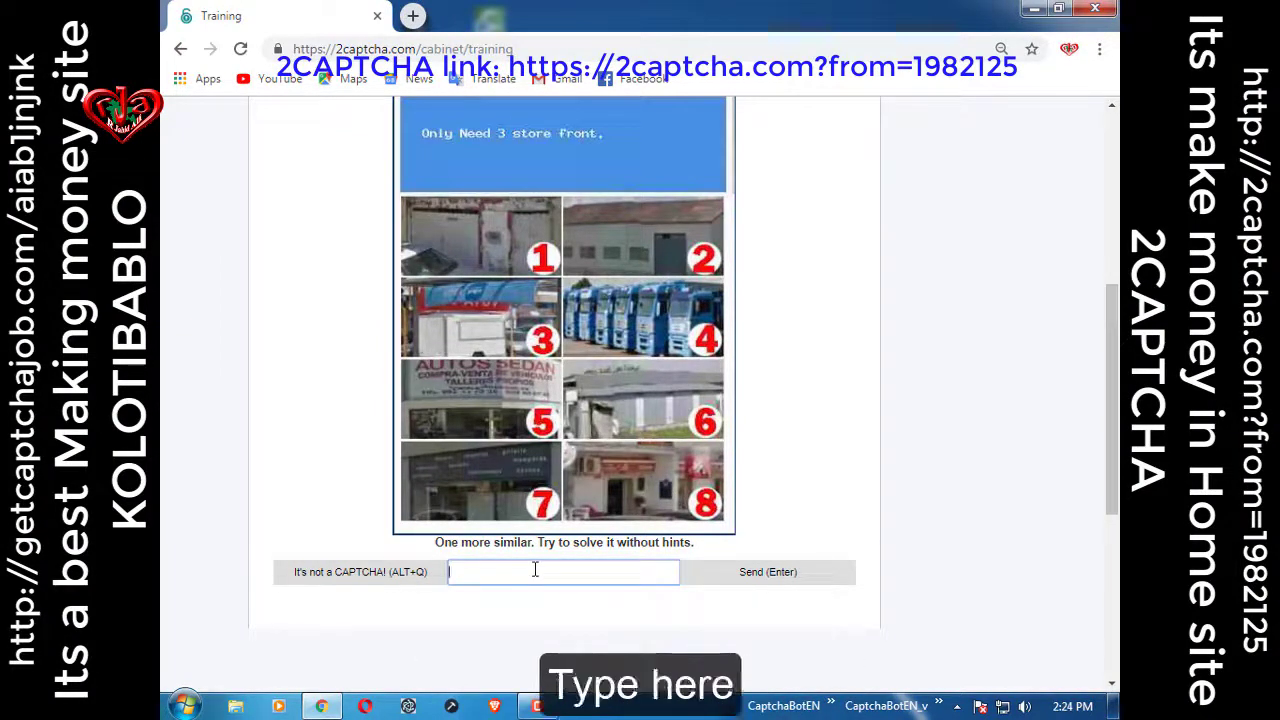
pyautogui.write('578')
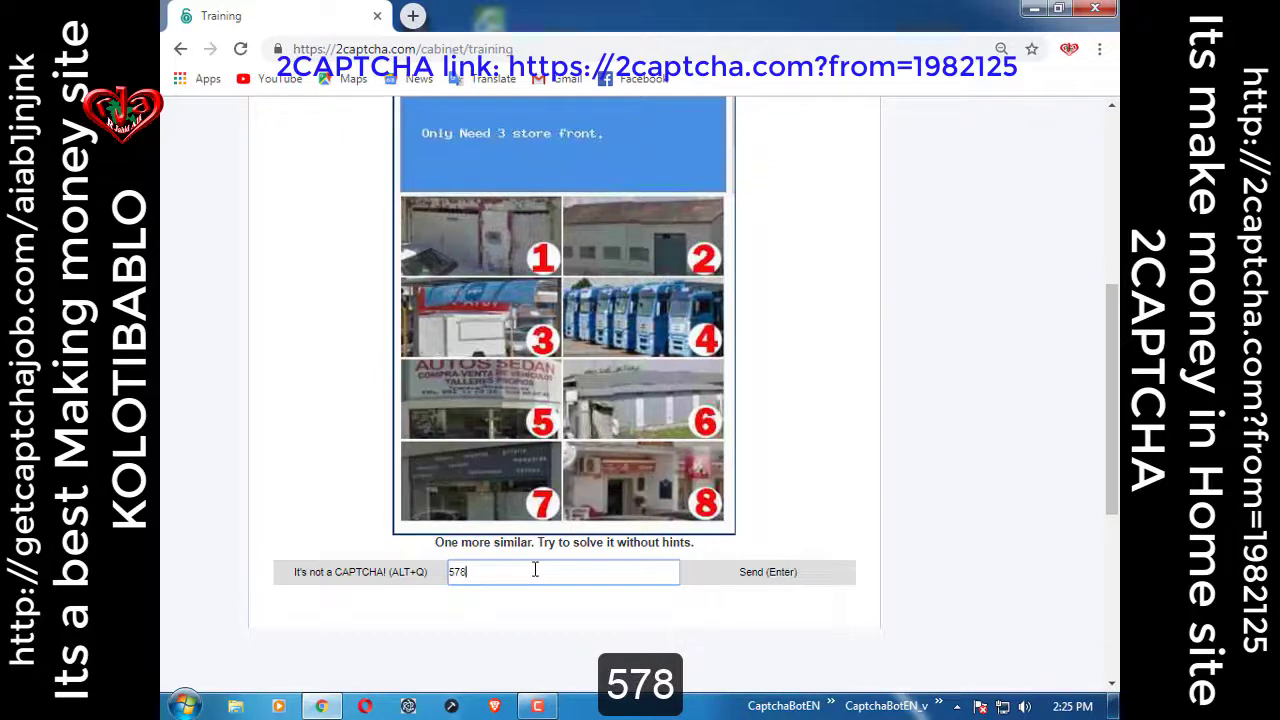
pyautogui.press('Return')
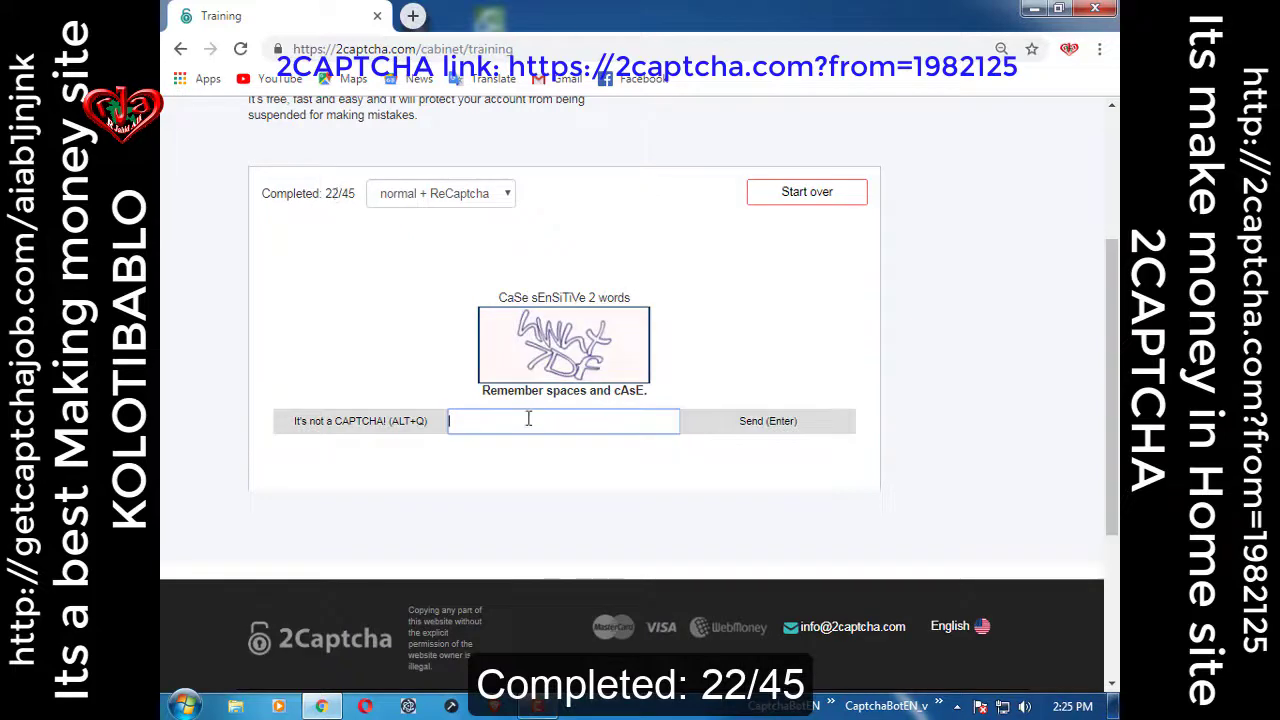
pyautogui.write('hwh')
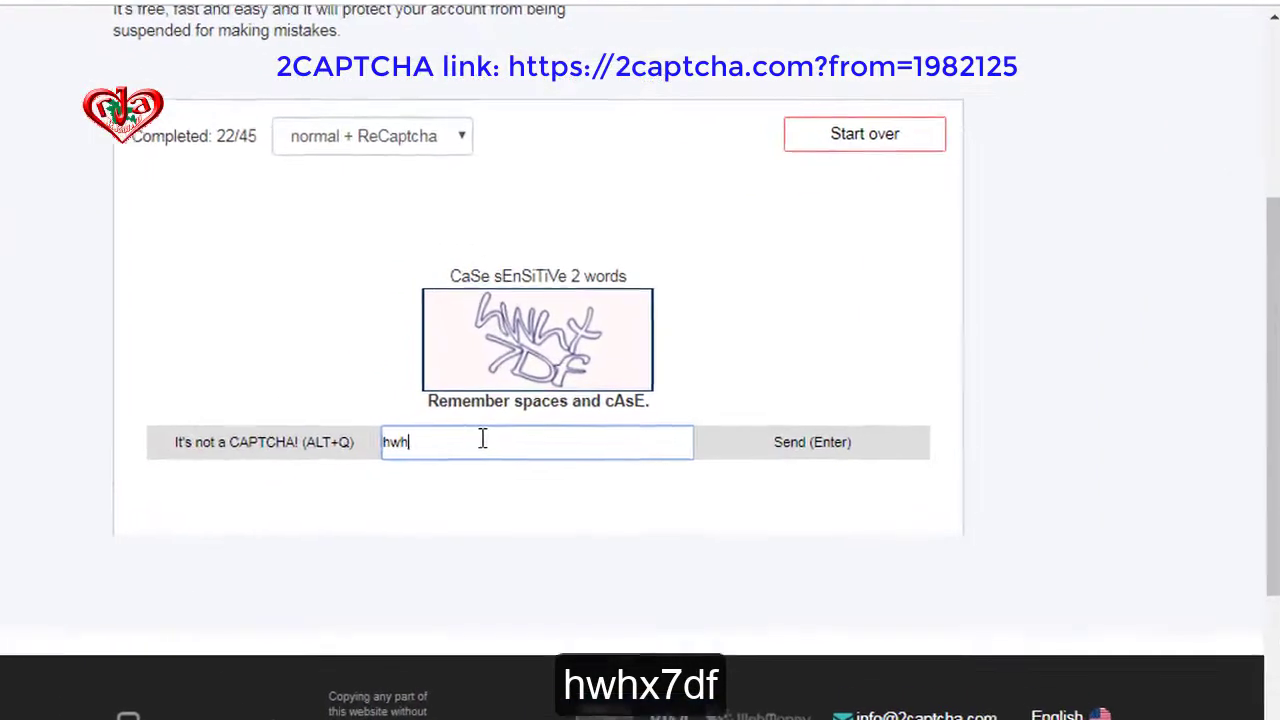
pyautogui.write('x7')
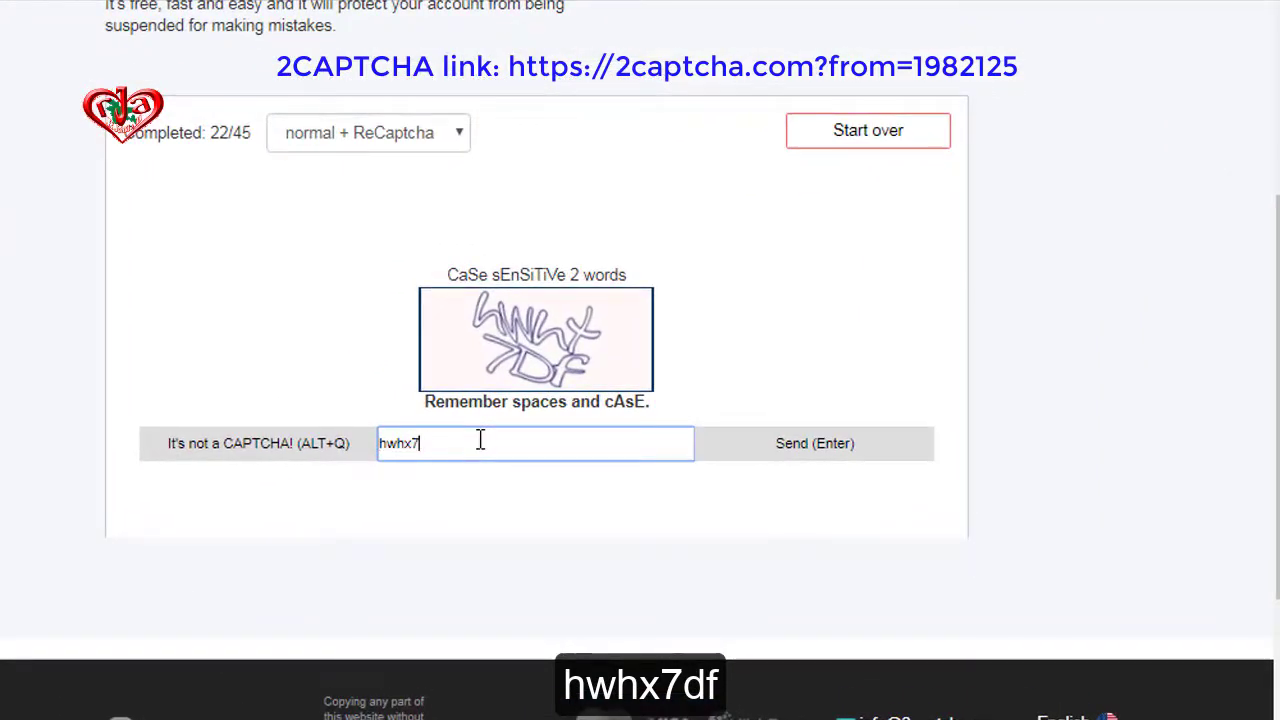
pyautogui.write('f')
pyautogui.press('Return')
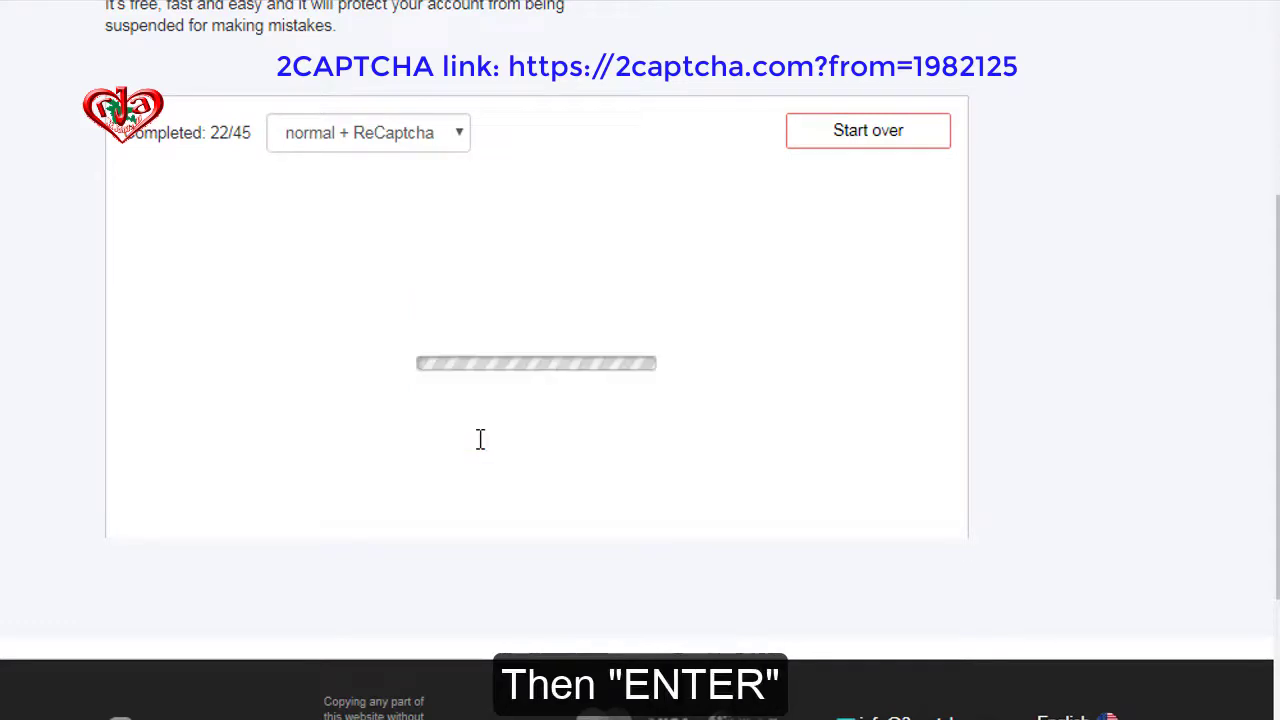
# Answer the street-sign grid captcha with 37b.
pyautogui.doubleClick(220, 133)
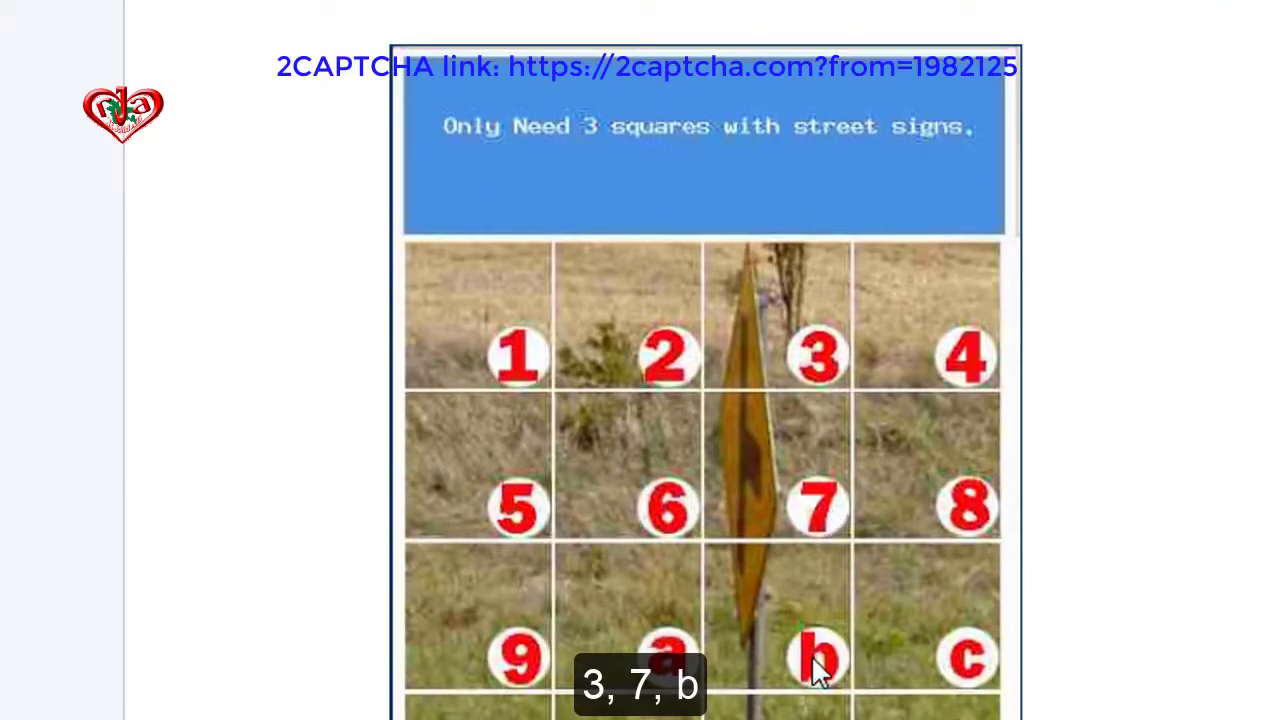
pyautogui.scroll(-3, 811, 676)
pyautogui.click(626, 509)
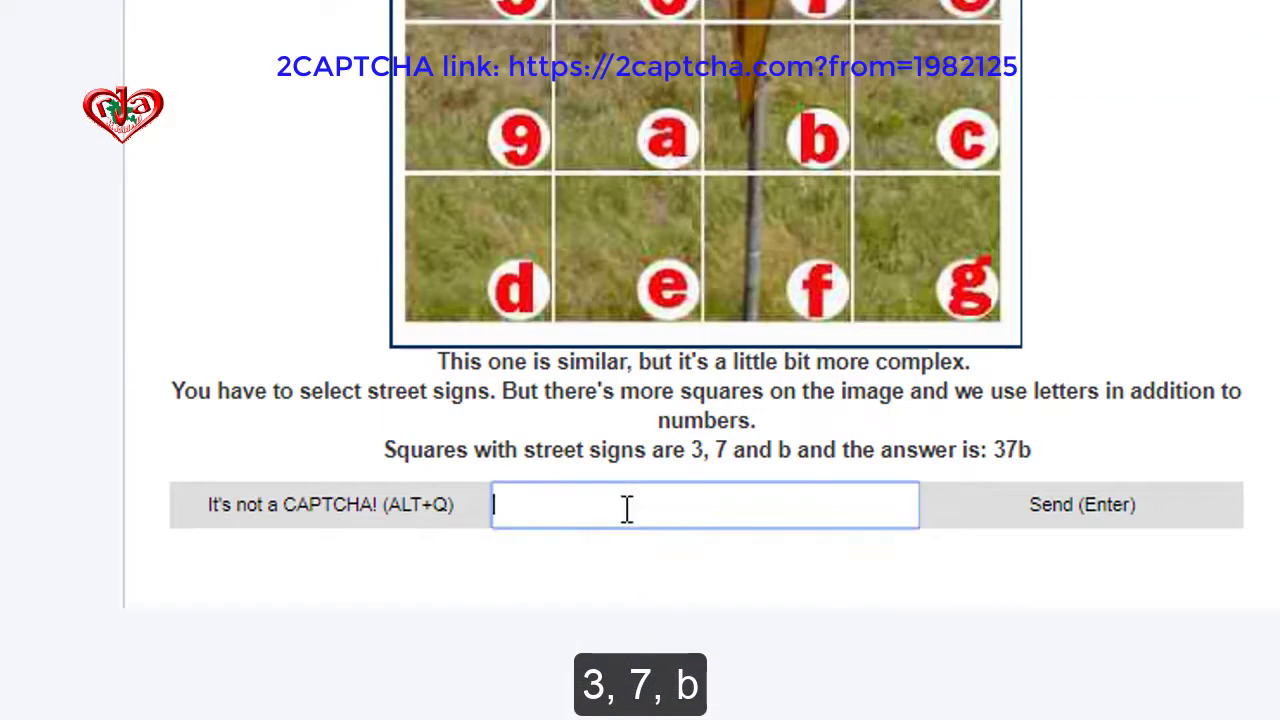
pyautogui.write('37')
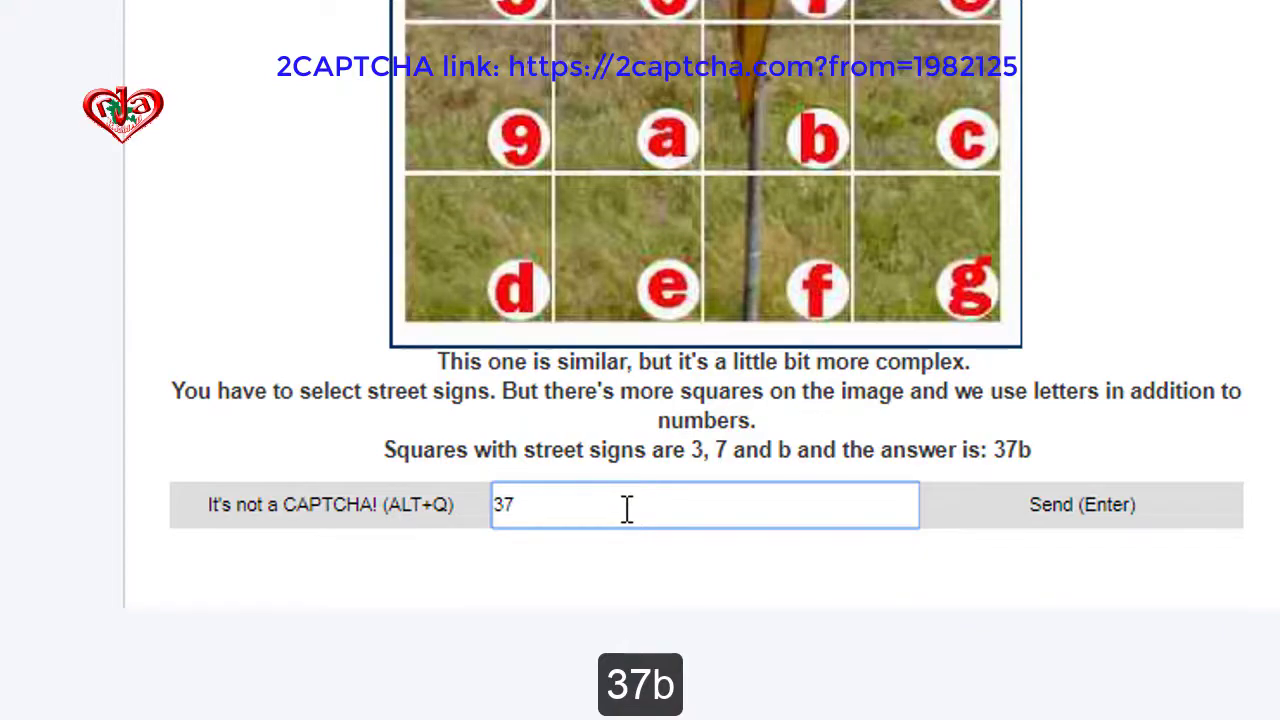
pyautogui.write('b')
pyautogui.scroll(3, 481, 563)
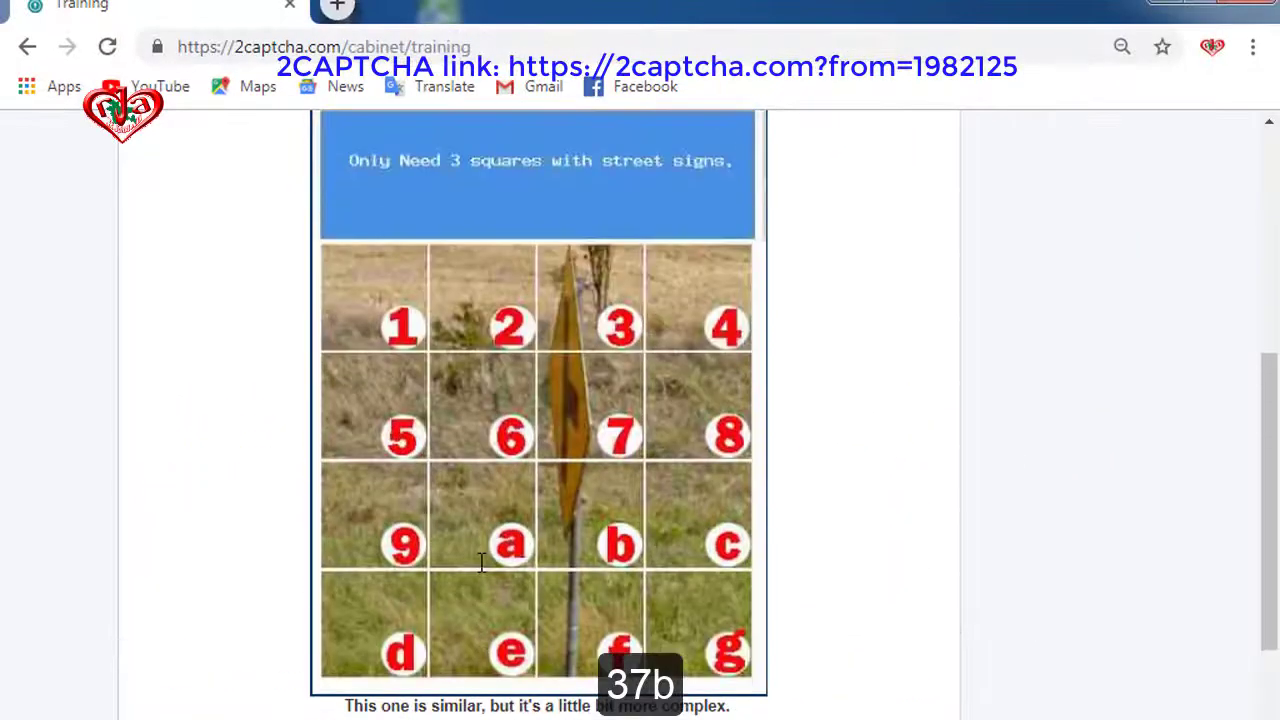
pyautogui.press('Return')
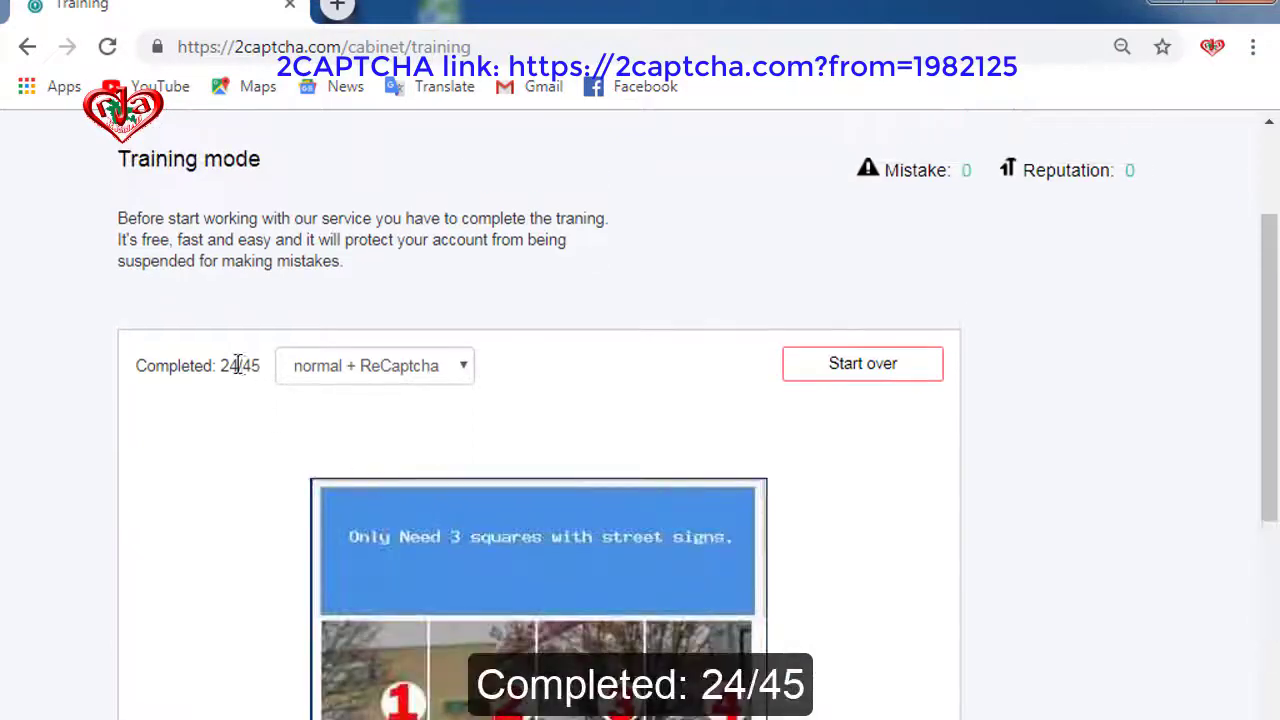
# Answer the street-sign grid captcha with 6ae.
pyautogui.scroll(-1, 283, 408)
pyautogui.scroll(-1, 524, 480)
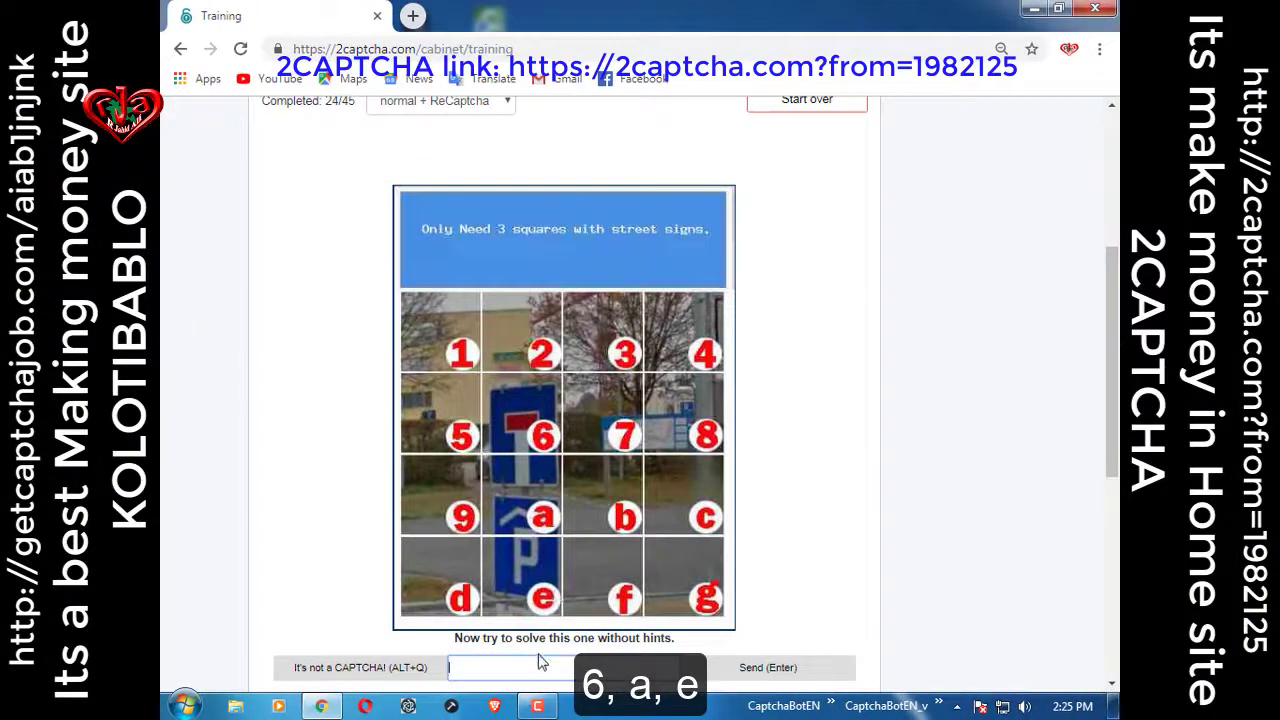
pyautogui.write('6ae')
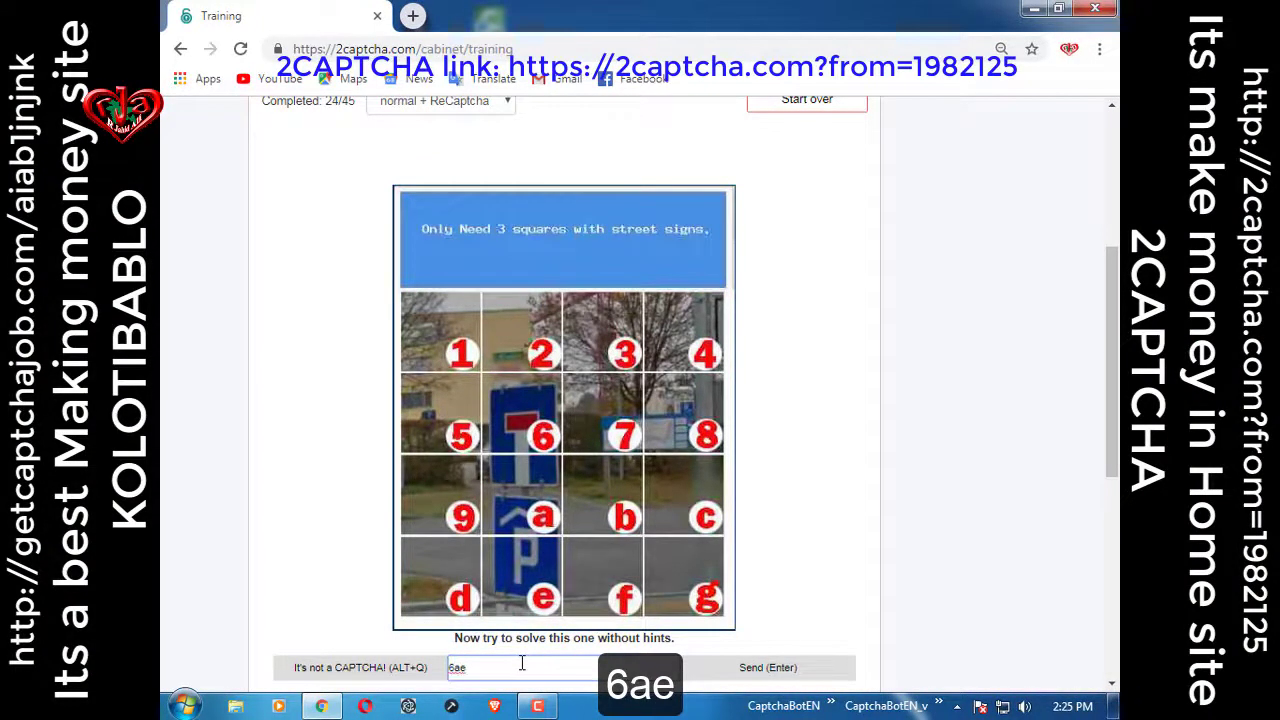
pyautogui.press('Return')
# Report the Czech-language question as "It's not a CAPTCHA!".
pyautogui.scroll(1, 364, 288)
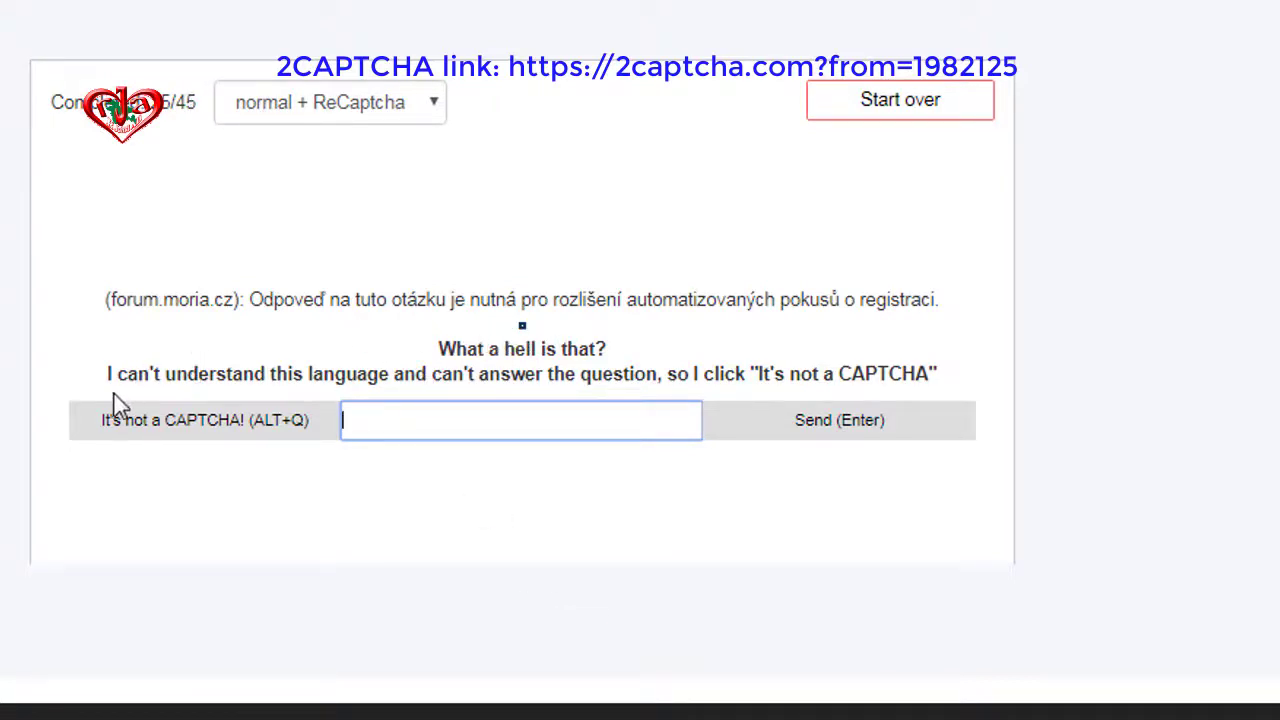
pyautogui.moveTo(111, 375); pyautogui.dragTo(321, 385)
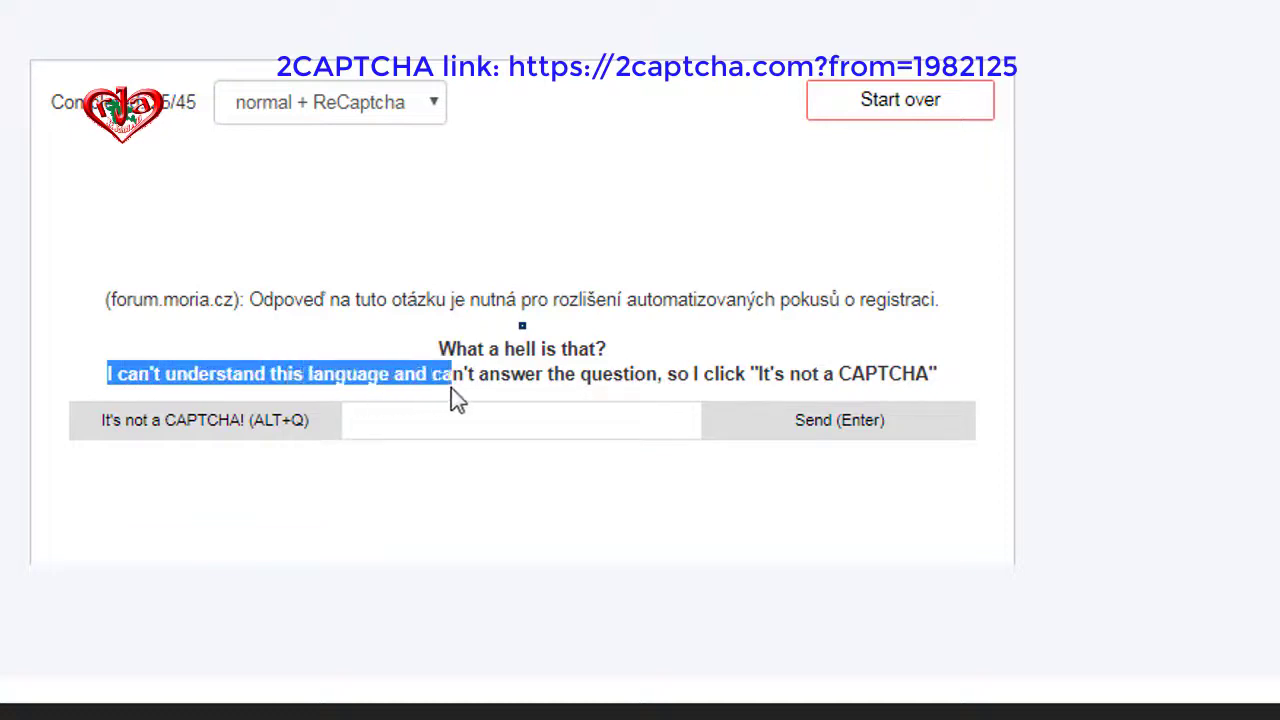
pyautogui.moveTo(451, 388)
pyautogui.mouseDown()
pyautogui.moveTo(528, 380)
pyautogui.moveTo(589, 403)
pyautogui.moveTo(691, 378)
pyautogui.moveTo(993, 384)
pyautogui.mouseUp()
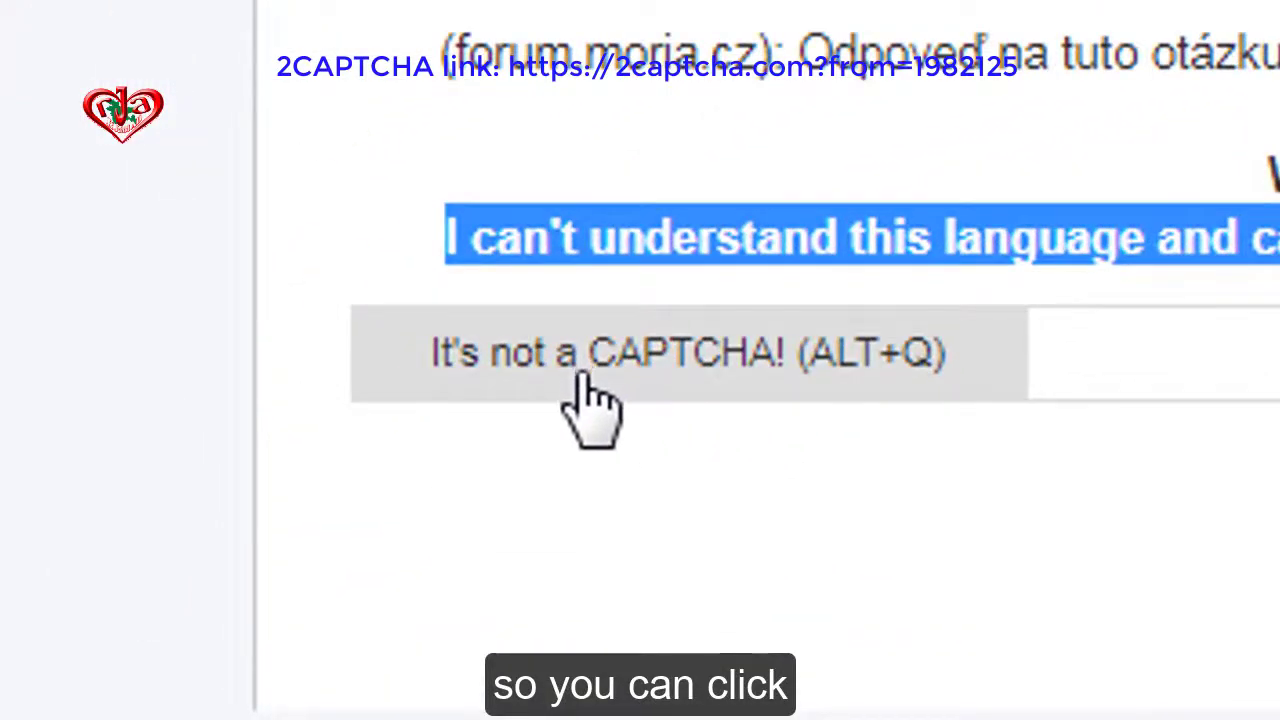
pyautogui.click(686, 370)
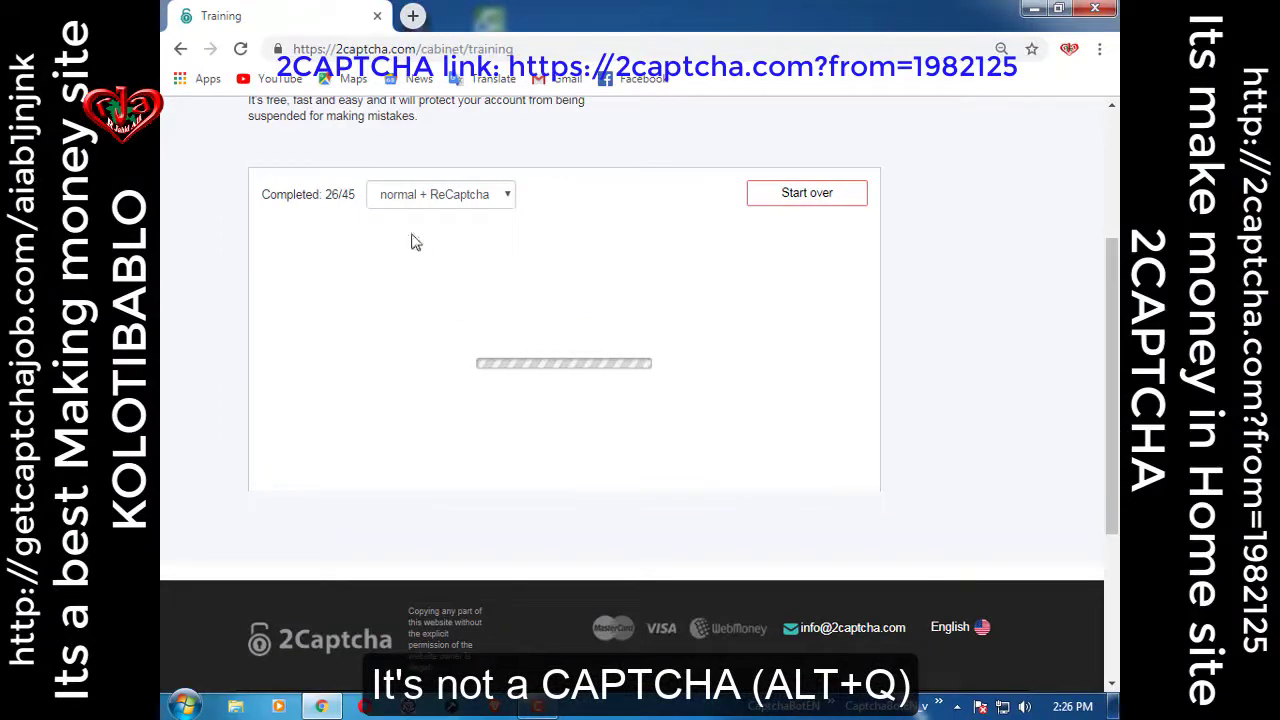
# Answer the street-number image grid captcha with 1359.
pyautogui.moveTo(289, 194); pyautogui.dragTo(342, 194)
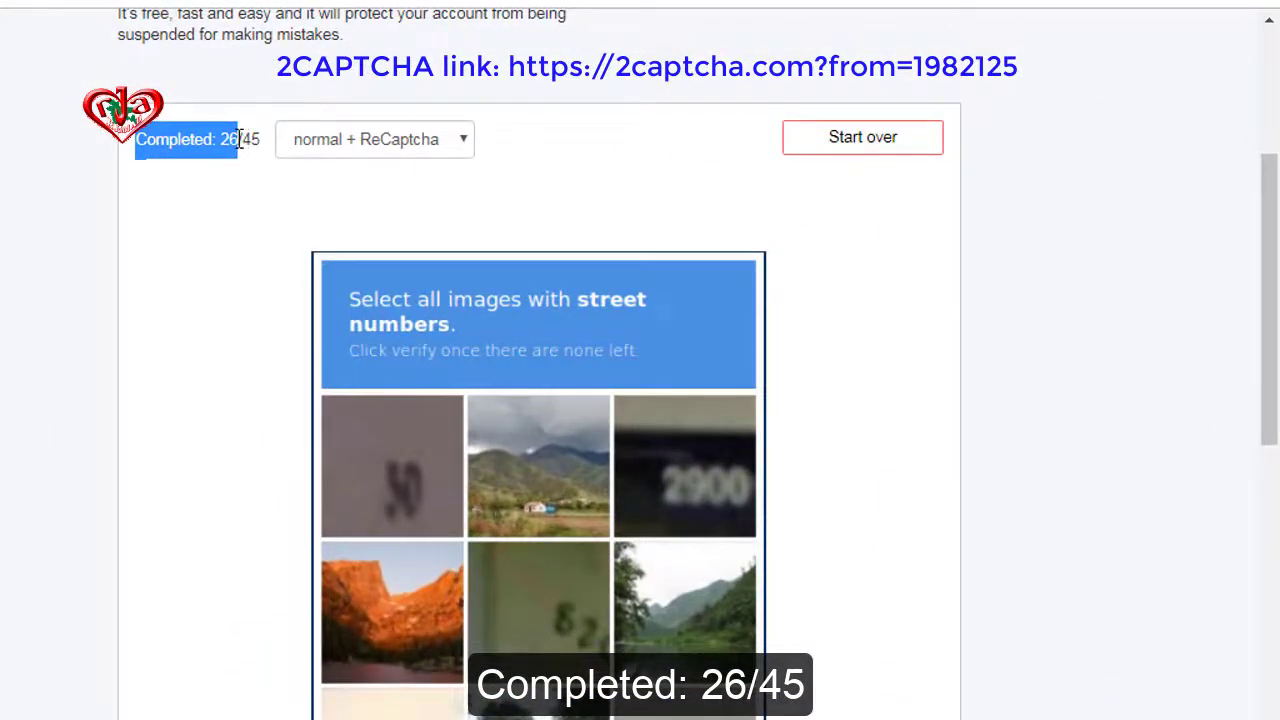
pyautogui.moveTo(244, 139); pyautogui.dragTo(266, 139)
pyautogui.scroll(-1, 562, 578)
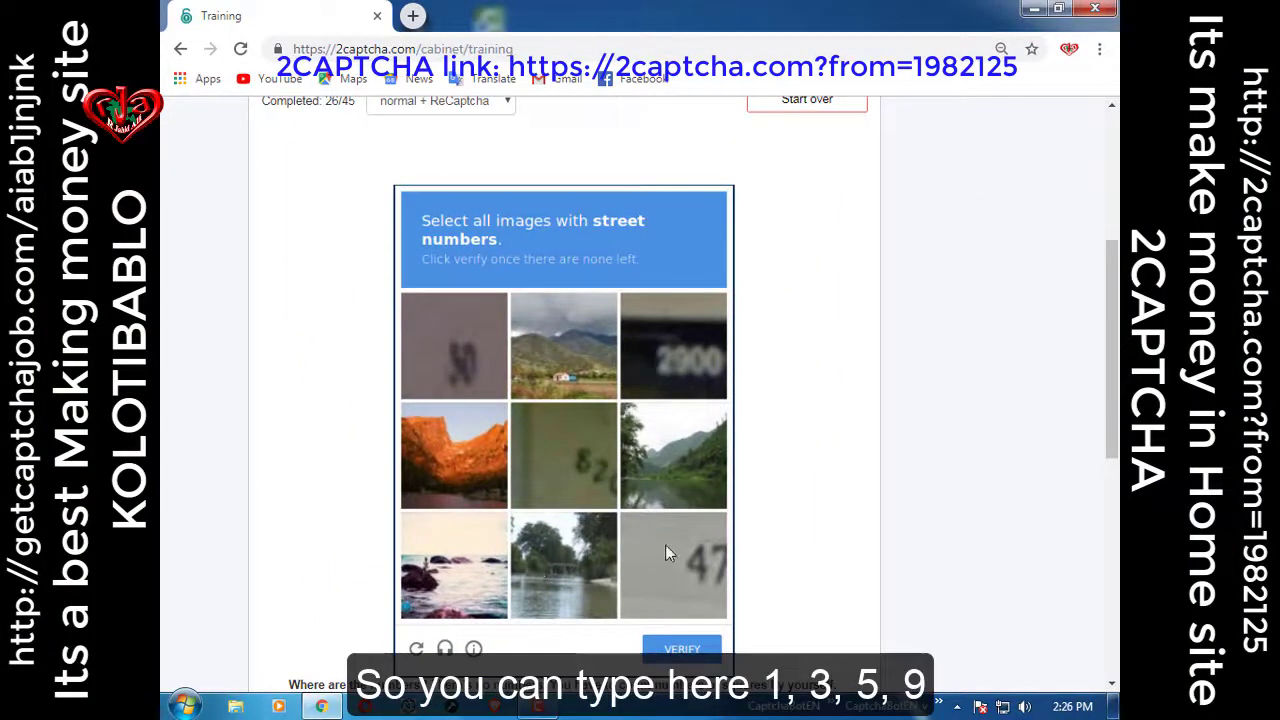
pyautogui.scroll(-2, 665, 544)
pyautogui.click(486, 564)
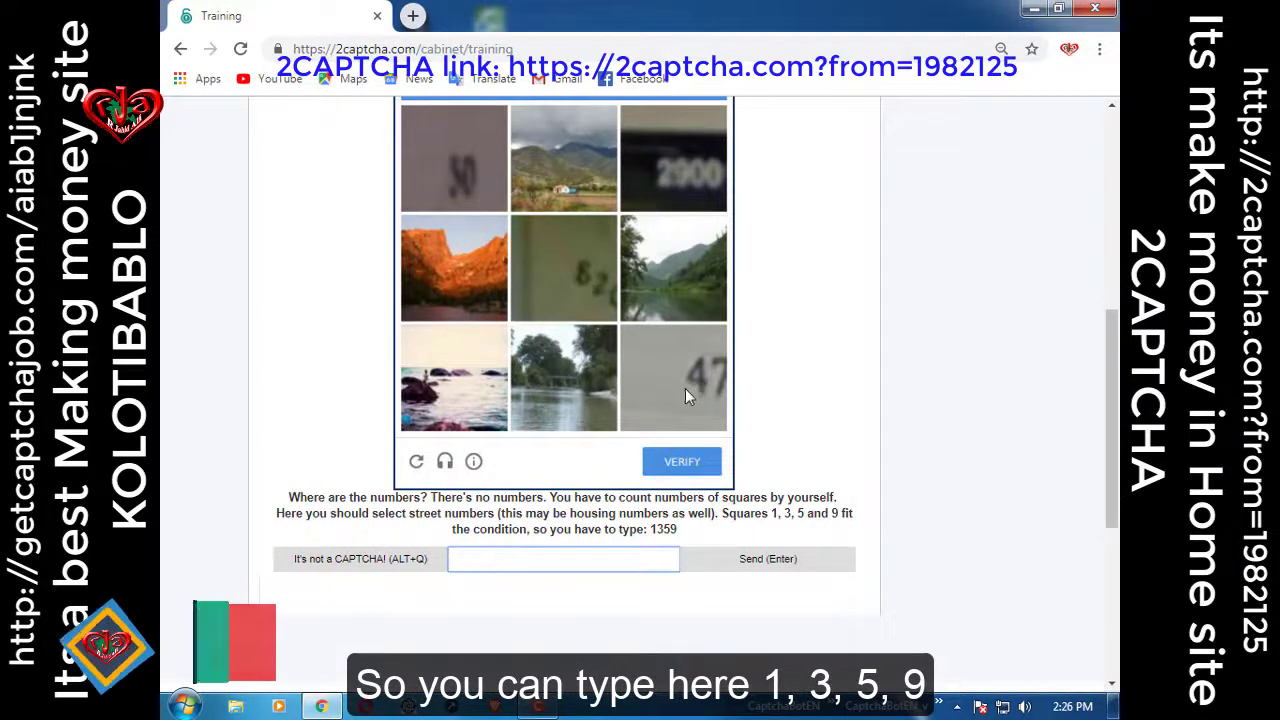
pyautogui.doubleClick(663, 530)
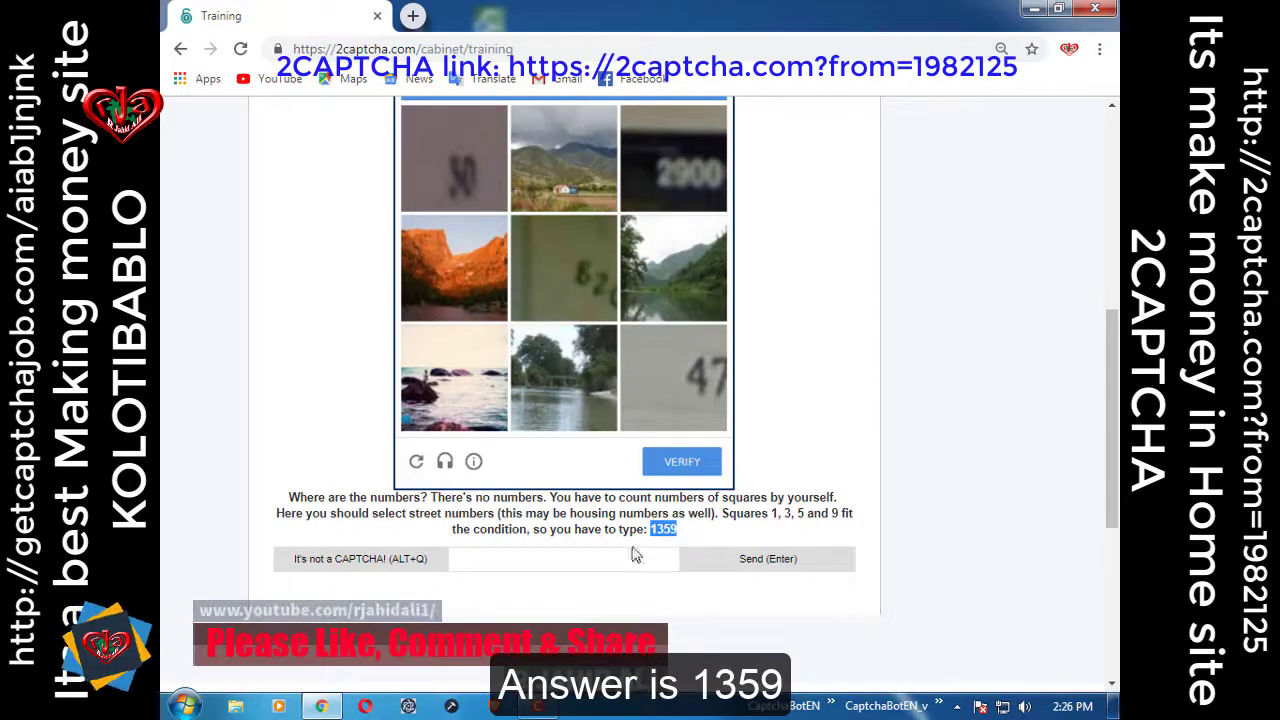
pyautogui.click(526, 559)
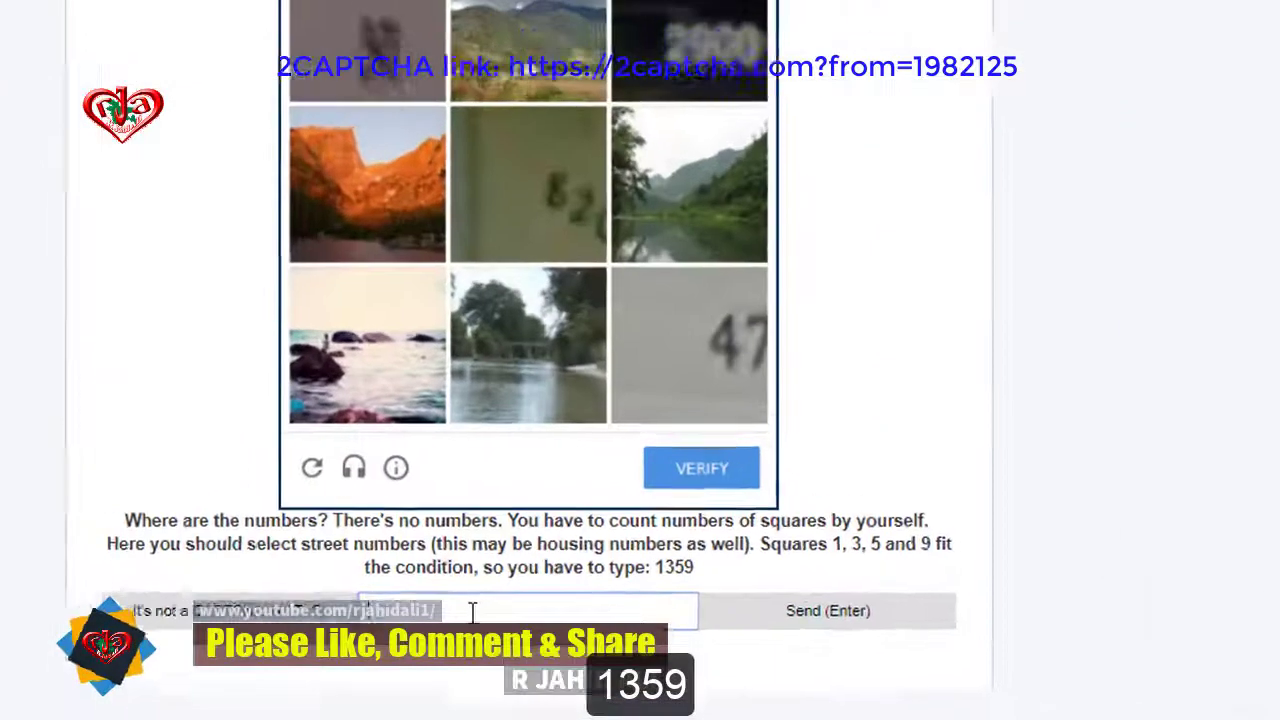
pyautogui.write('1359')
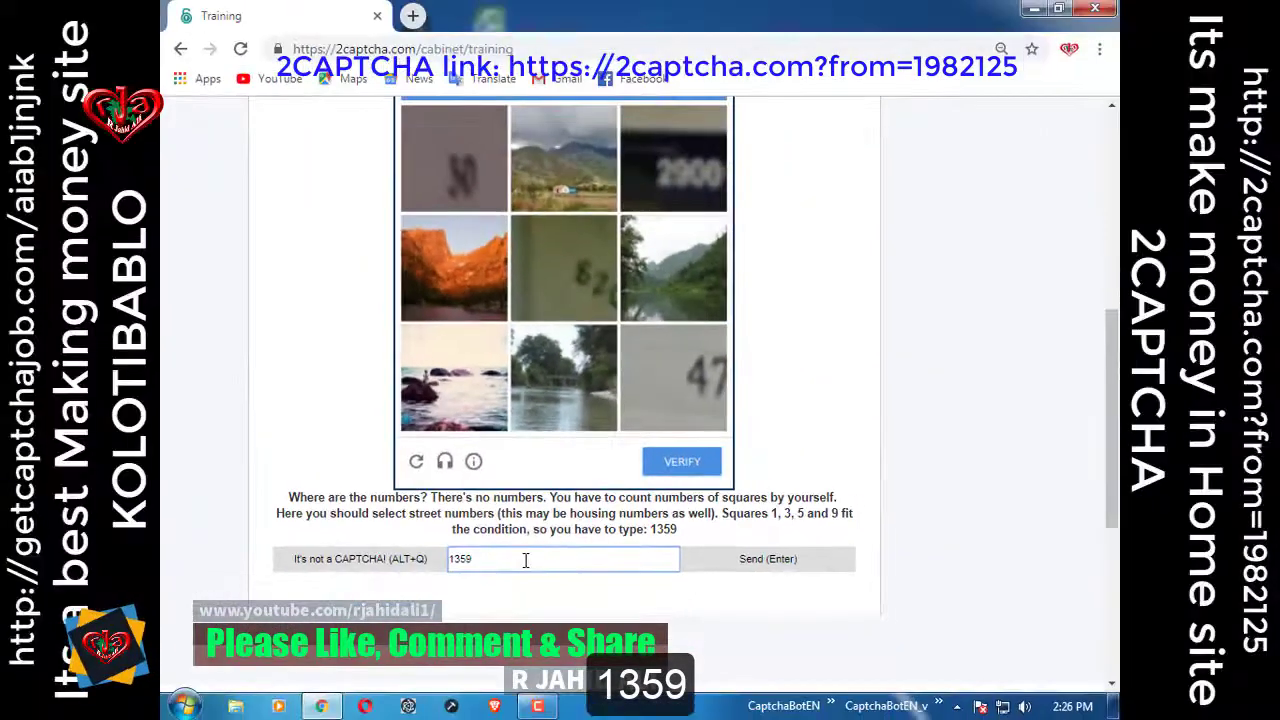
pyautogui.press('Return')
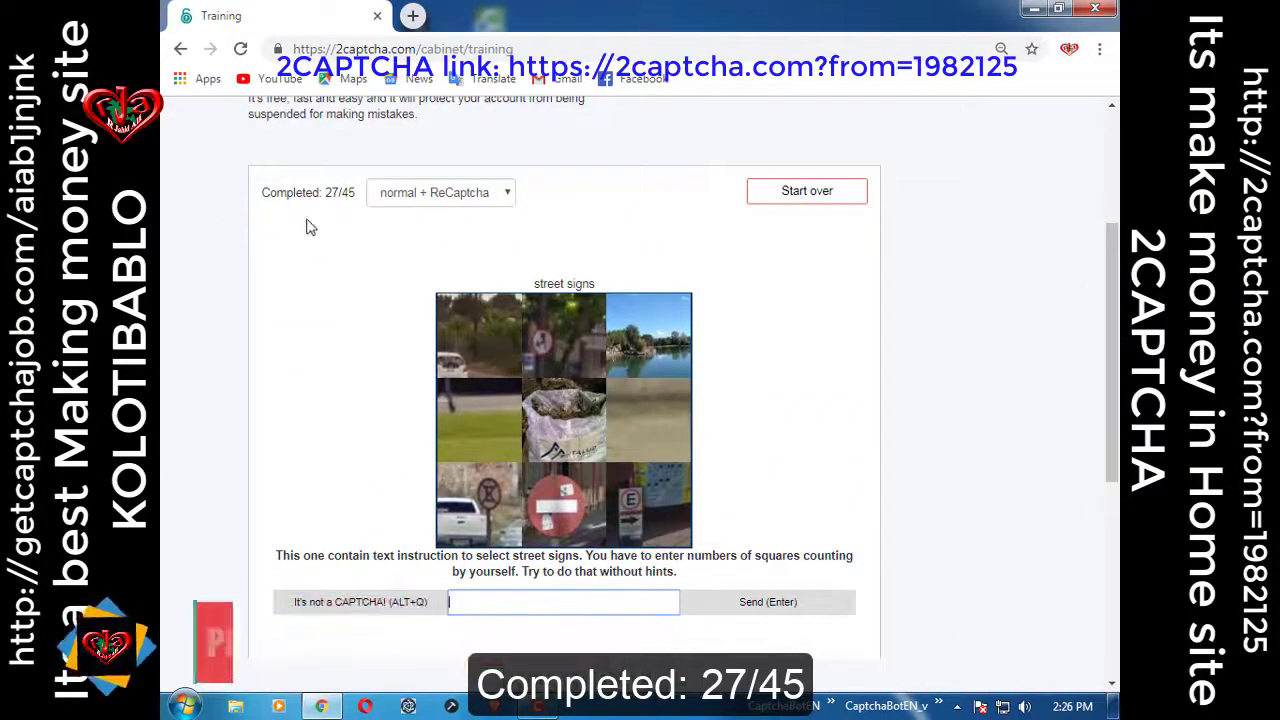
# Answer the street-signs grid captcha with squares 2789.
pyautogui.moveTo(262, 192); pyautogui.dragTo(355, 192)
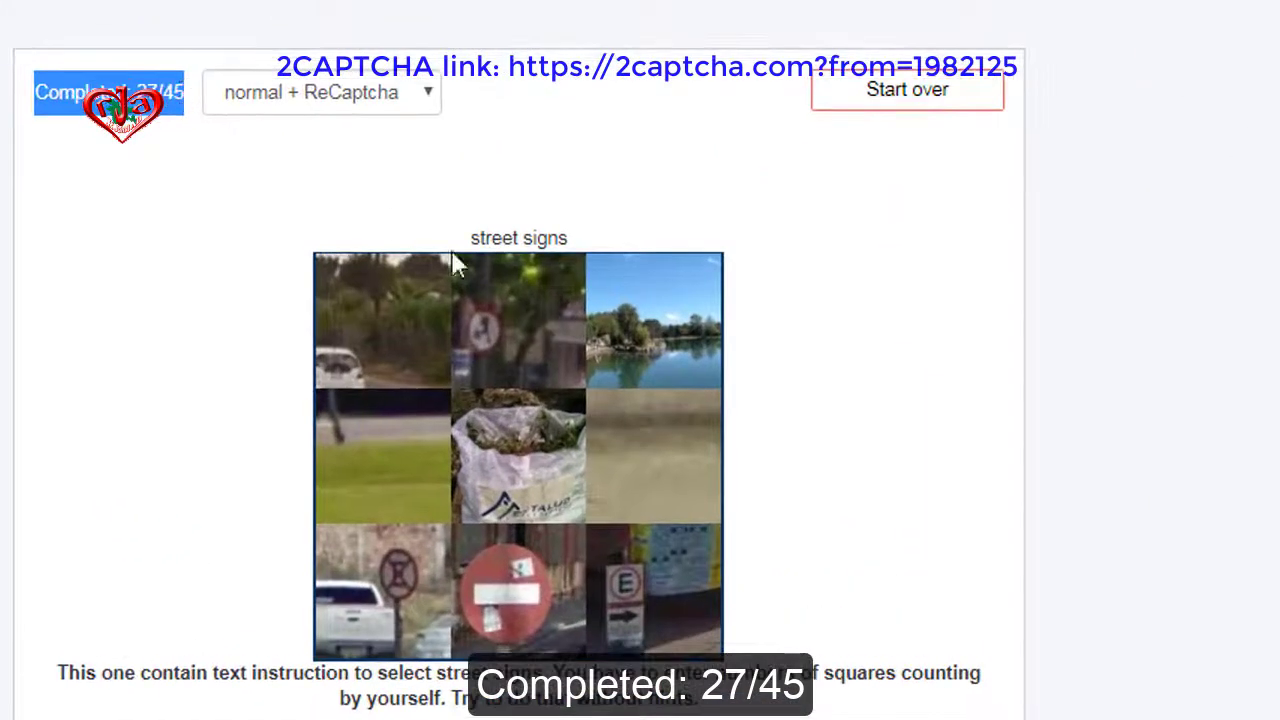
pyautogui.moveTo(472, 238); pyautogui.dragTo(570, 239)
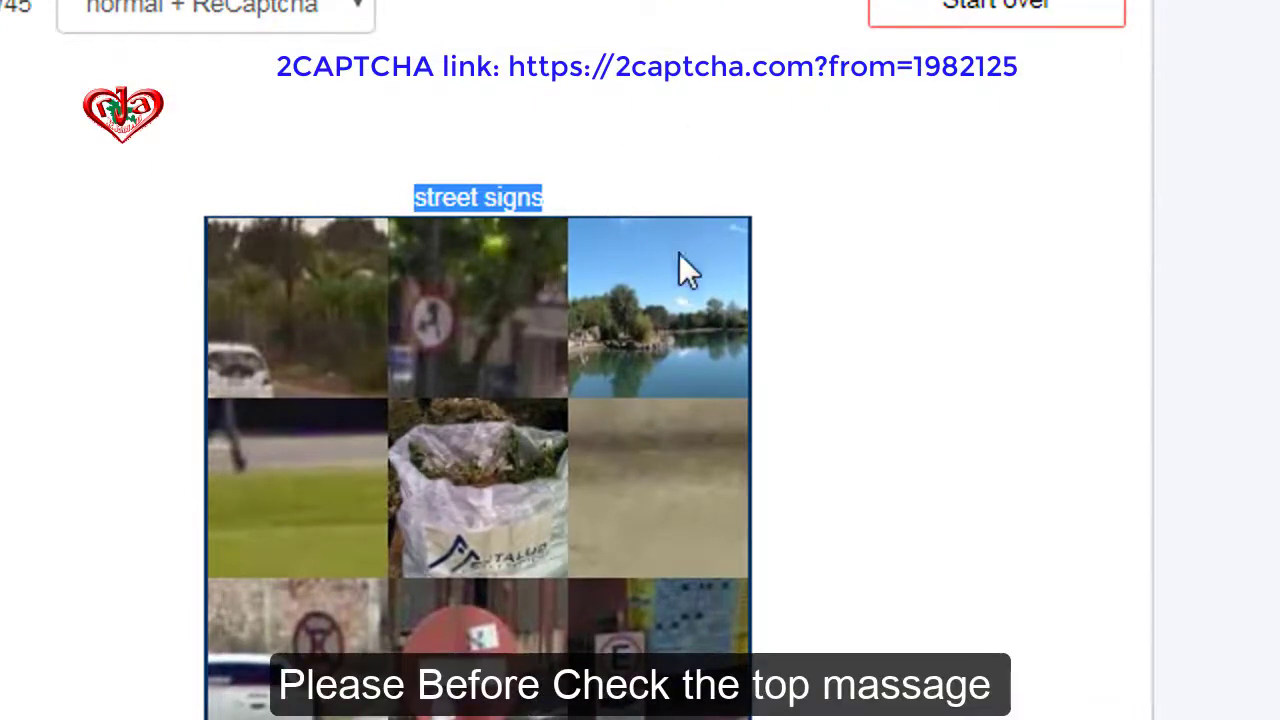
pyautogui.click(421, 196)
pyautogui.moveTo(418, 197); pyautogui.dragTo(545, 197)
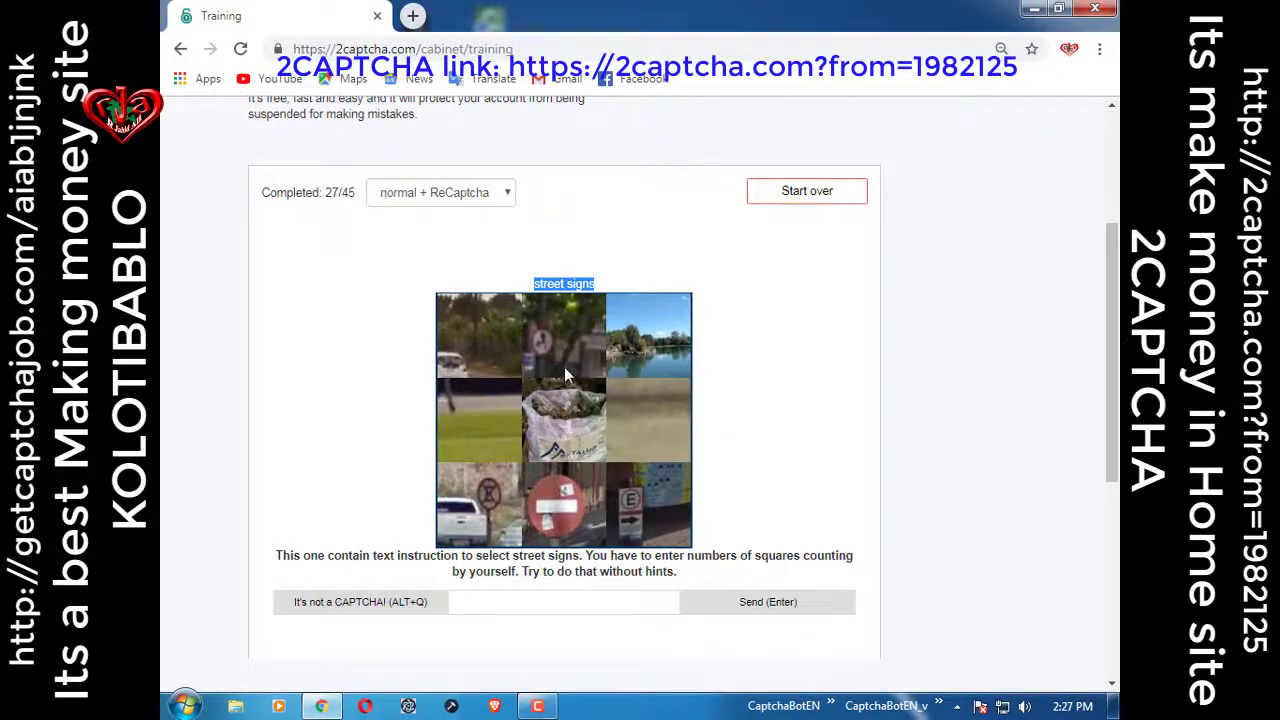
pyautogui.click(468, 612)
pyautogui.write('2789')
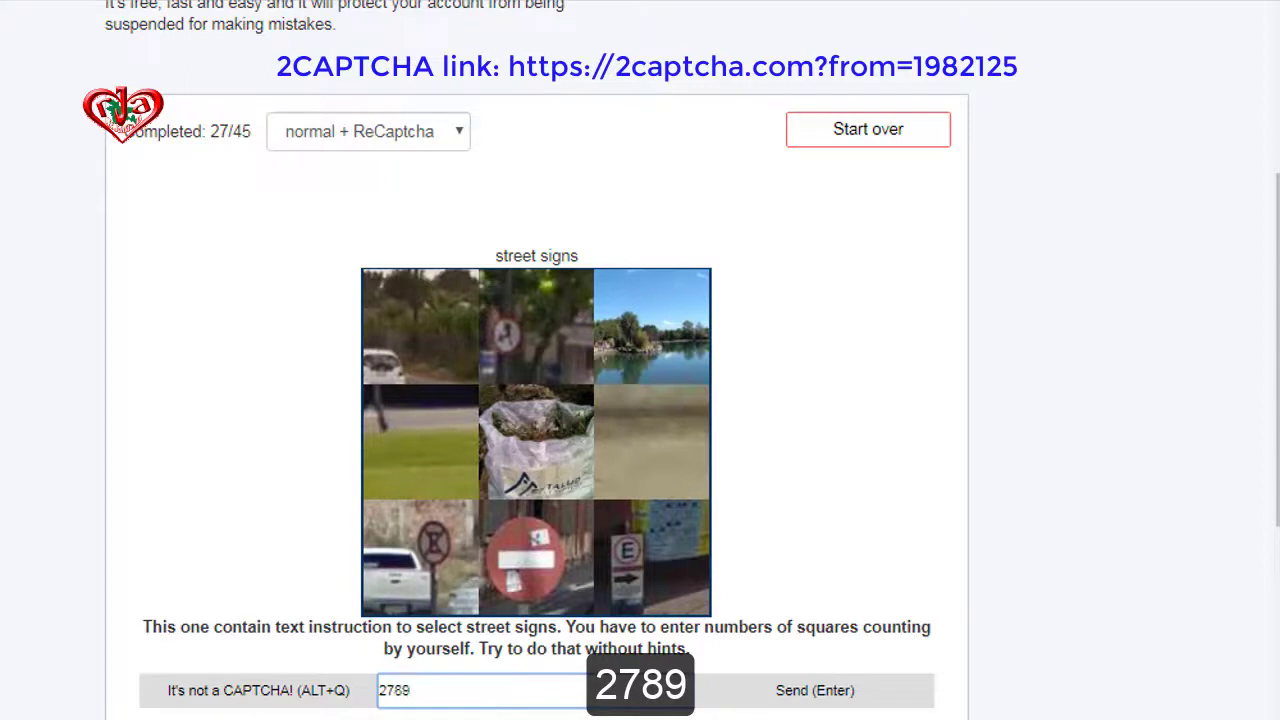
pyautogui.press('Return')
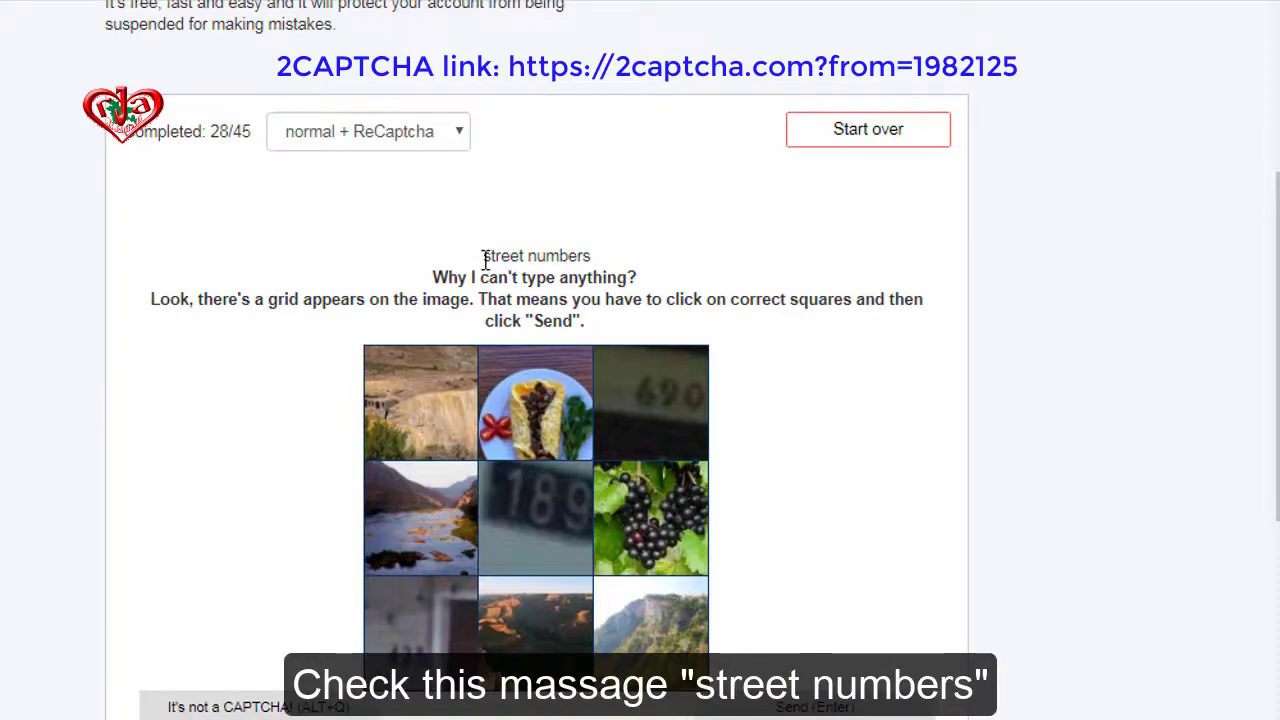
# Select the house-number tiles 3, 5 and 7 and send the street-numbers grid.
pyautogui.moveTo(484, 258); pyautogui.dragTo(591, 257)
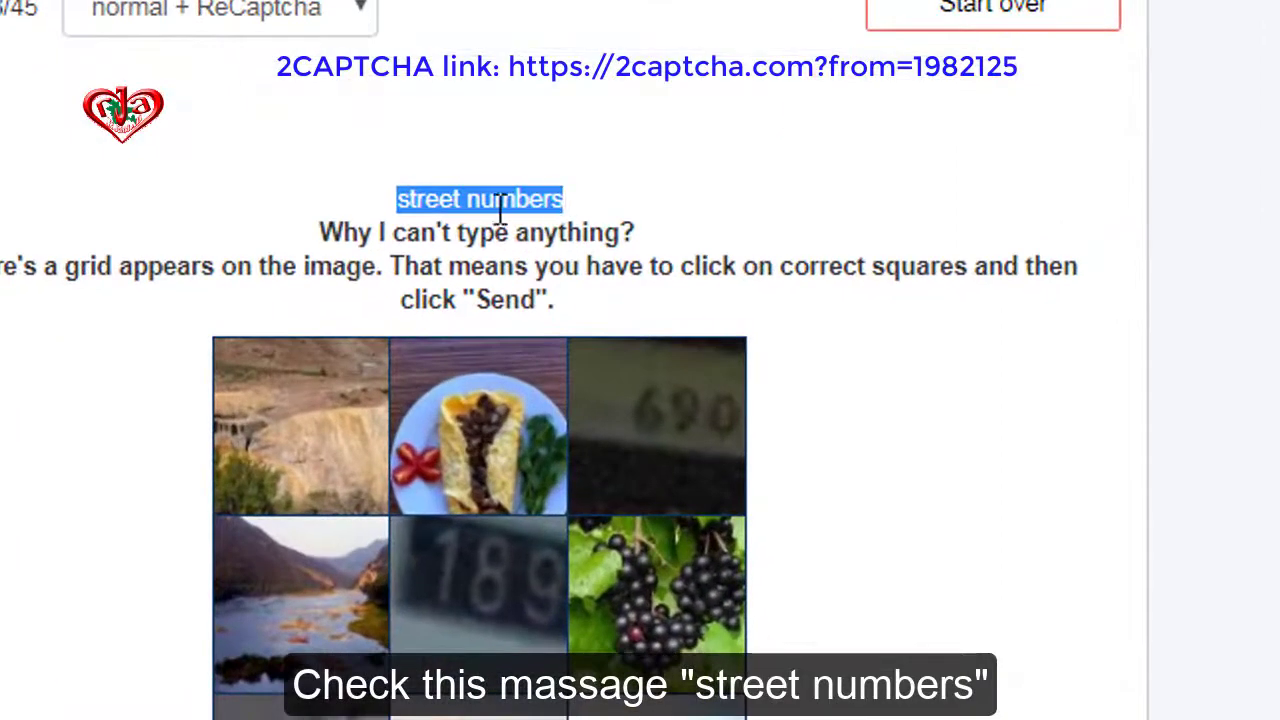
pyautogui.click(665, 425)
pyautogui.click(546, 374)
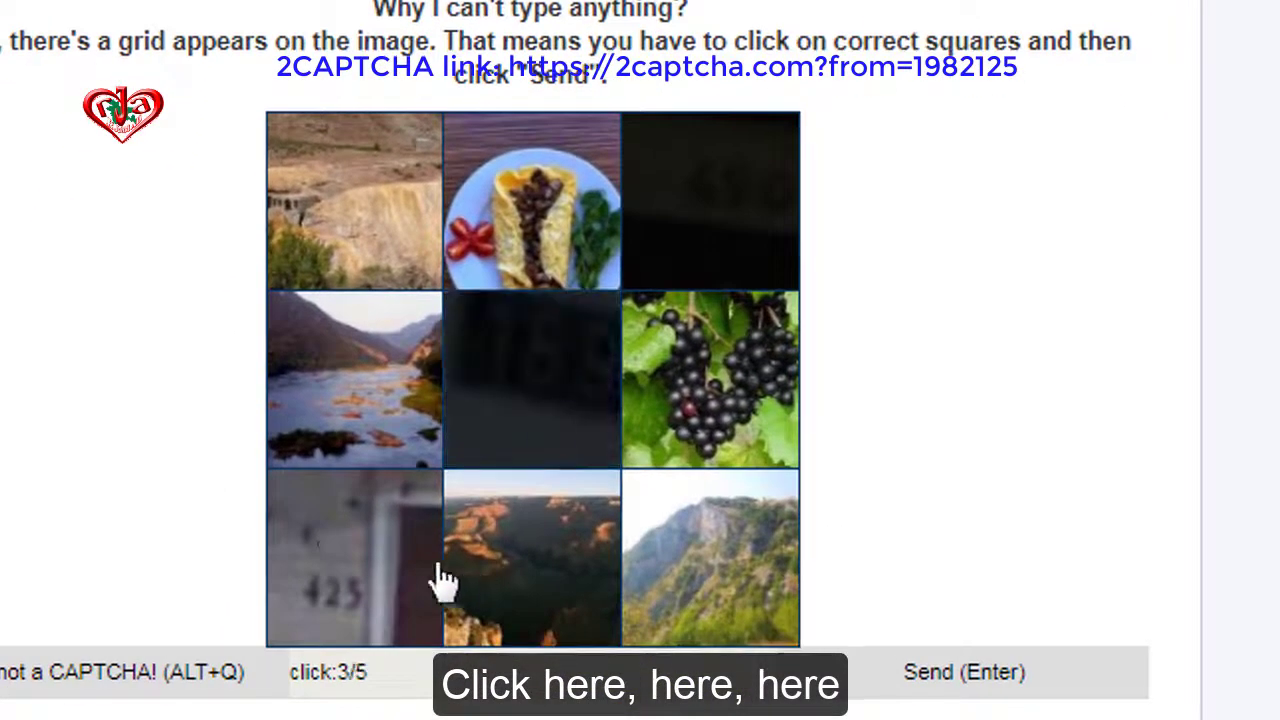
pyautogui.click(335, 543)
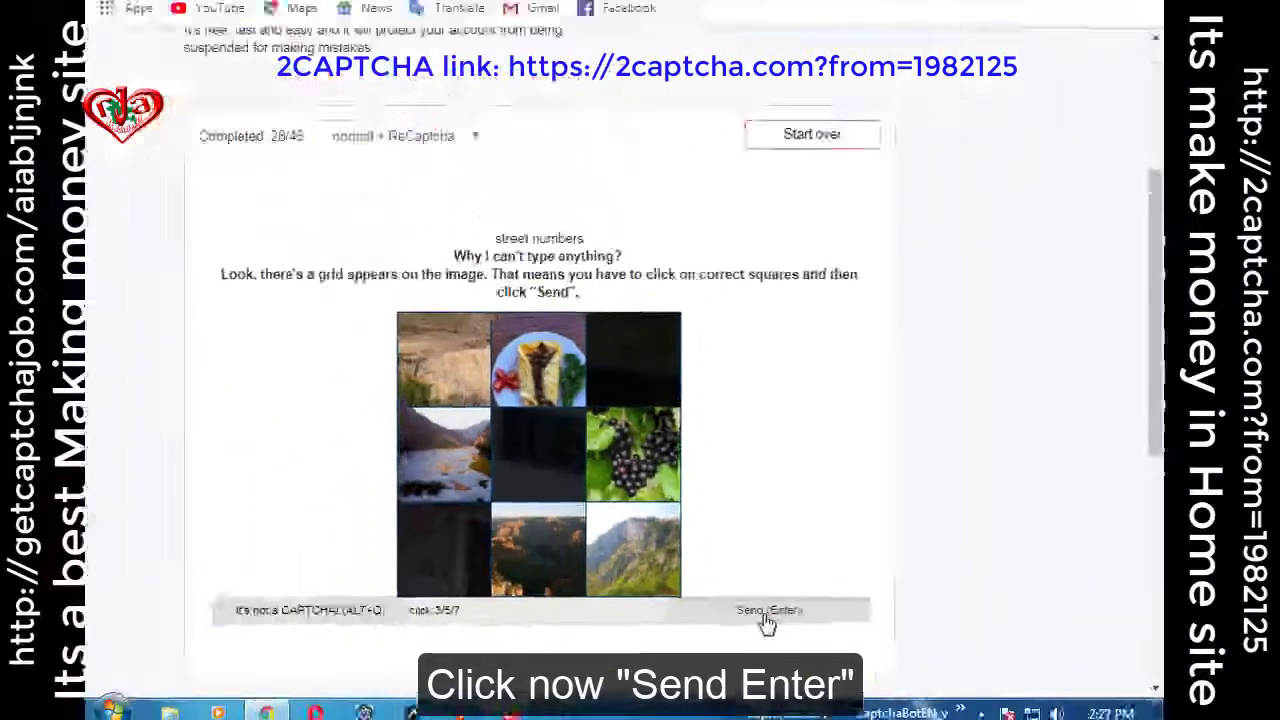
pyautogui.click(766, 615)
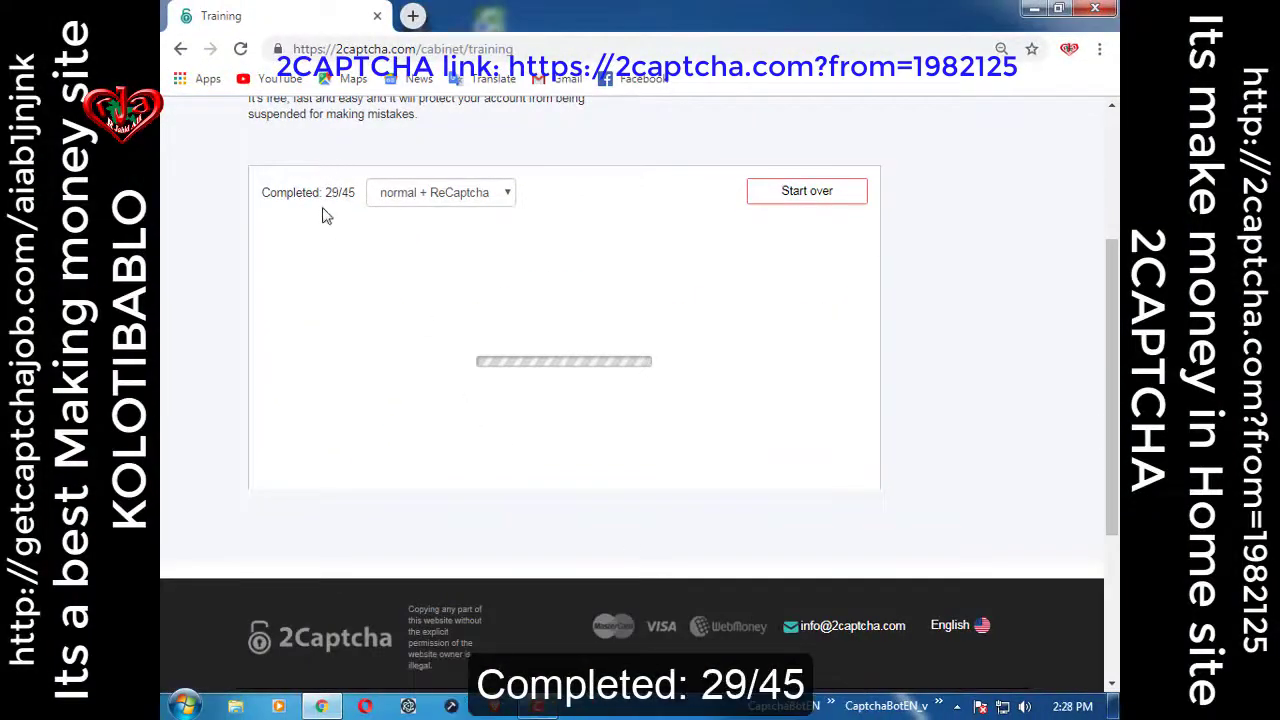
pyautogui.moveTo(326, 197); pyautogui.dragTo(340, 197)
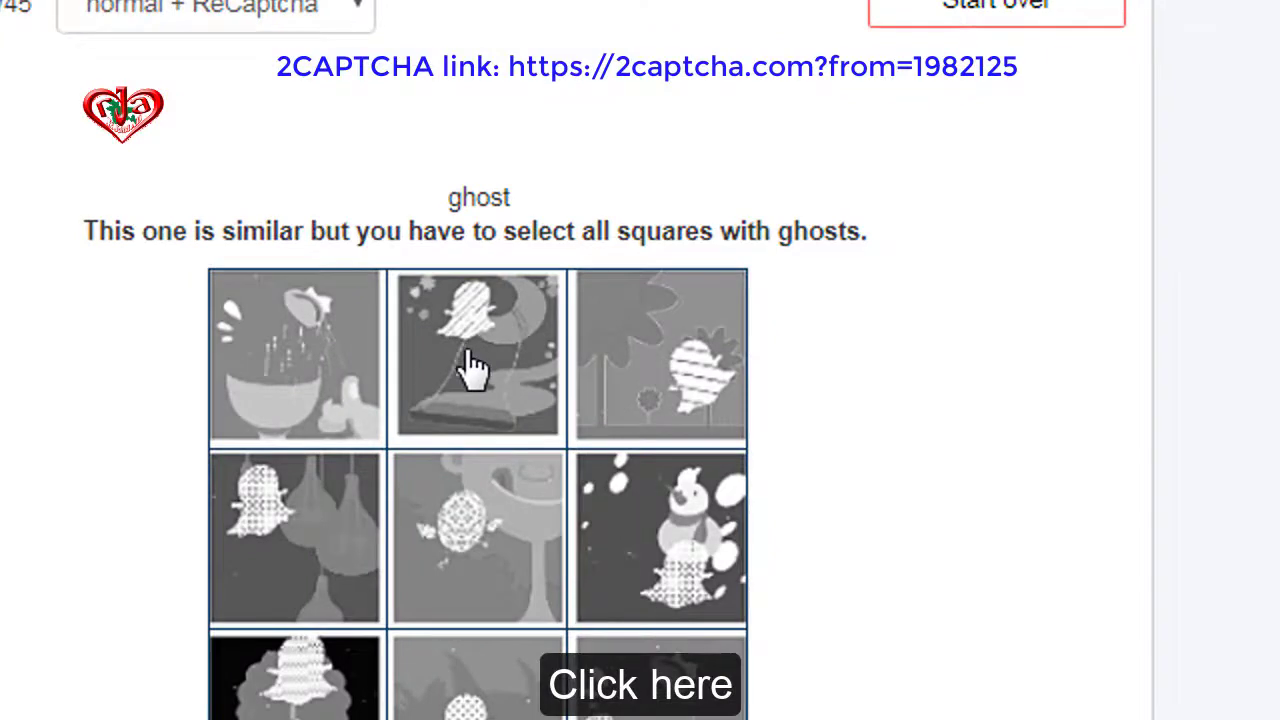
# Send the ghost grid with squares 2, 3, 4, 7 and 9 selected.
pyautogui.click(471, 366)
pyautogui.click(684, 402)
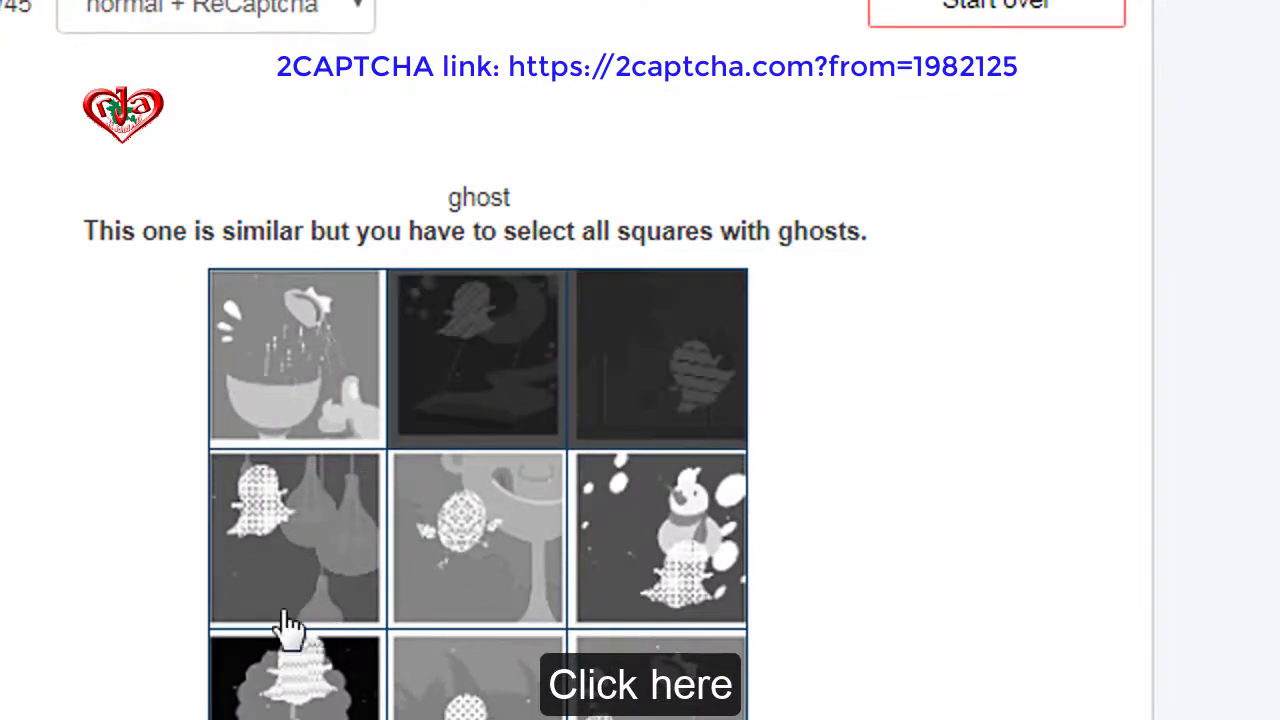
pyautogui.click(280, 529)
pyautogui.click(320, 695)
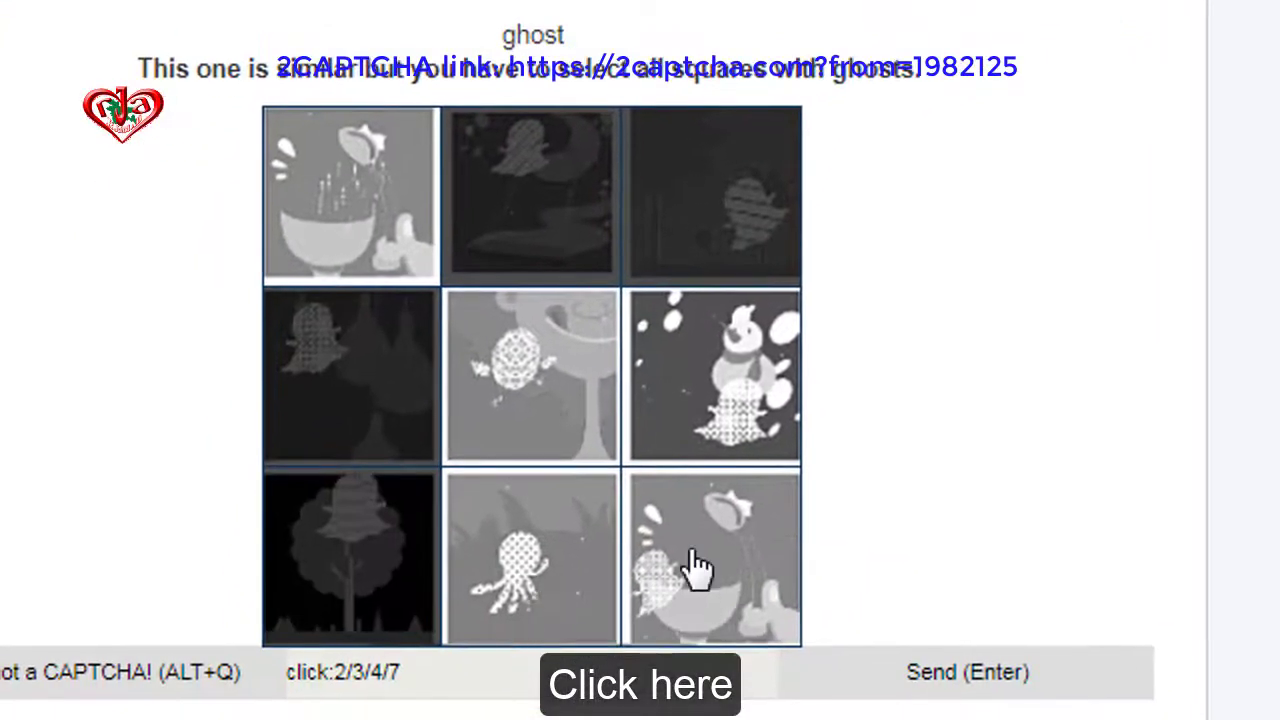
pyautogui.click(694, 560)
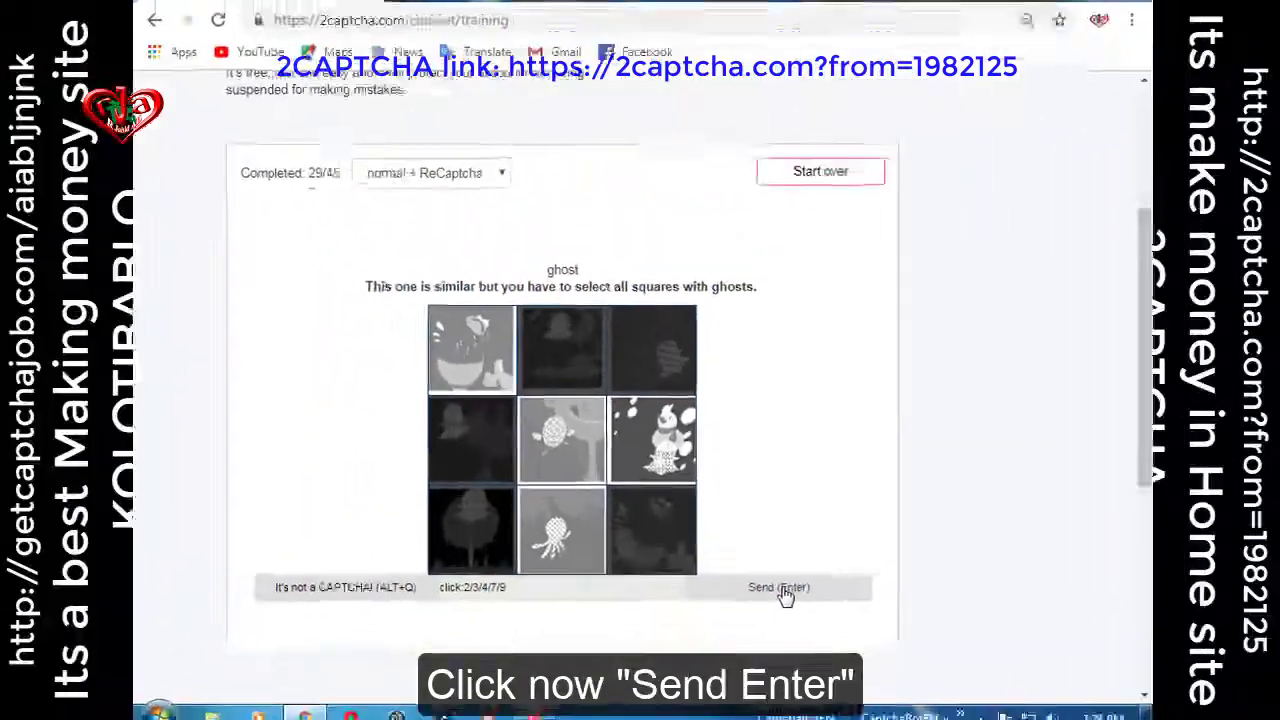
pyautogui.click(935, 665)
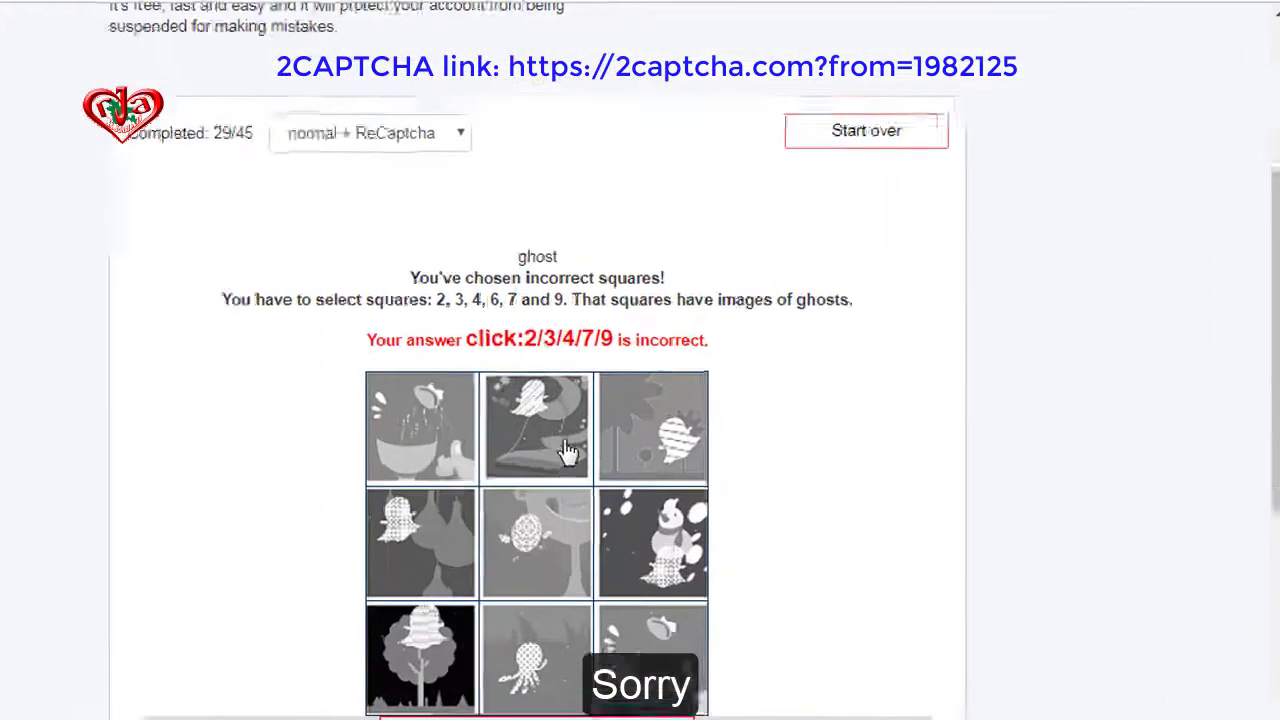
# After the rejection, select the correct ghost squares 2, 3, 4, 6, 7 and 9.
pyautogui.moveTo(490, 316); pyautogui.dragTo(510, 316)
pyautogui.moveTo(365, 266); pyautogui.dragTo(531, 268)
pyautogui.click(483, 483)
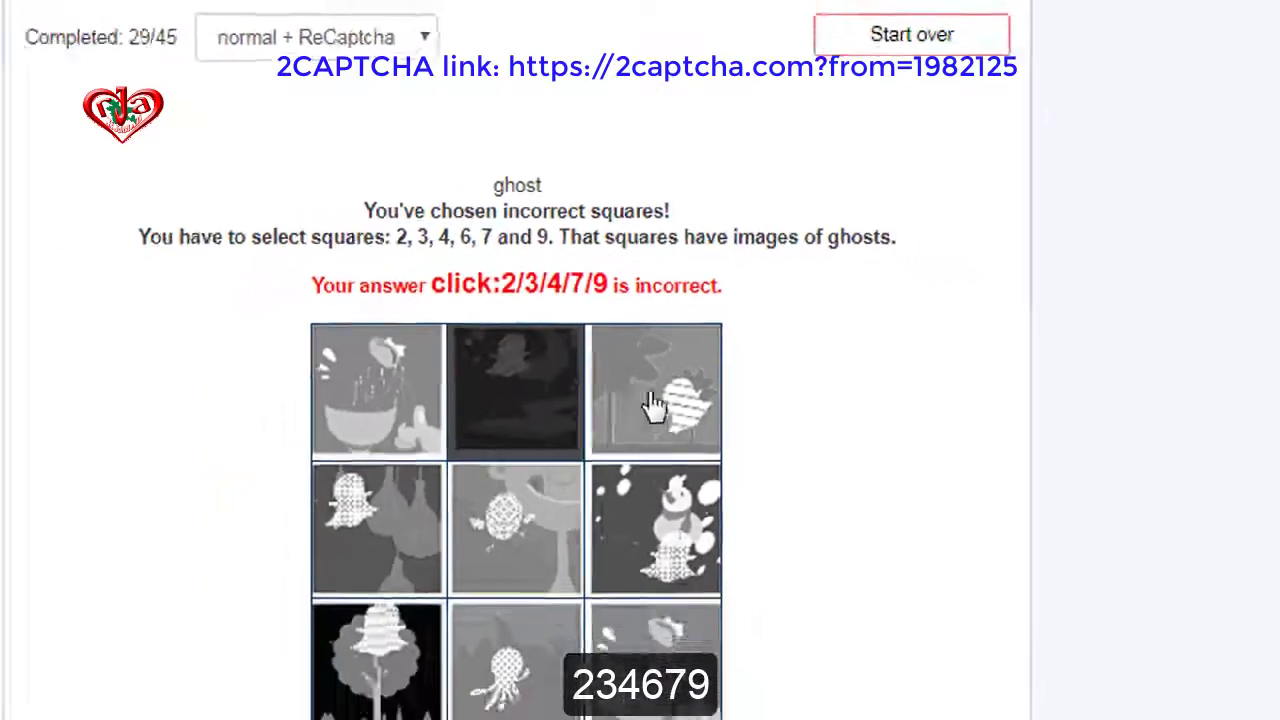
pyautogui.click(660, 465)
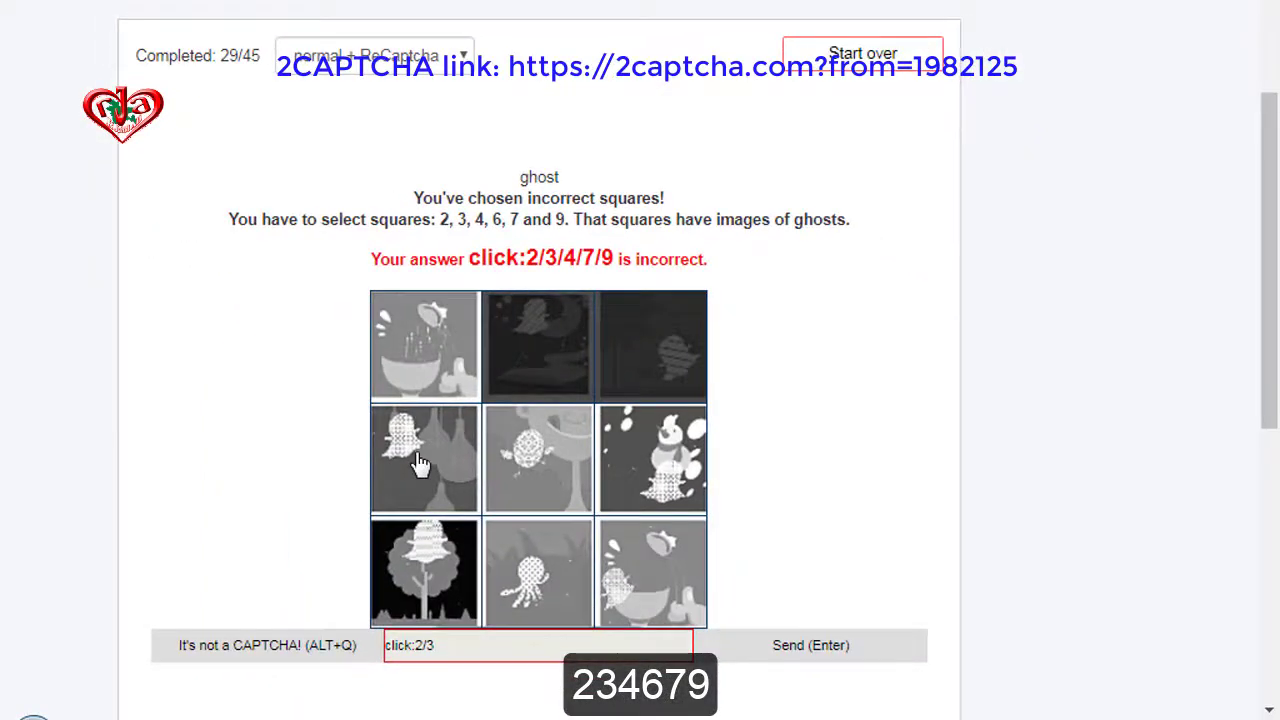
pyautogui.click(420, 463)
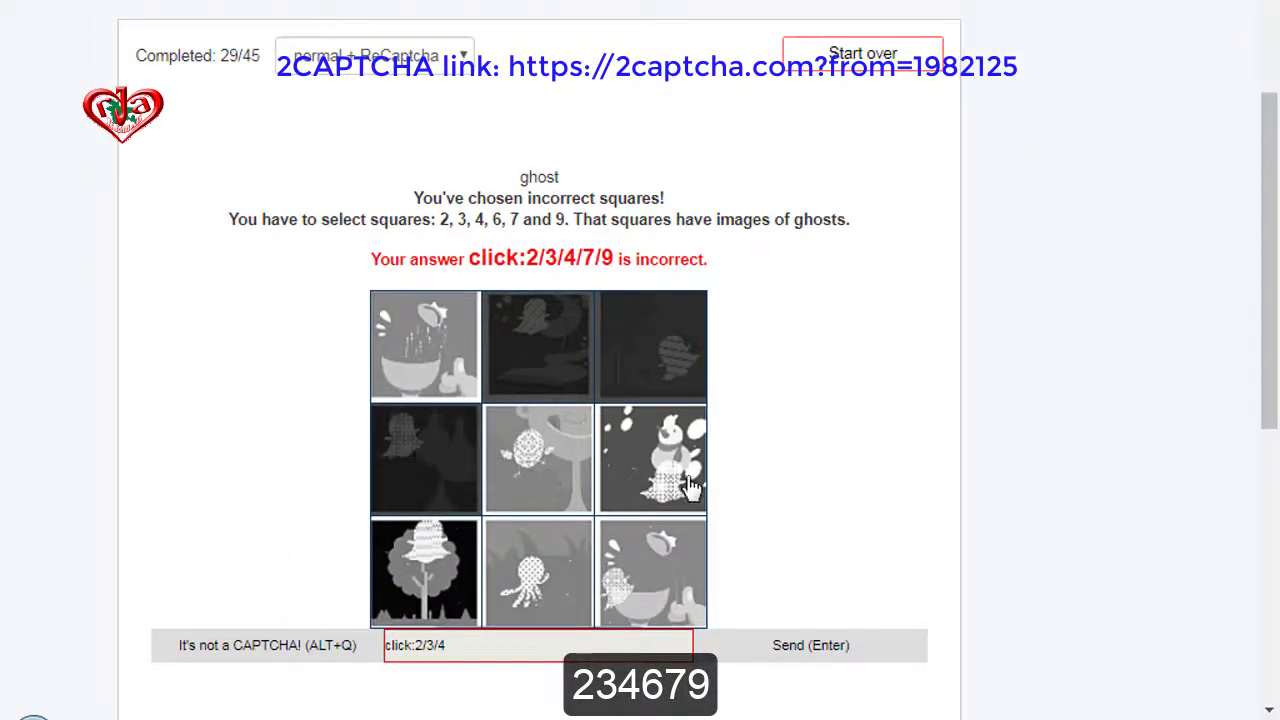
pyautogui.click(665, 488)
pyautogui.click(437, 575)
pyautogui.click(670, 586)
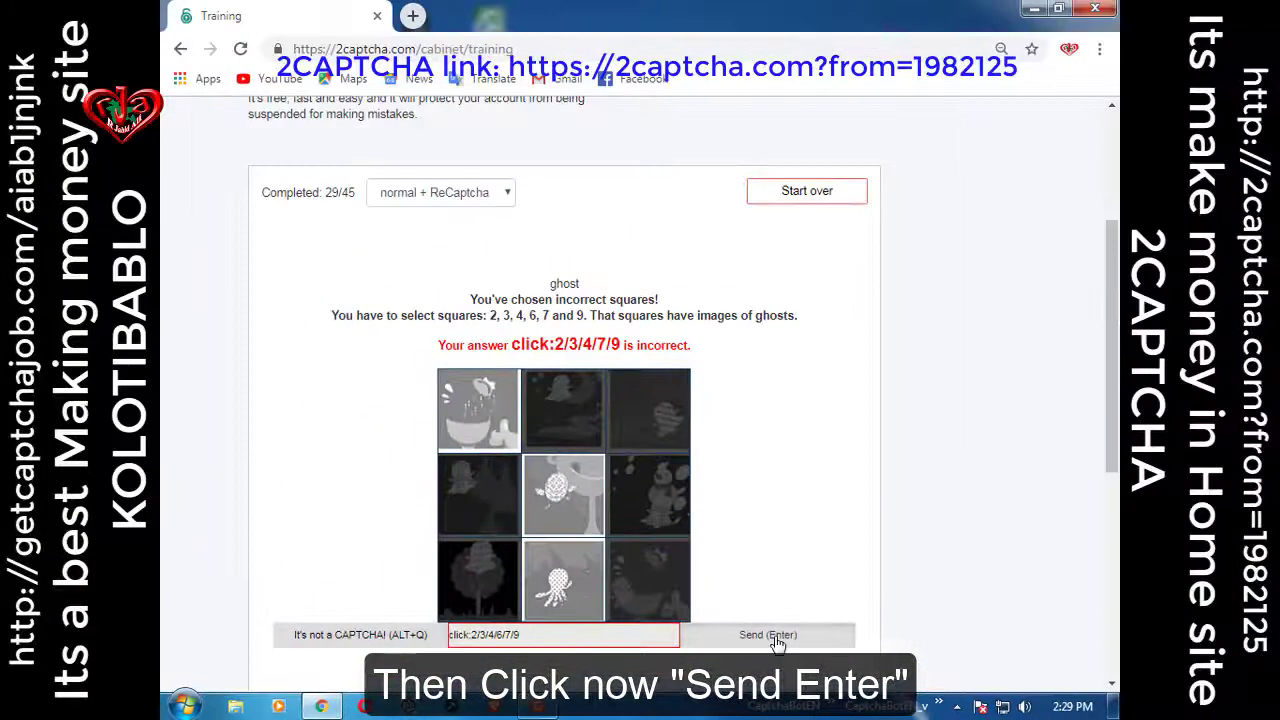
# Send the corrected ghost answer, then answer the next captcha with 'exam'.
pyautogui.click(777, 641)
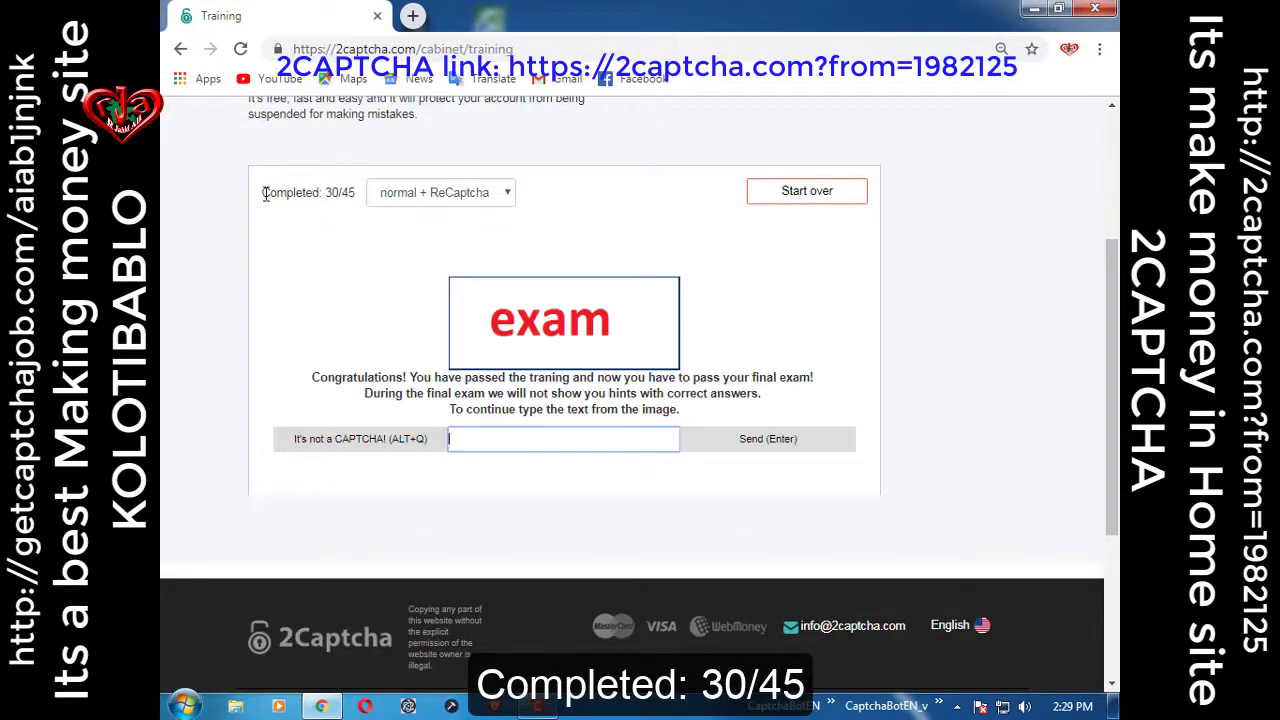
pyautogui.moveTo(265, 193); pyautogui.dragTo(370, 198)
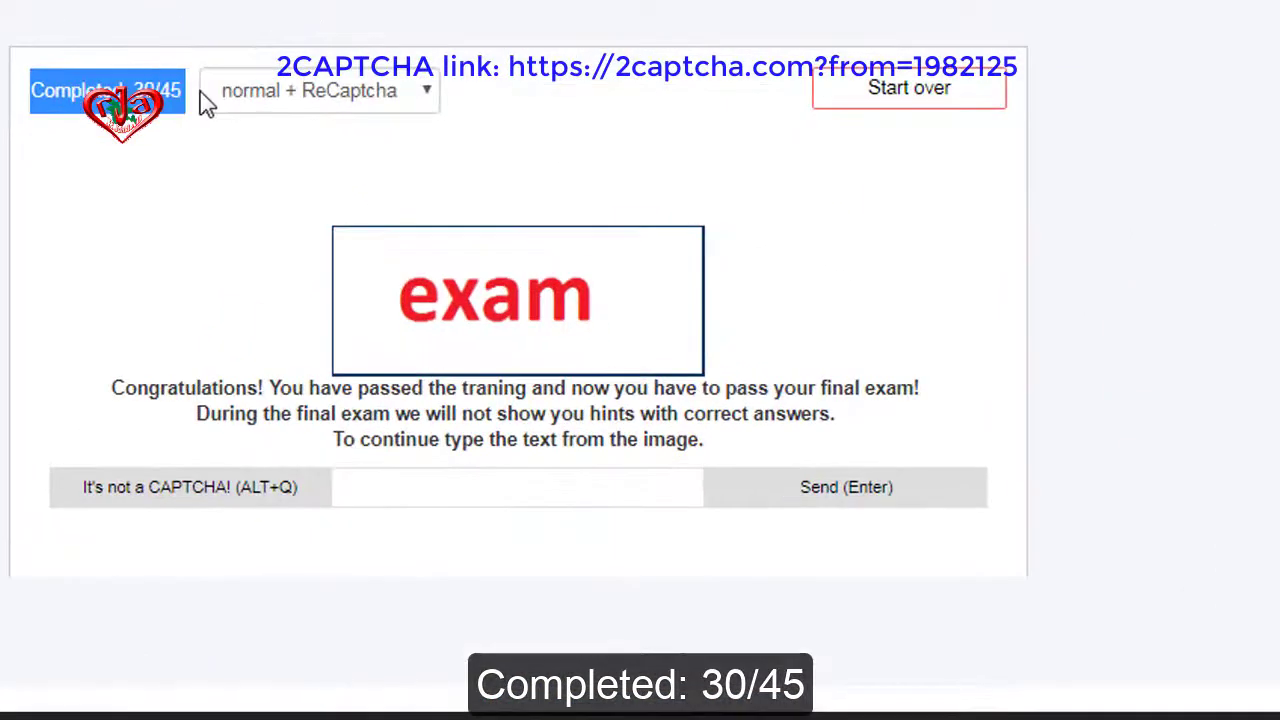
pyautogui.click(445, 492)
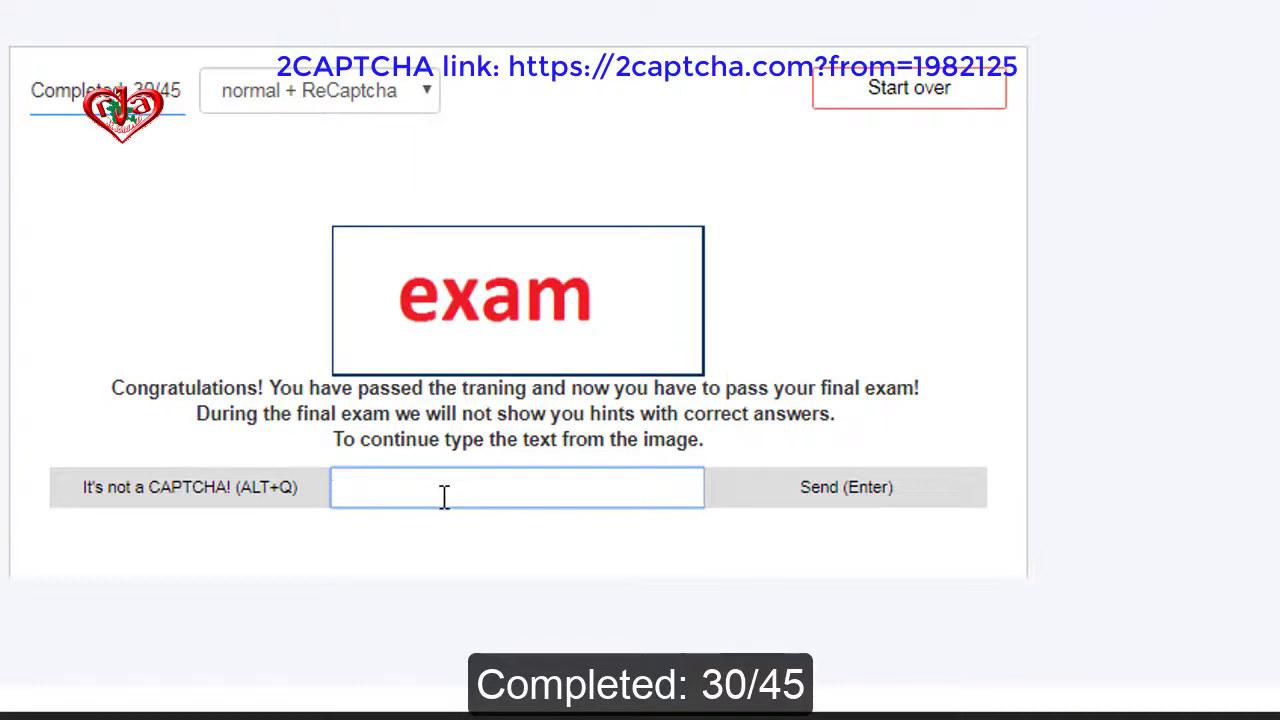
pyautogui.write('exam')
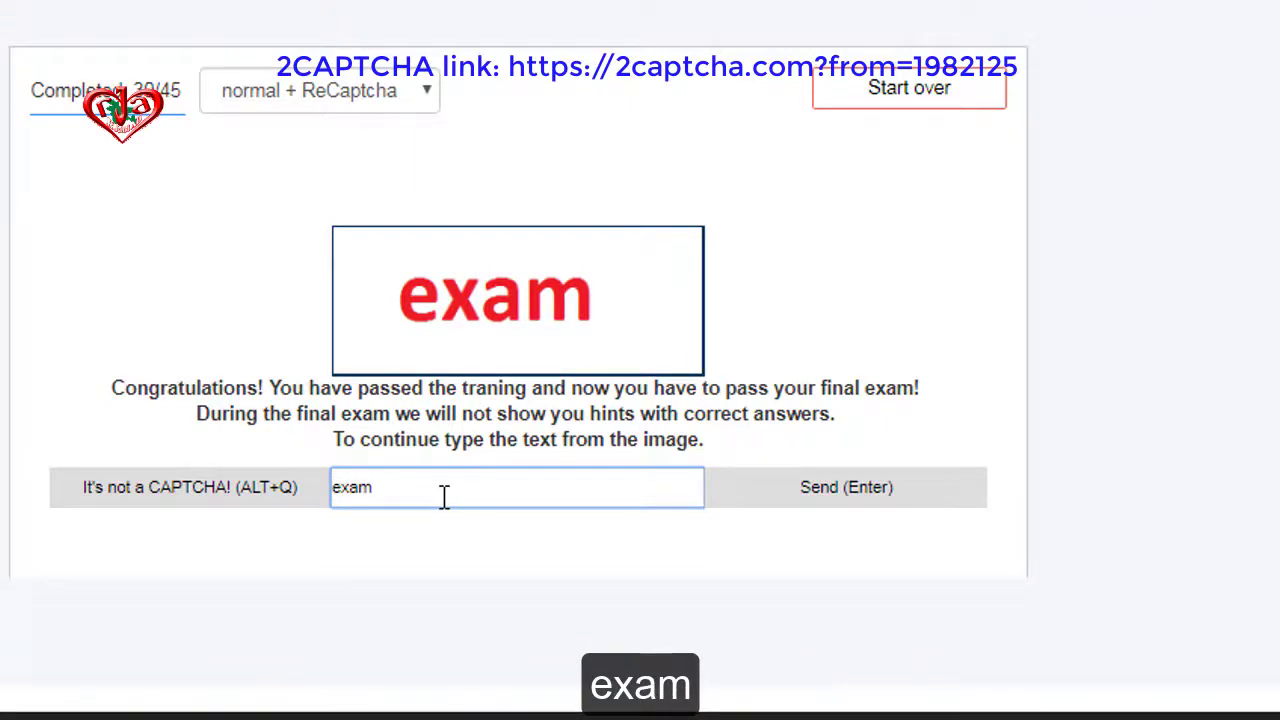
pyautogui.press('Return')
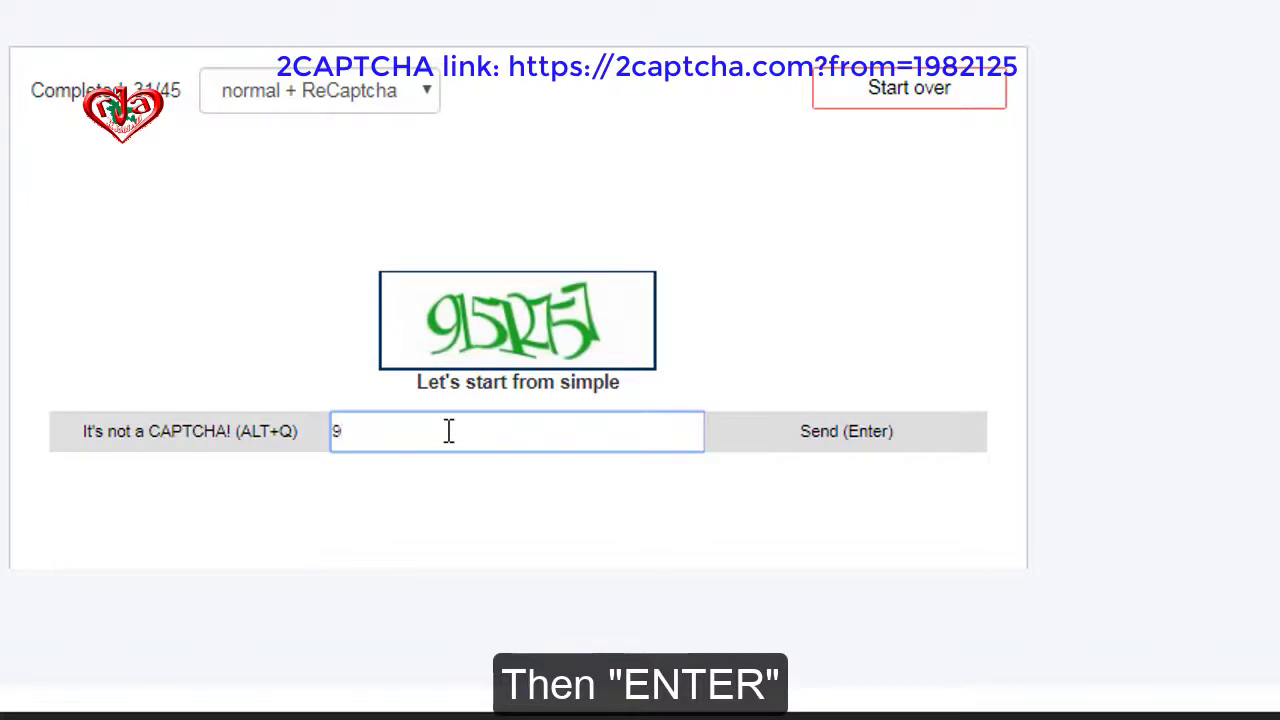
# Answer the number captcha with 91512757, then enter v8z4jr for the next one.
pyautogui.write('15128')
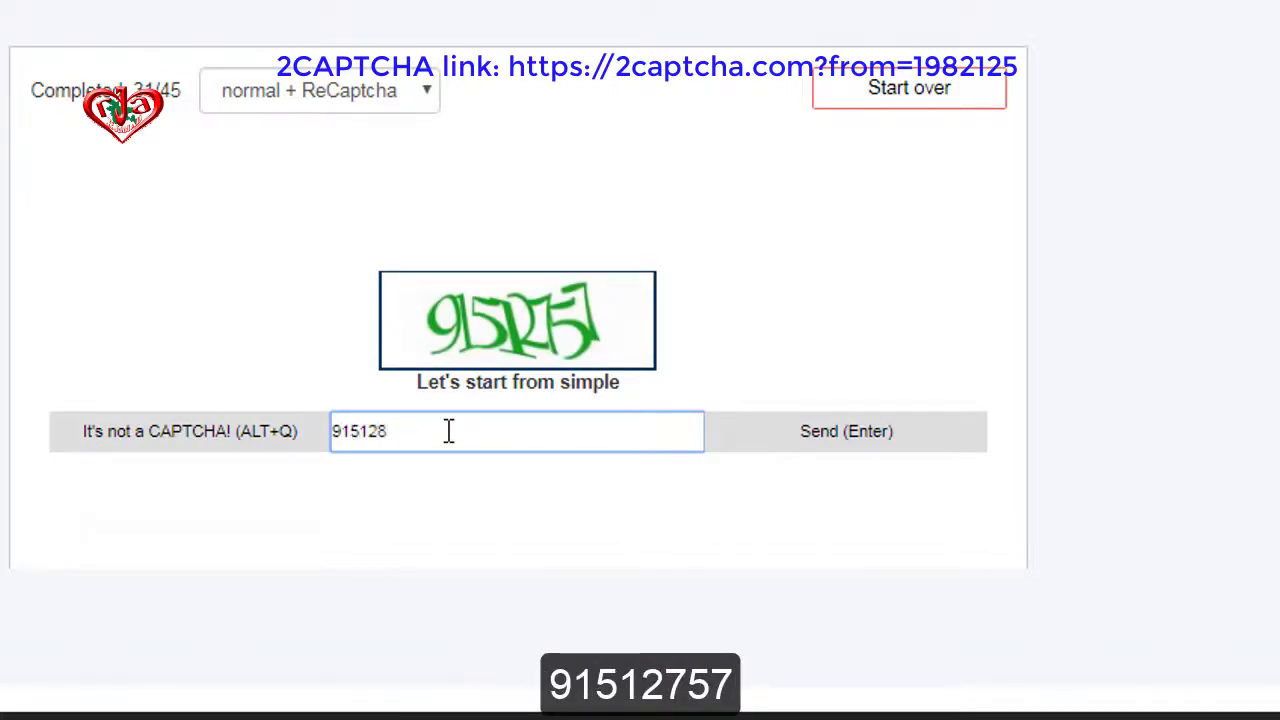
pyautogui.press('BackSpace')
pyautogui.write('757')
pyautogui.press('Return')
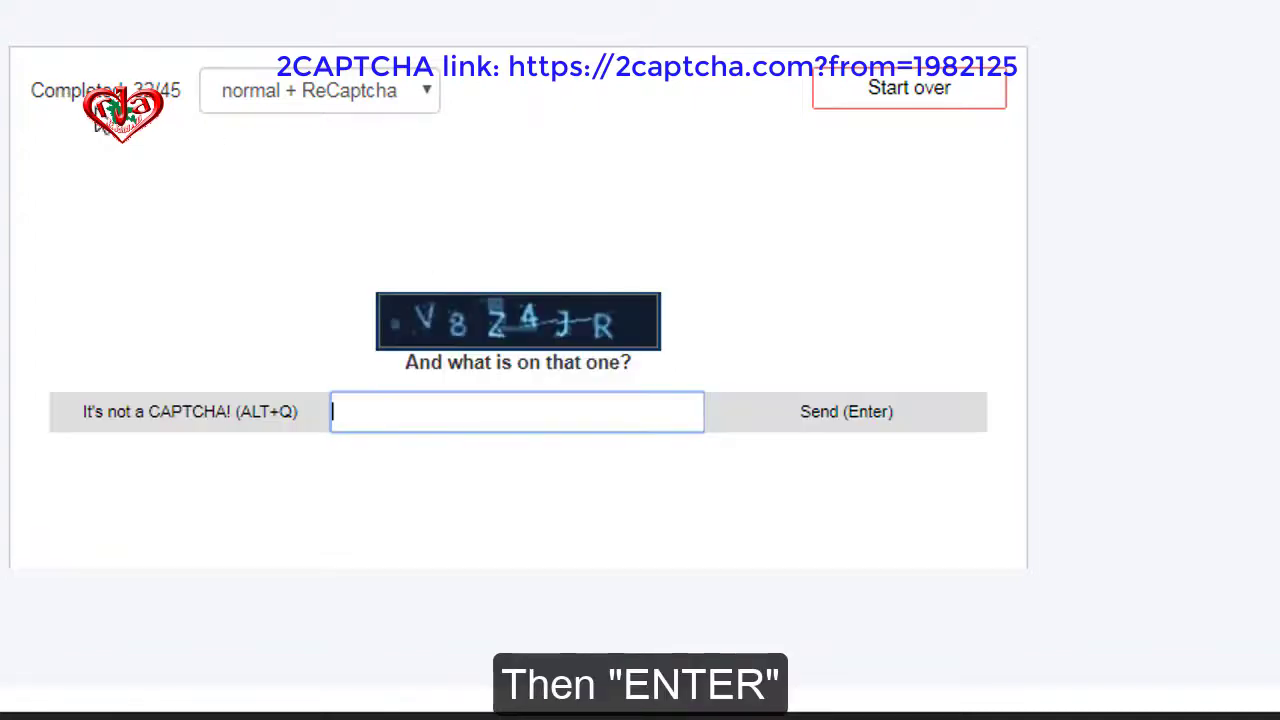
pyautogui.click(495, 410)
pyautogui.write('v8z')
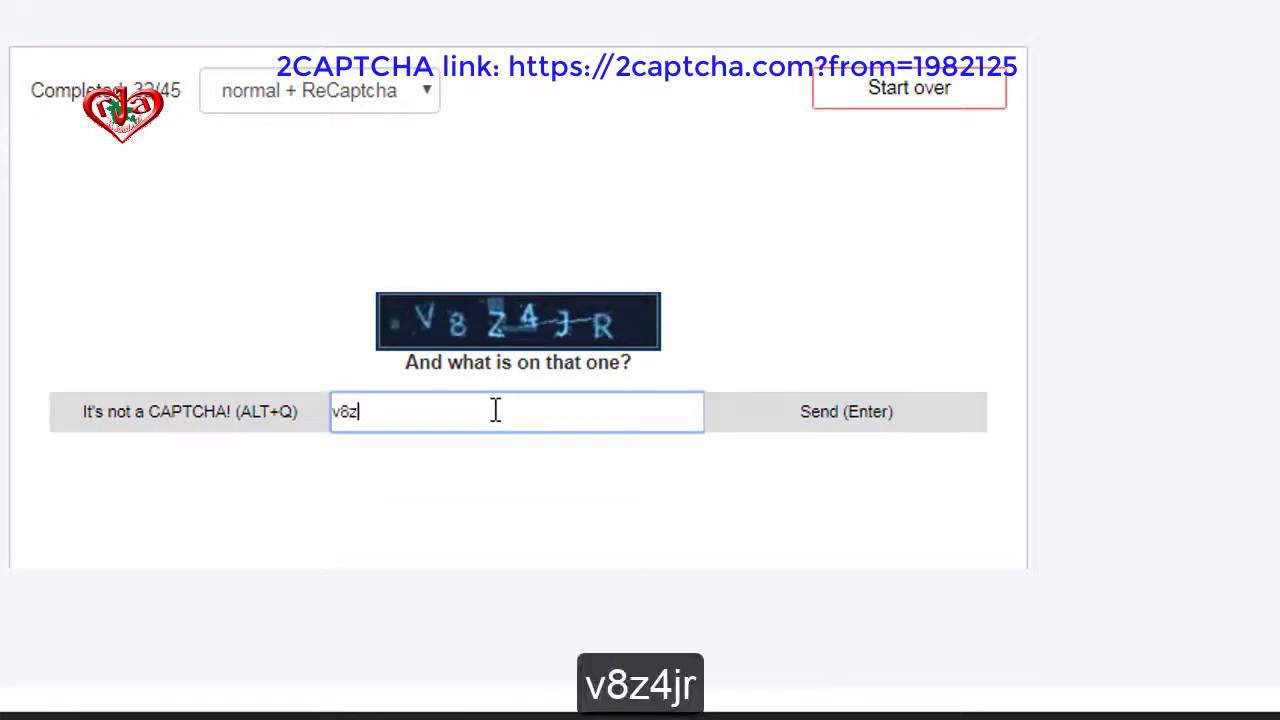
pyautogui.write('4jr')
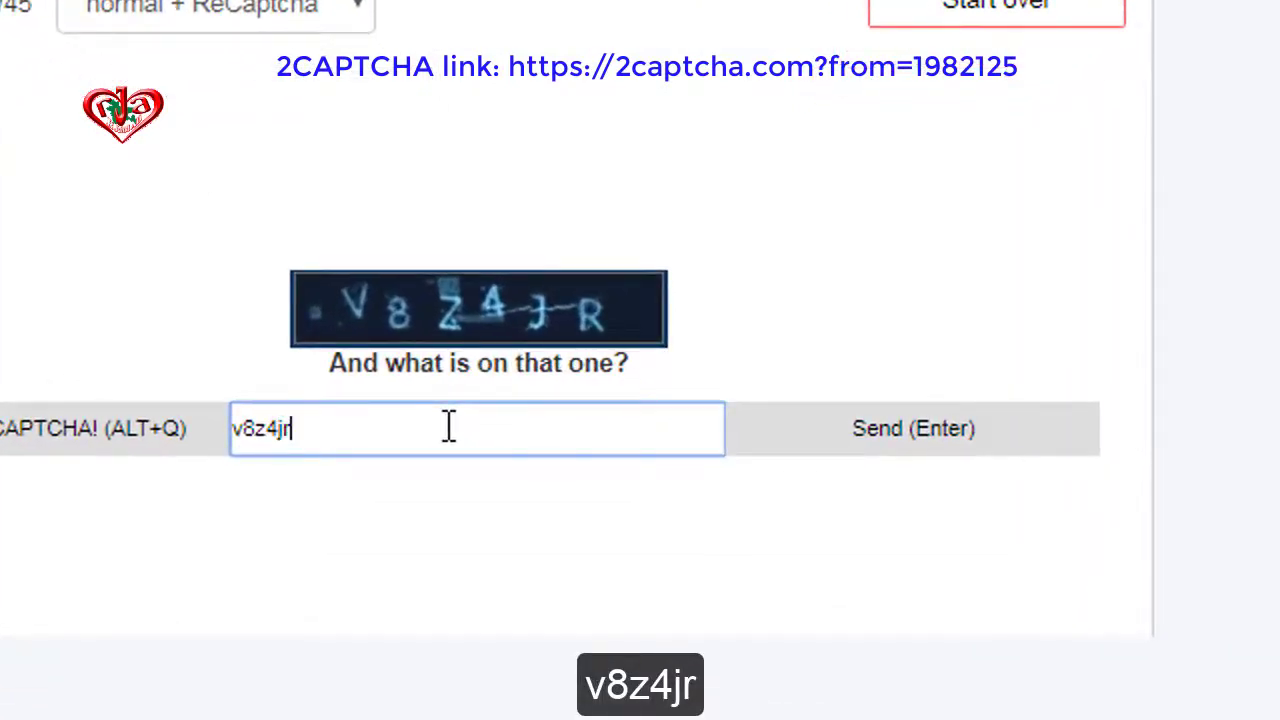
# Submit v8z4jr, then answer the following captcha with yxzfmnf4.
pyautogui.press('Return')
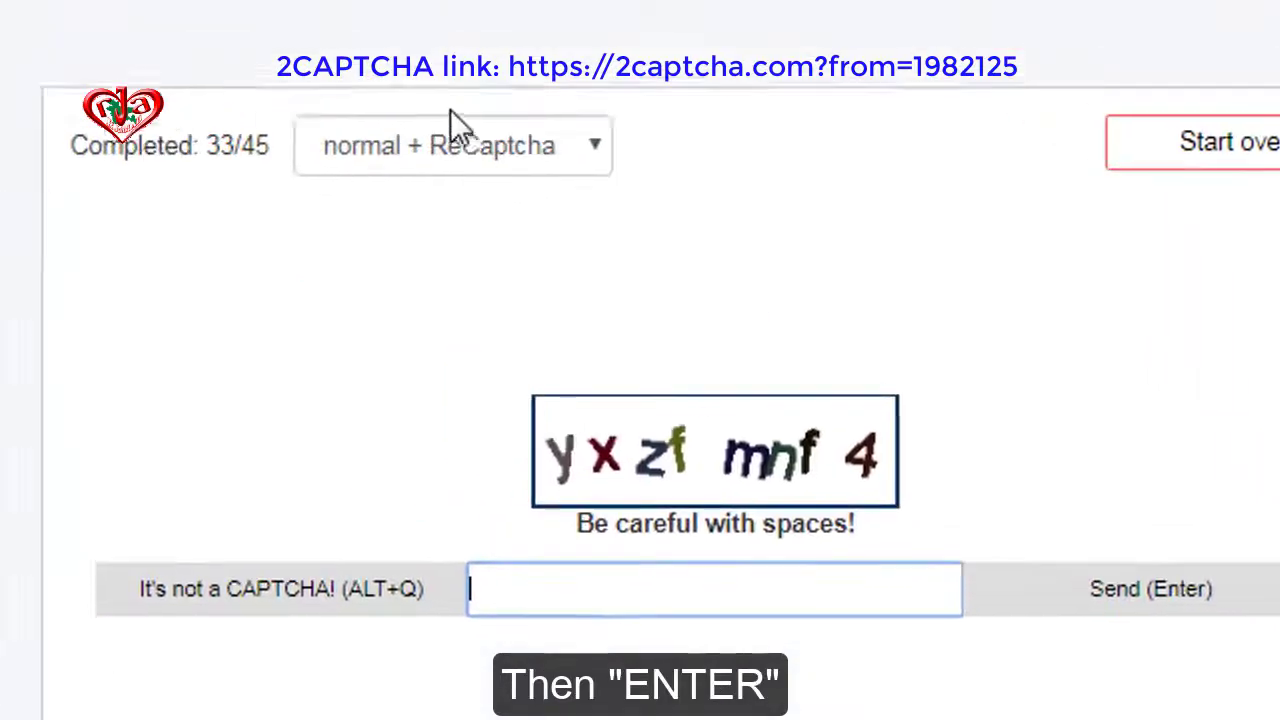
pyautogui.moveTo(294, 197); pyautogui.dragTo(322, 197)
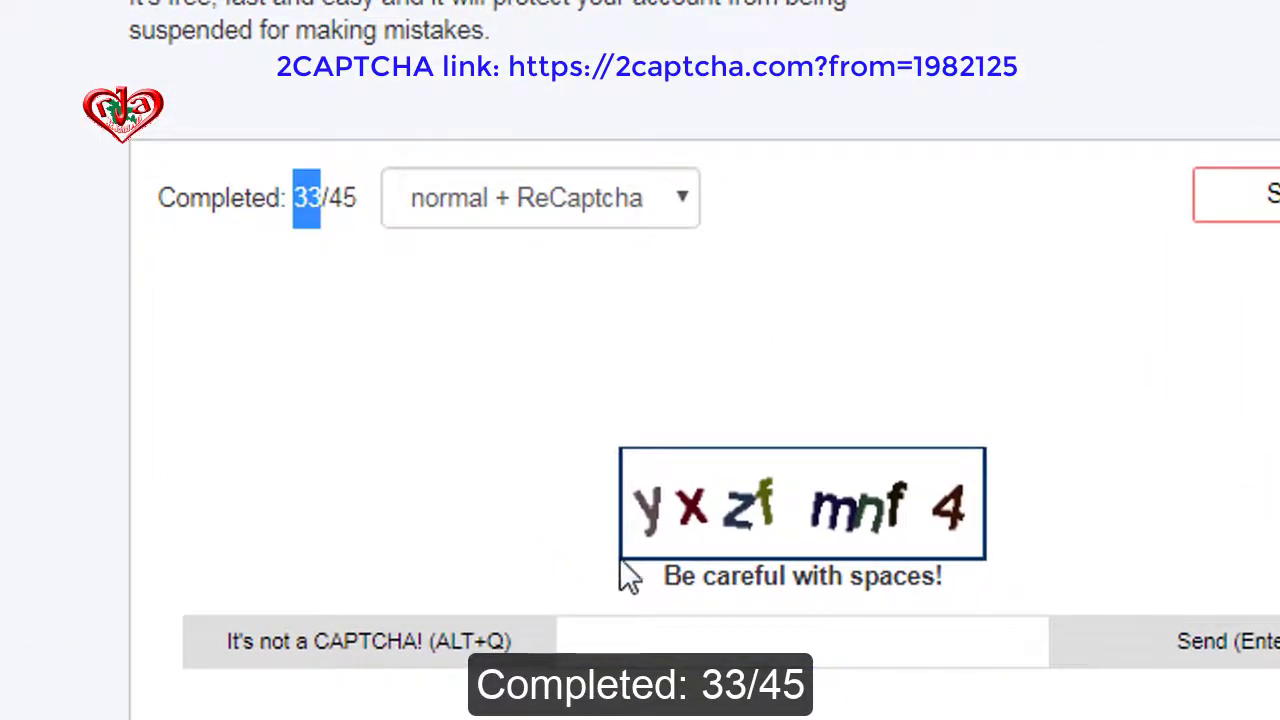
pyautogui.click(703, 645)
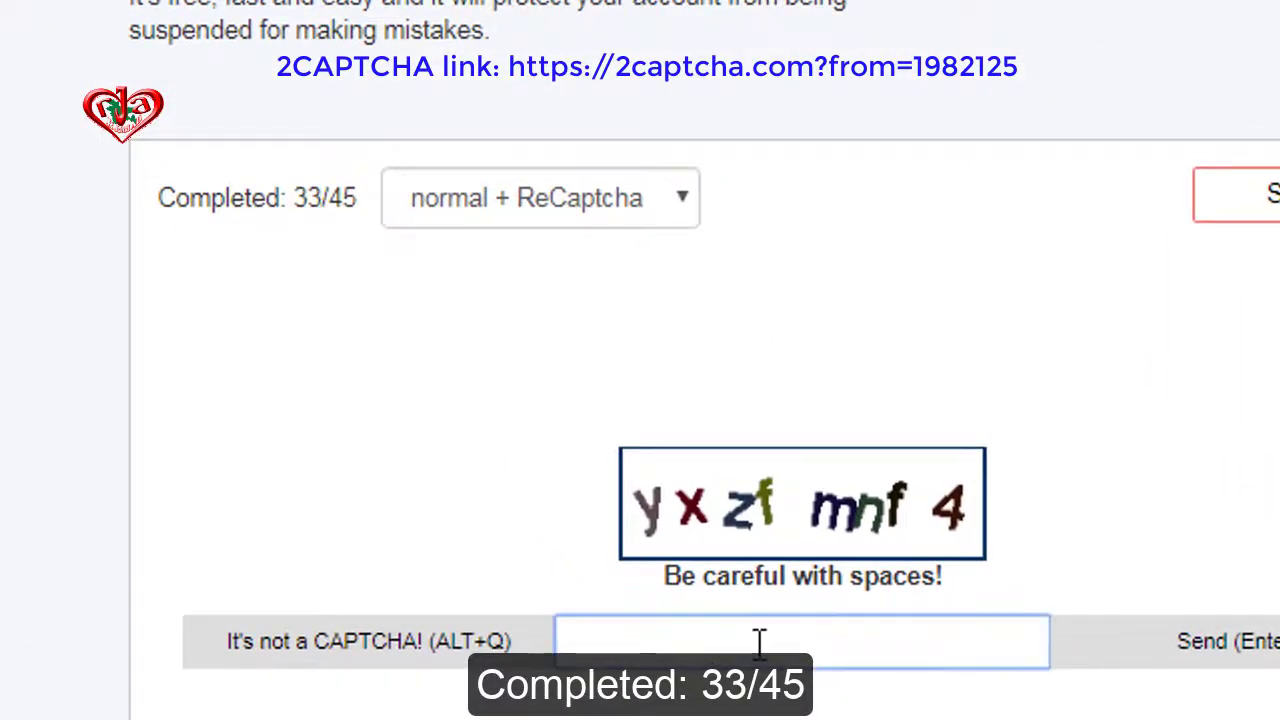
pyautogui.write('yxzf')
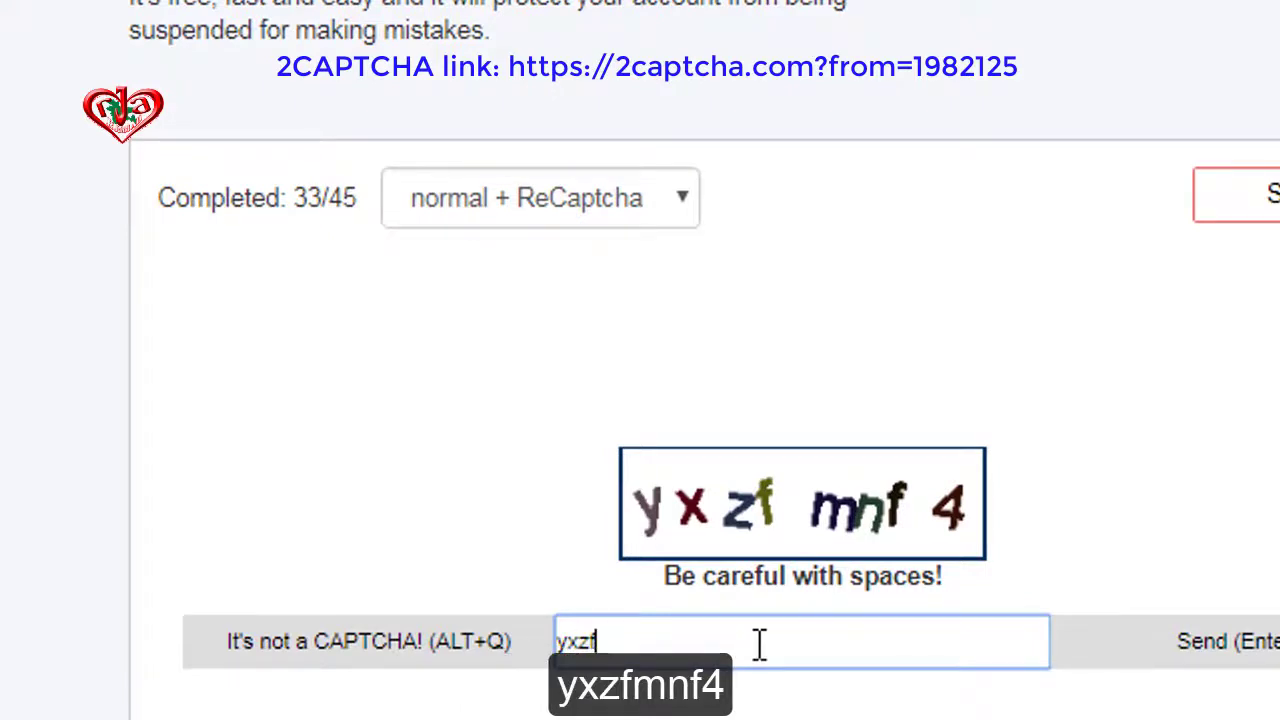
pyautogui.write('mn')
pyautogui.press('BackSpace')
pyautogui.write('nf4')
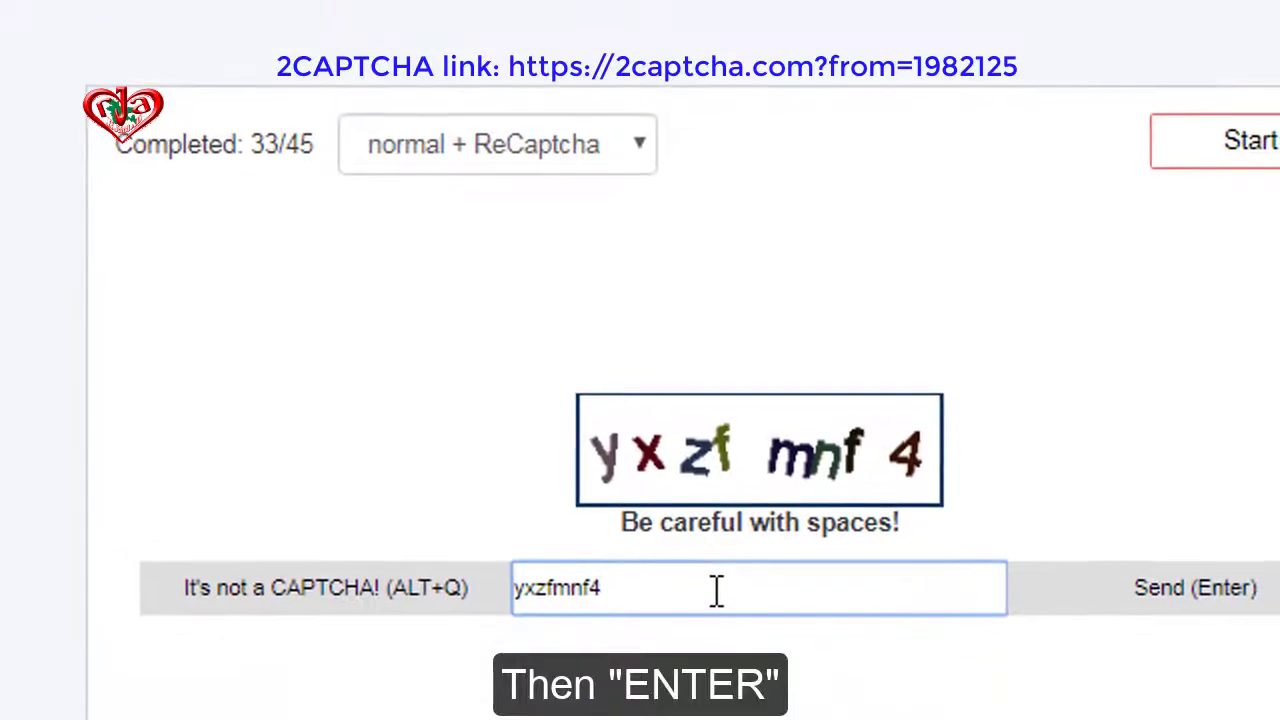
pyautogui.press('Return')
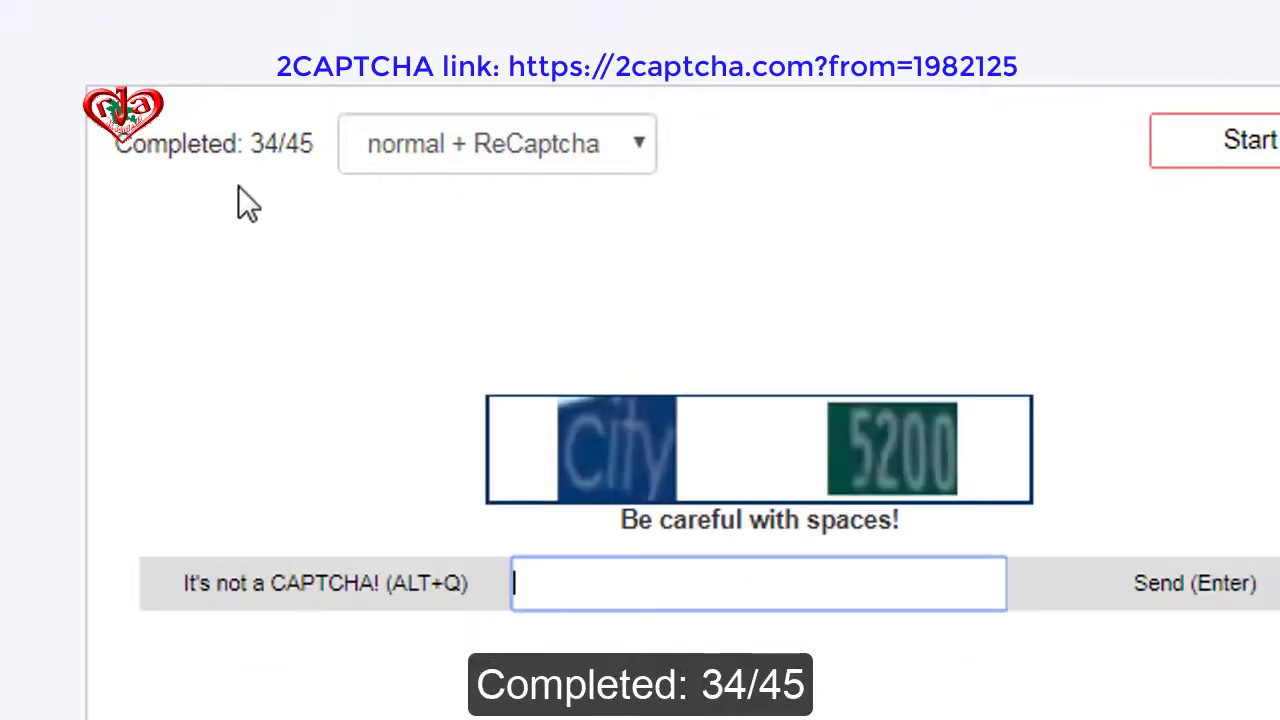
# Answer the City 5200 captcha as 'city 5200', keeping the space.
pyautogui.moveTo(257, 140); pyautogui.dragTo(279, 140)
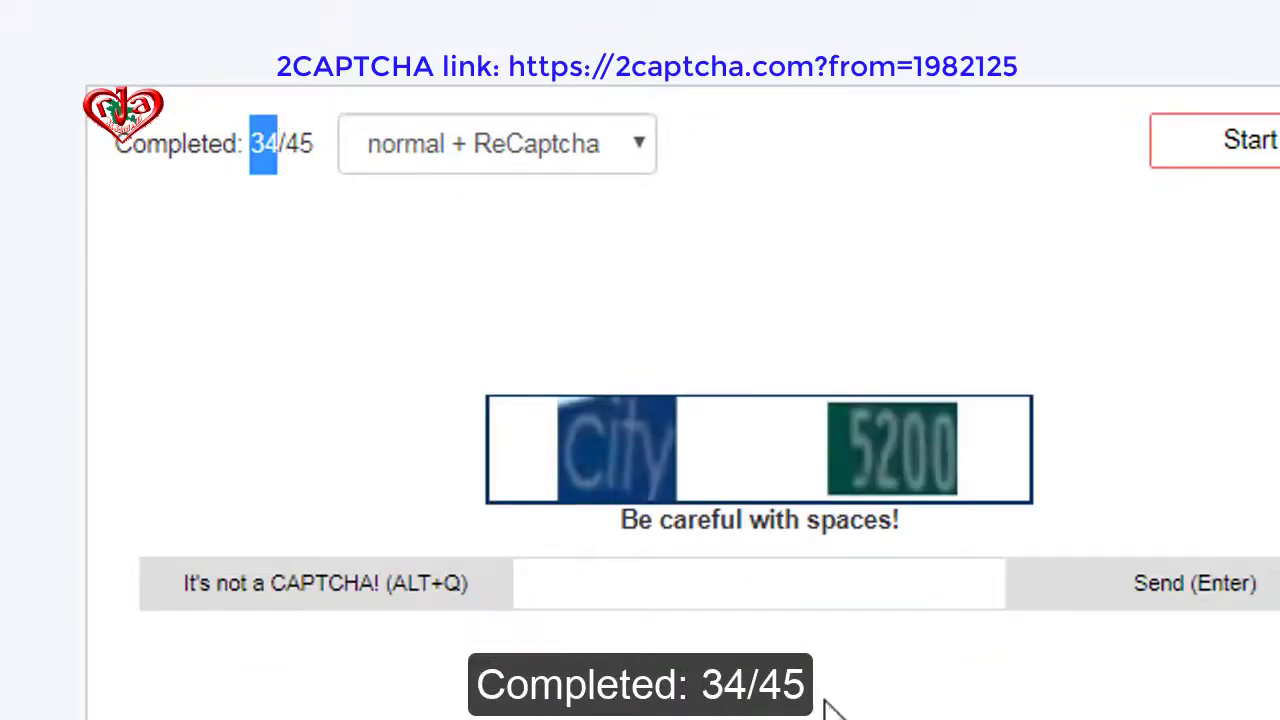
pyautogui.click(714, 586)
pyautogui.write('cit')
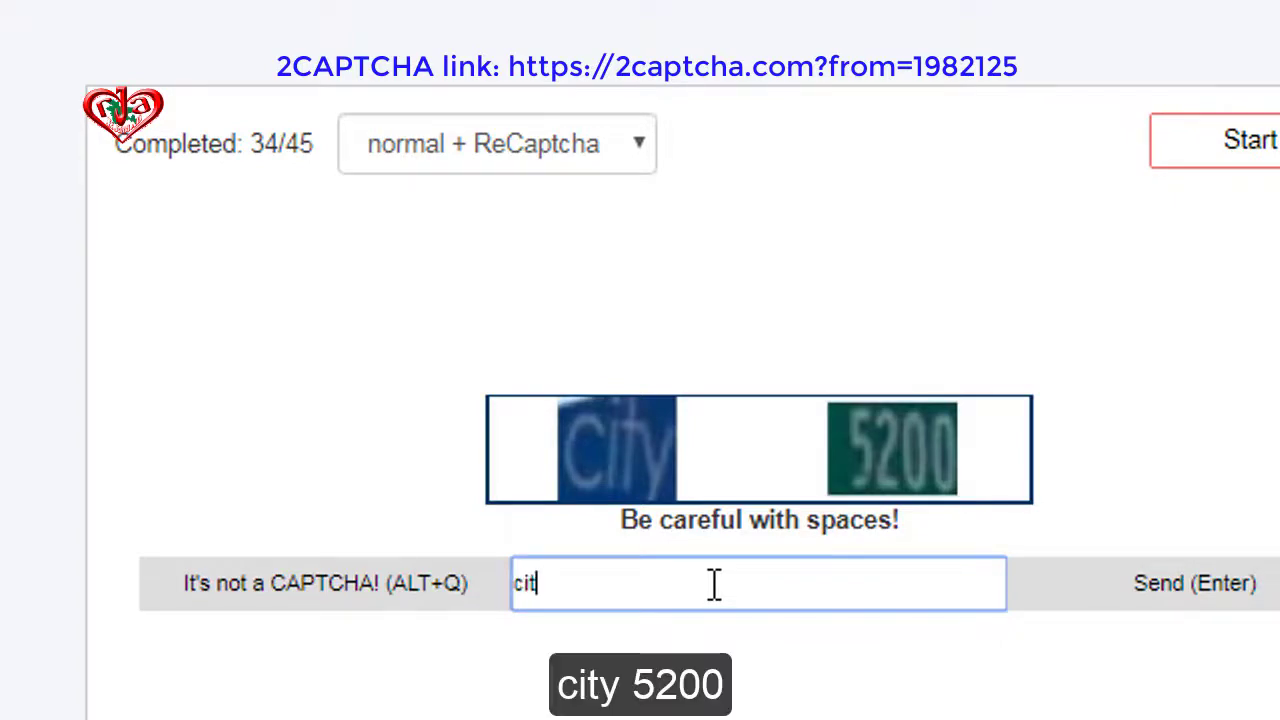
pyautogui.write('y')
pyautogui.write('4')
pyautogui.write('200')
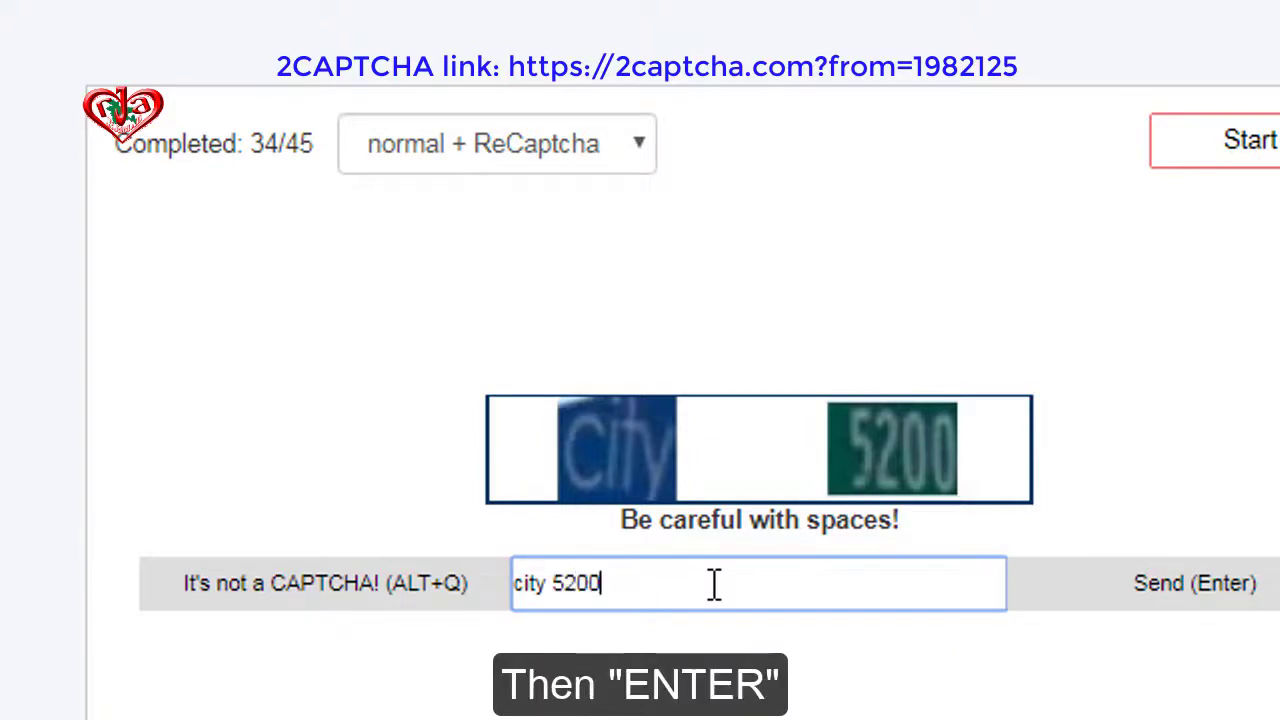
pyautogui.press('Return')
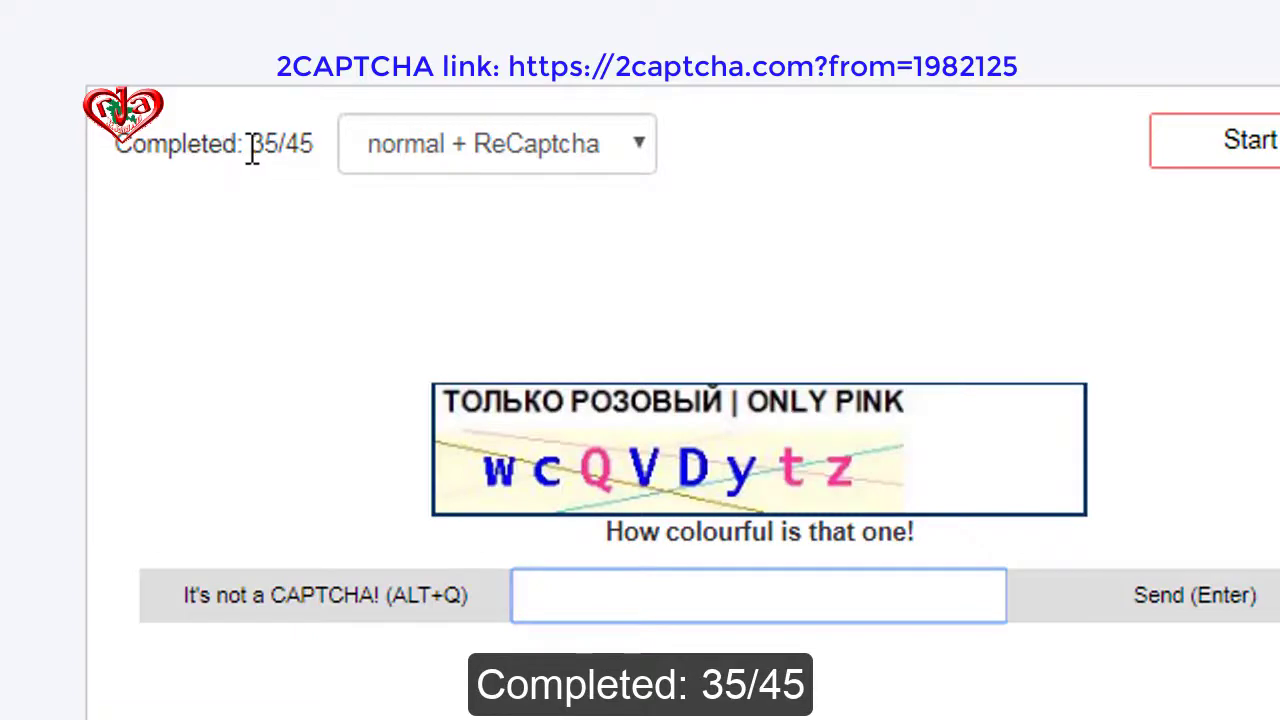
# Submit 'wcvdy' for the pink-only captcha, then replace the rejected answer with 'qtz'.
pyautogui.moveTo(251, 149); pyautogui.dragTo(277, 145)
pyautogui.click(634, 591)
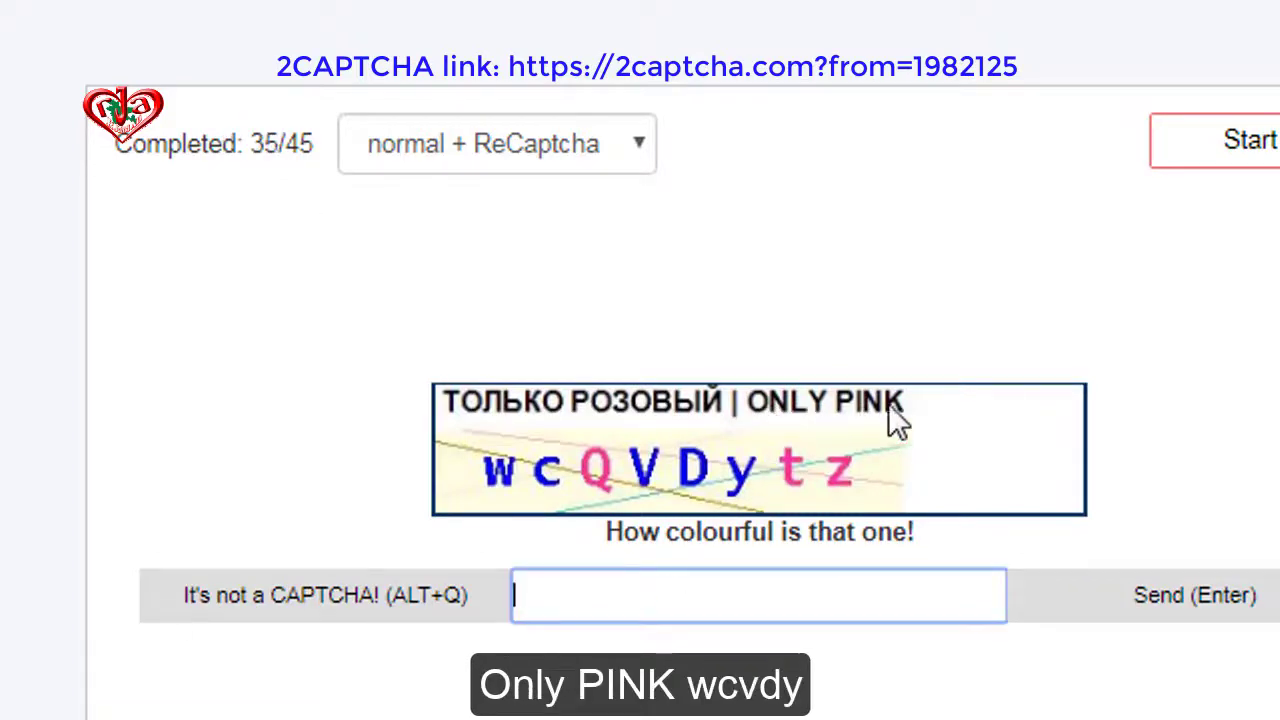
pyautogui.write('wc')
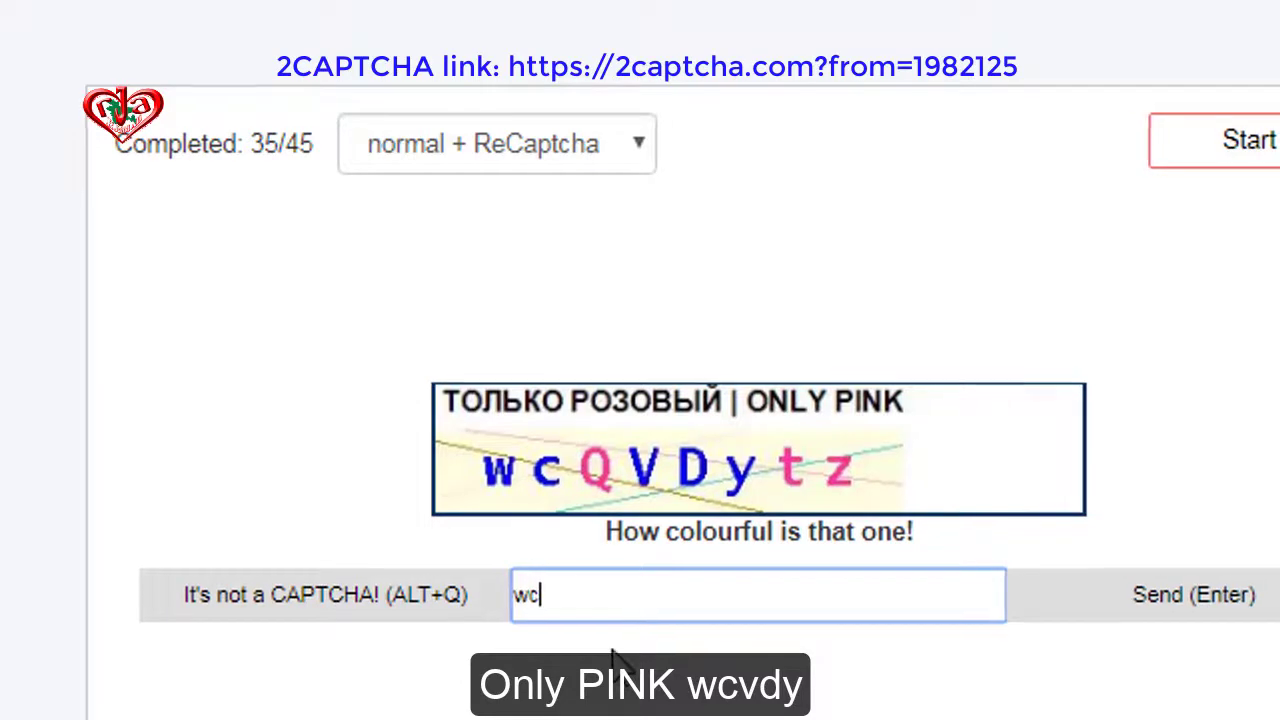
pyautogui.write('vdy')
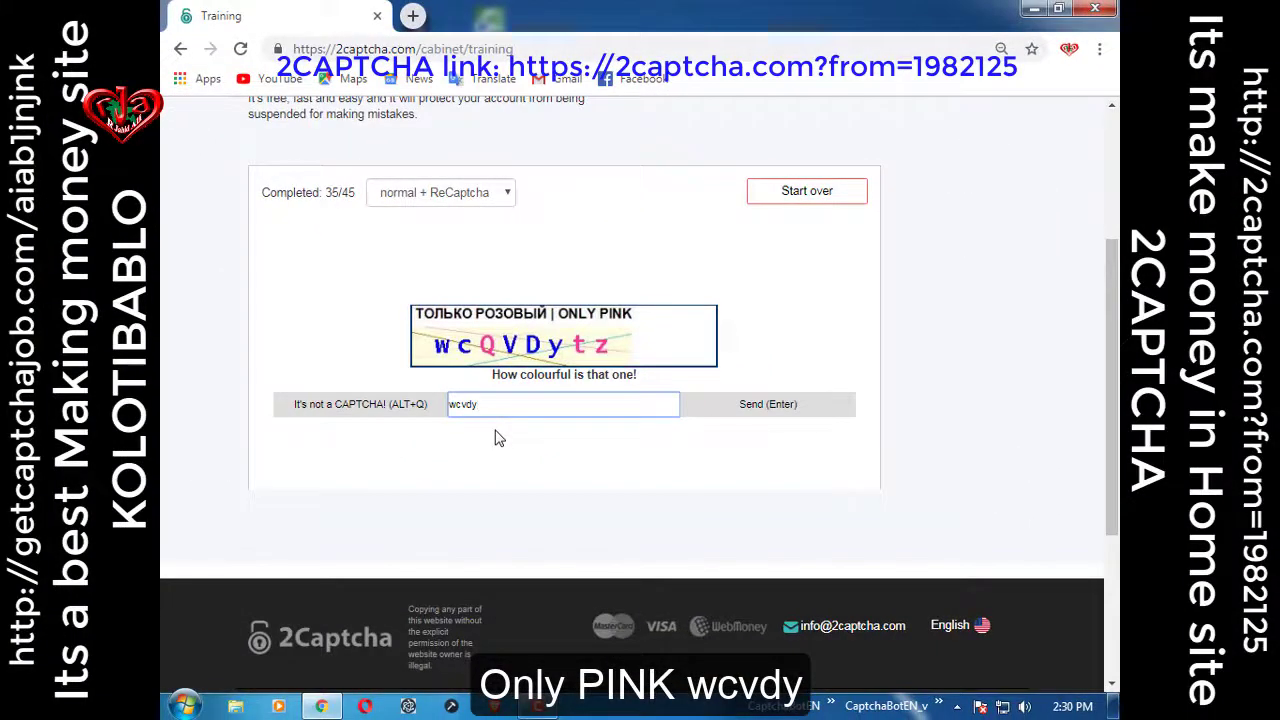
pyautogui.press('Return')
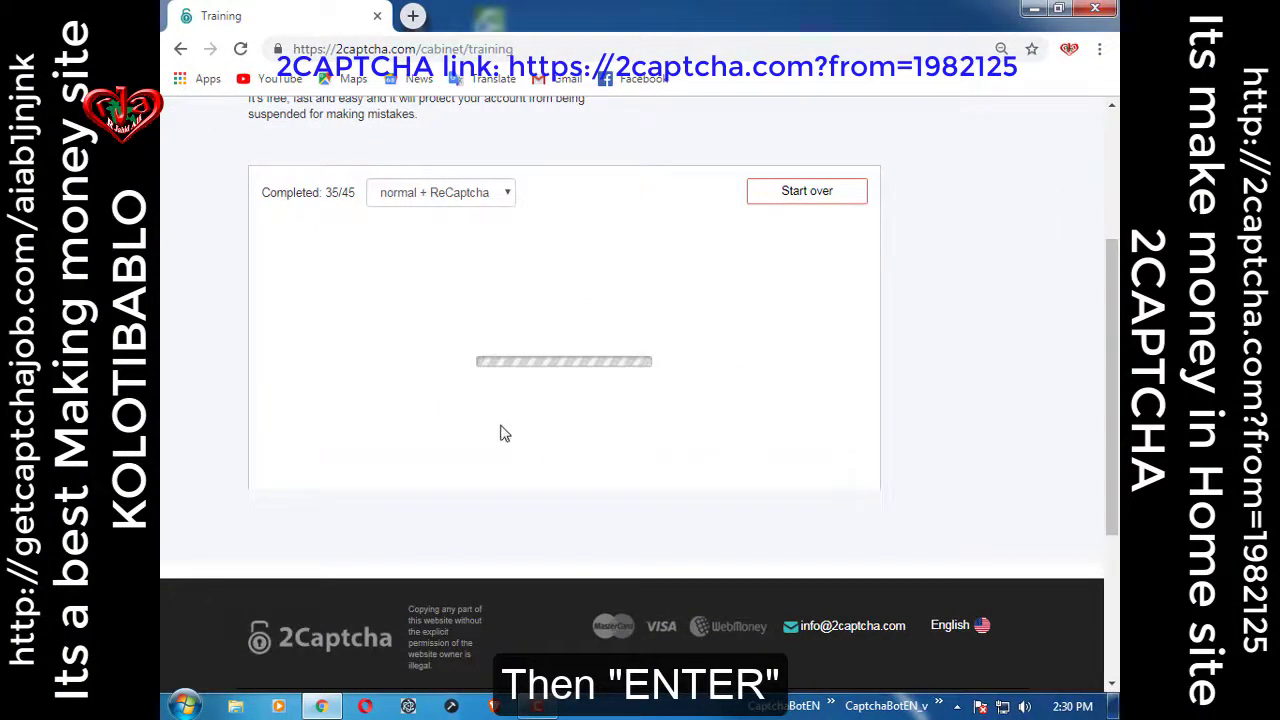
pyautogui.moveTo(495, 422); pyautogui.dragTo(412, 437)
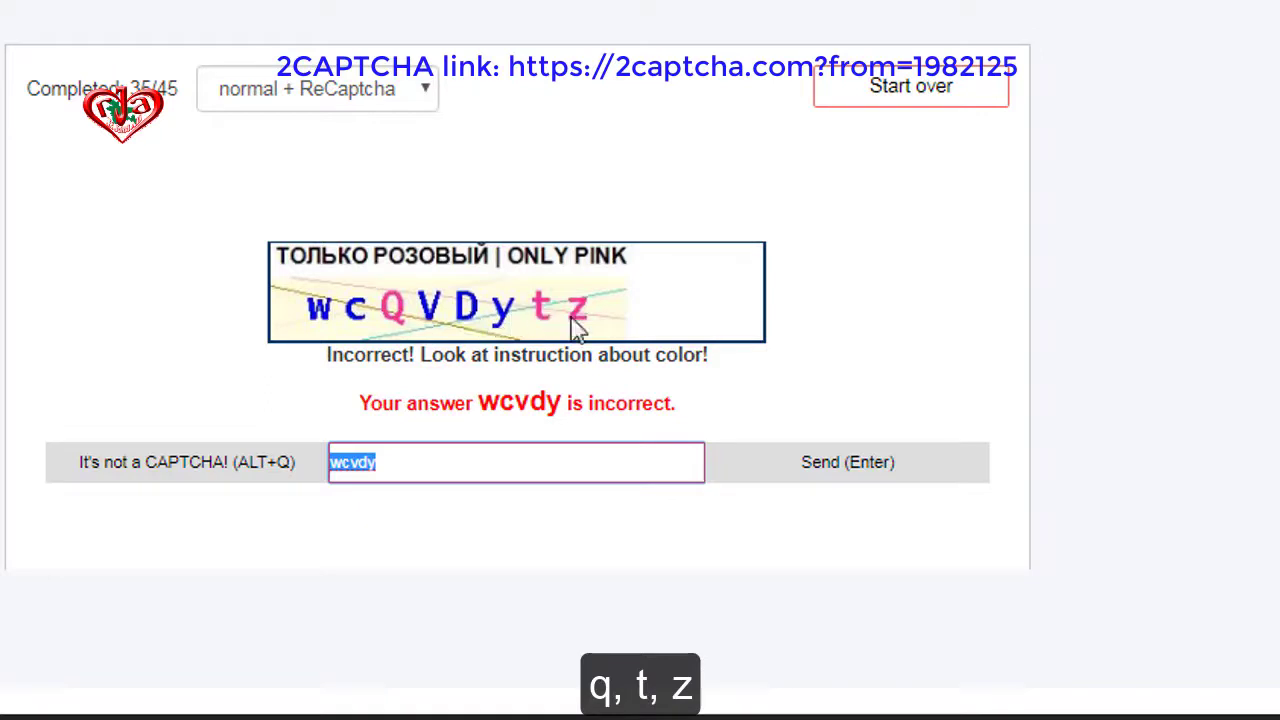
pyautogui.write('qtz')
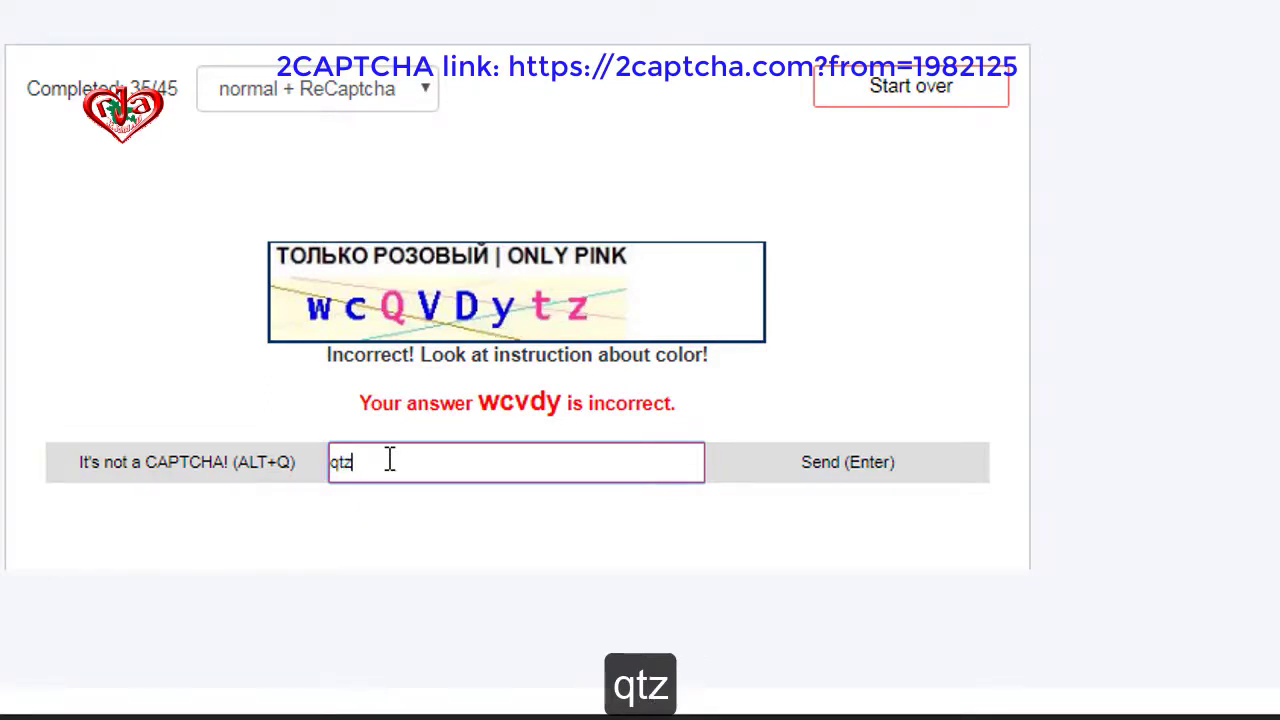
# Submit 'qtz' for the pink-only captcha and 'qttbq' for the underlined-only captcha.
pyautogui.press('Return')
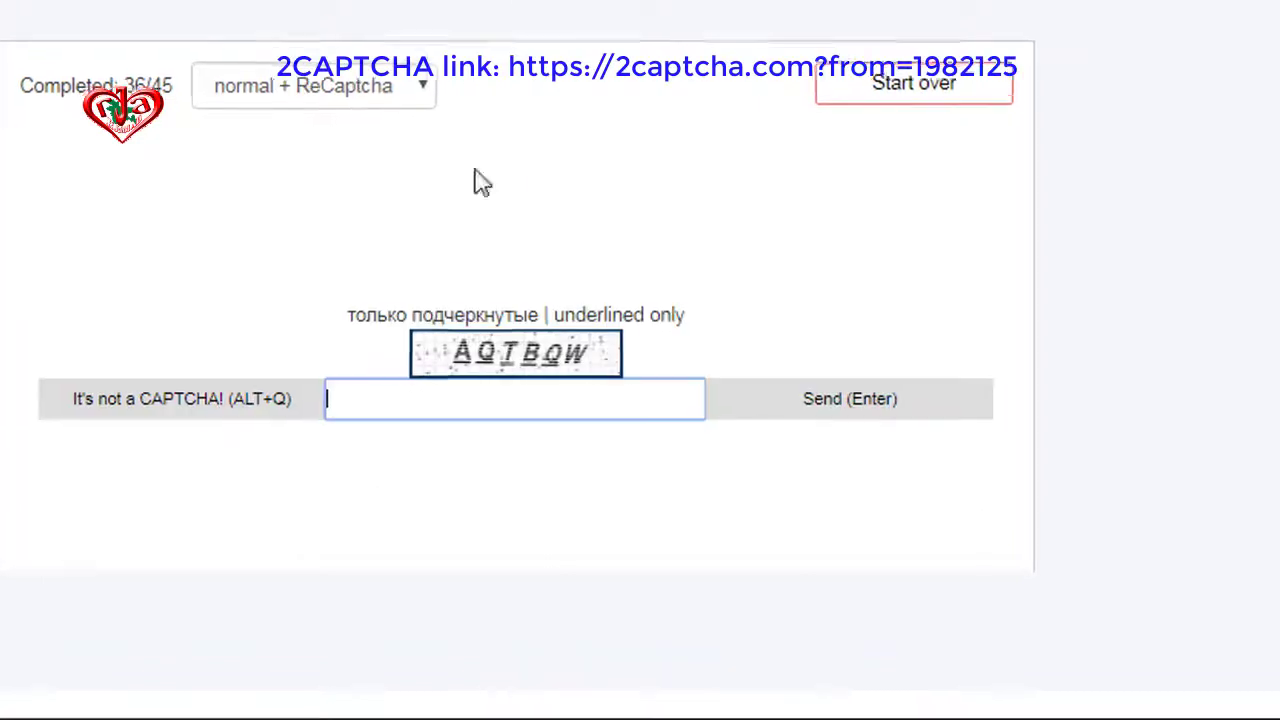
pyautogui.moveTo(251, 232); pyautogui.dragTo(280, 238)
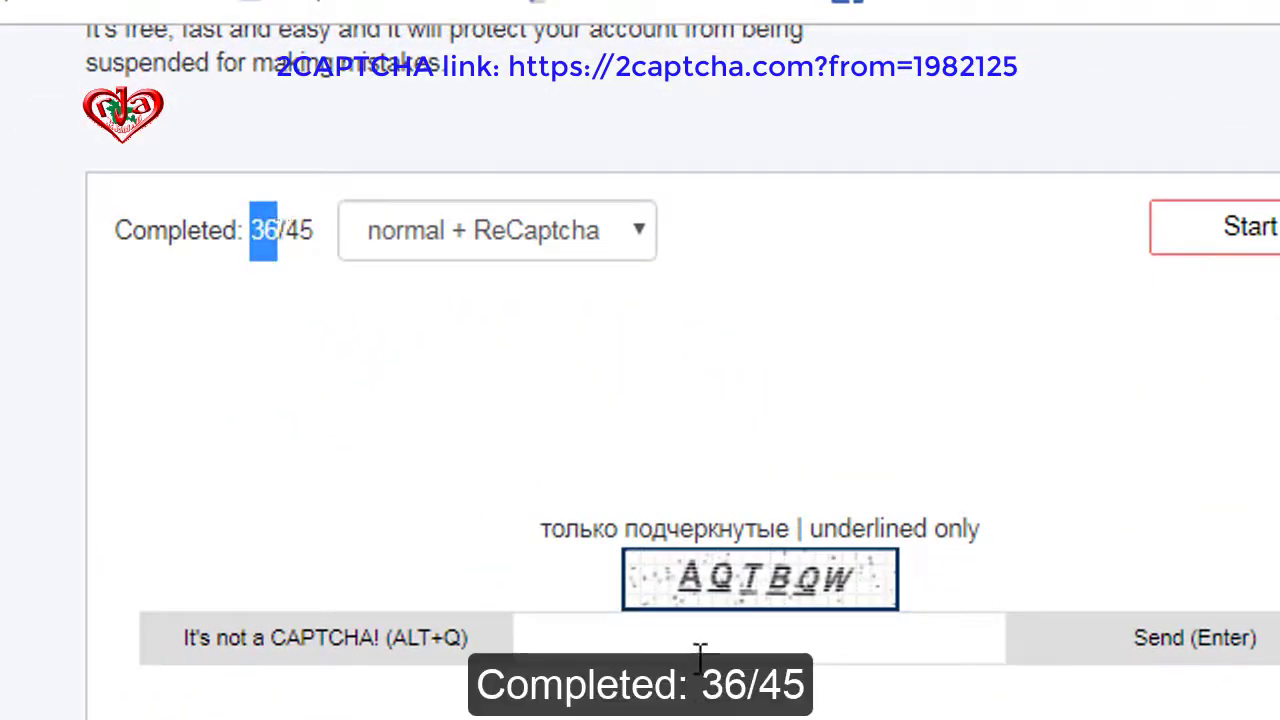
pyautogui.moveTo(810, 528)
pyautogui.mouseDown()
pyautogui.moveTo(978, 540)
pyautogui.moveTo(812, 535)
pyautogui.mouseUp()
pyautogui.click(662, 640)
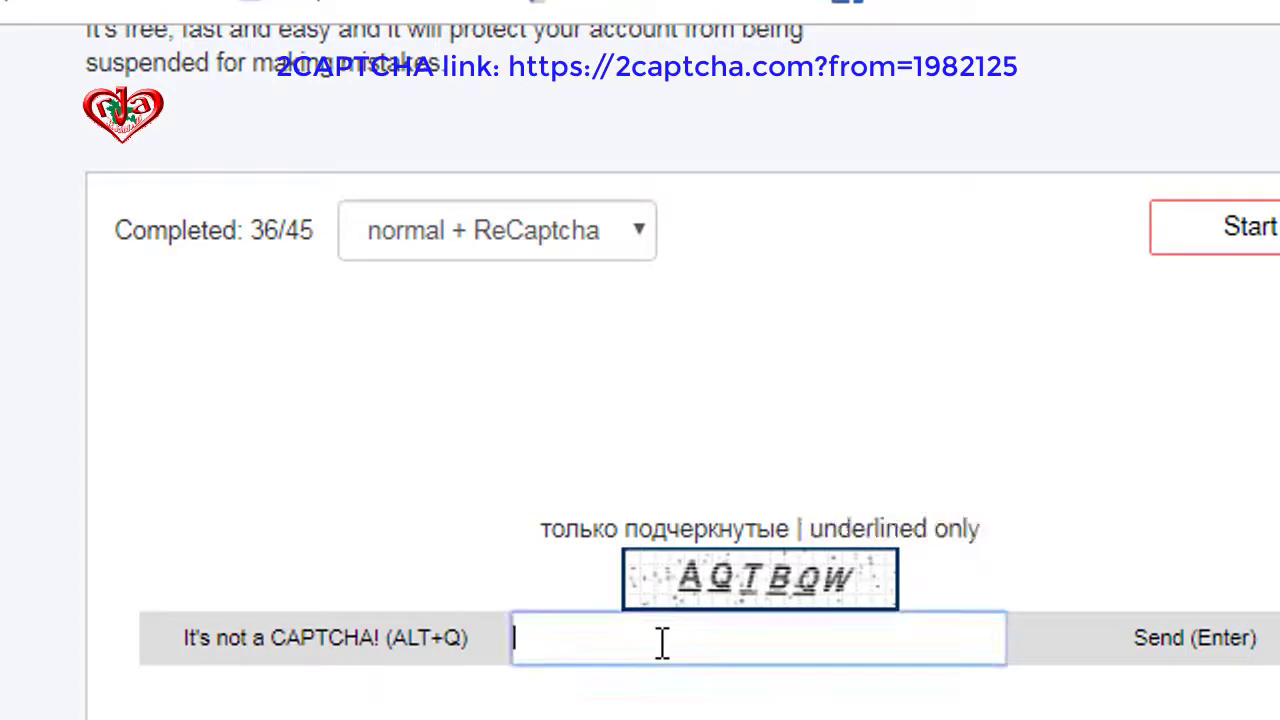
pyautogui.write('aqt')
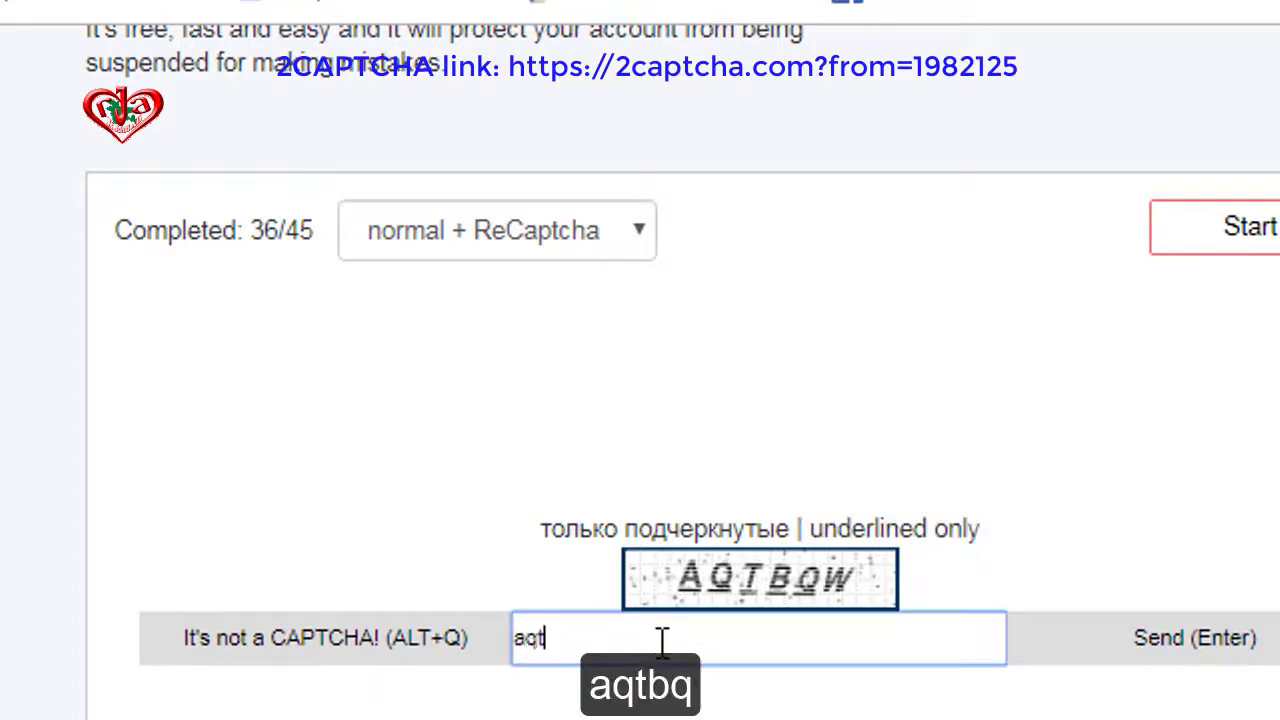
pyautogui.write('tb')
pyautogui.write('q')
pyautogui.press('Return')
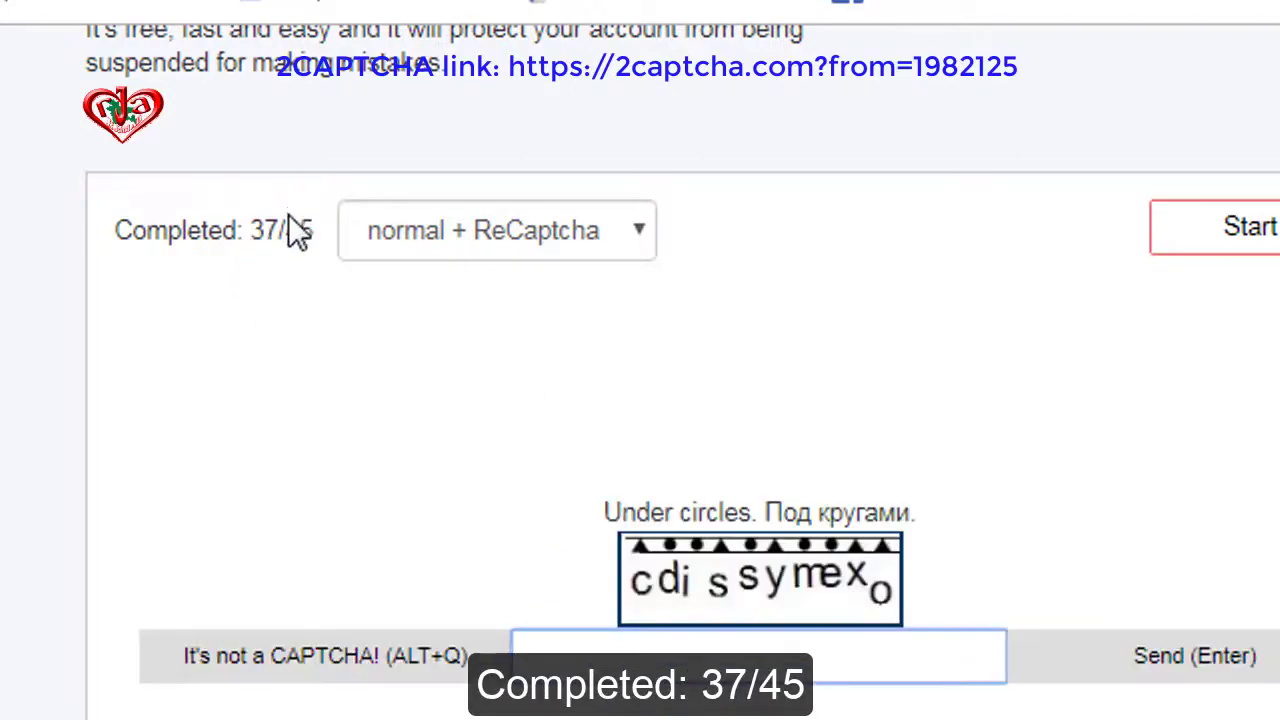
# Answer the under-circles captcha with 'disme' and the blue-only captcha with 'hnnxv'.
pyautogui.moveTo(606, 512); pyautogui.dragTo(752, 511)
pyautogui.click(665, 655)
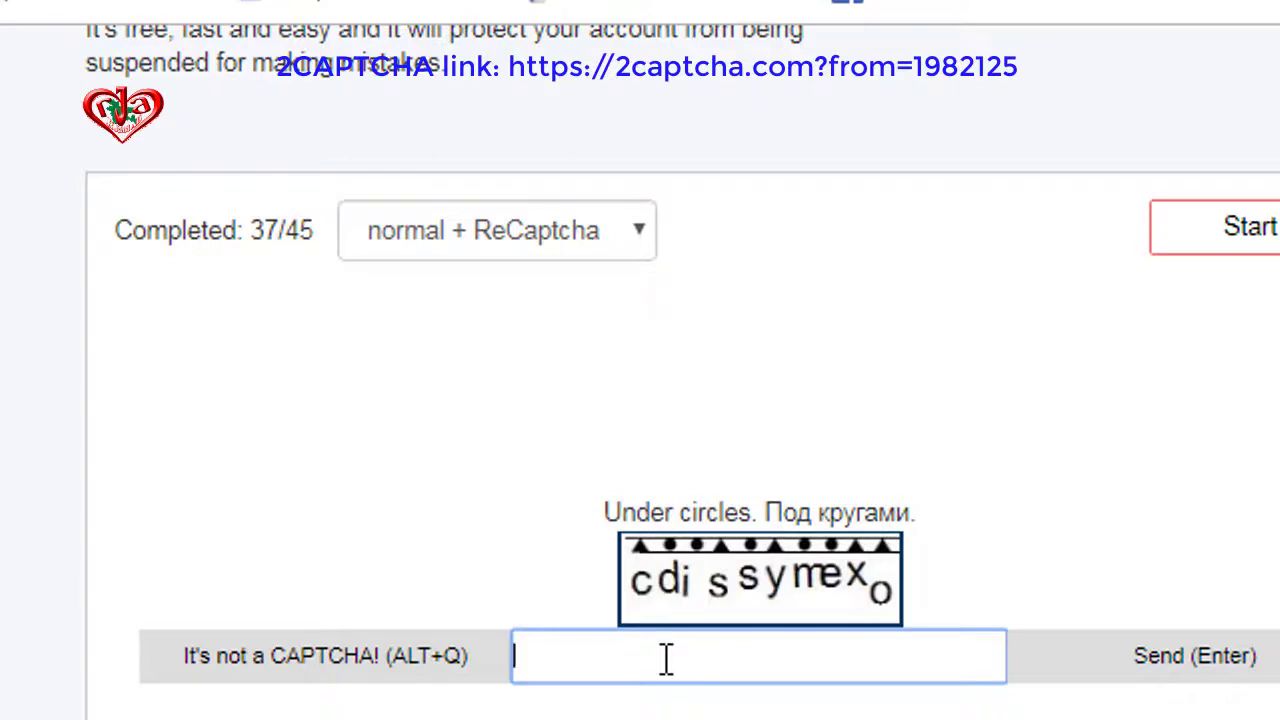
pyautogui.write('di')
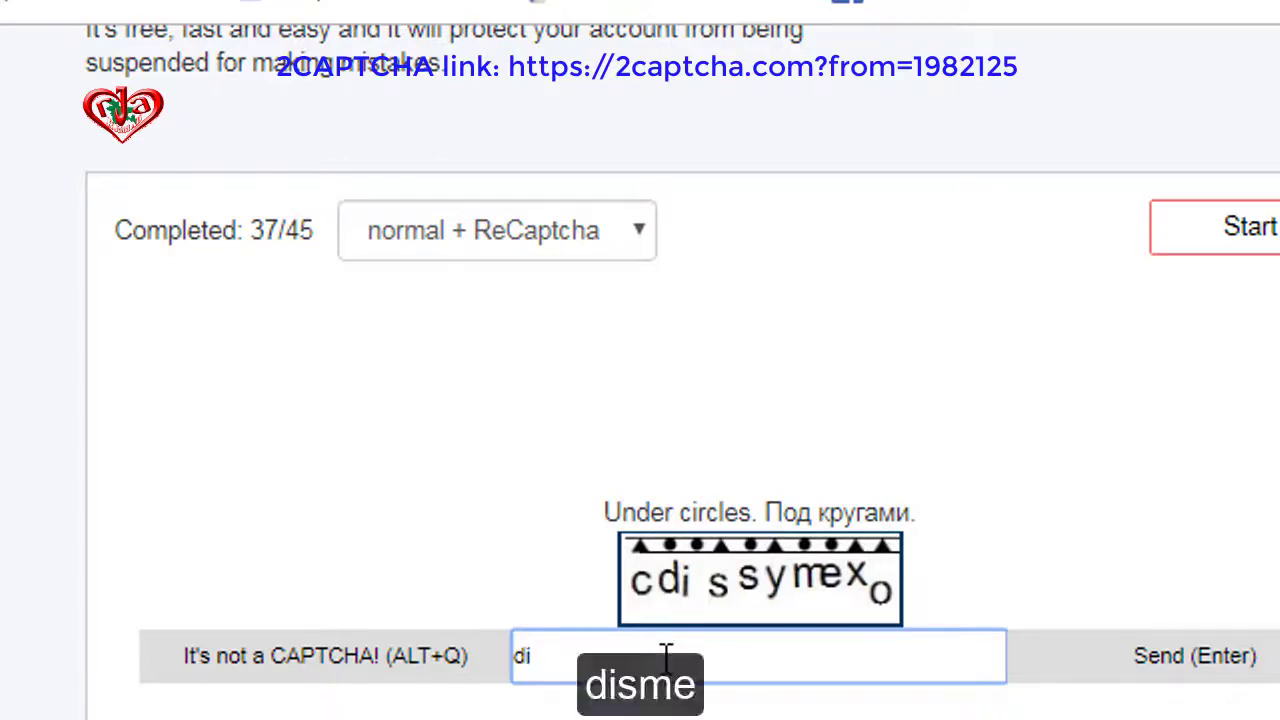
pyautogui.write('sme')
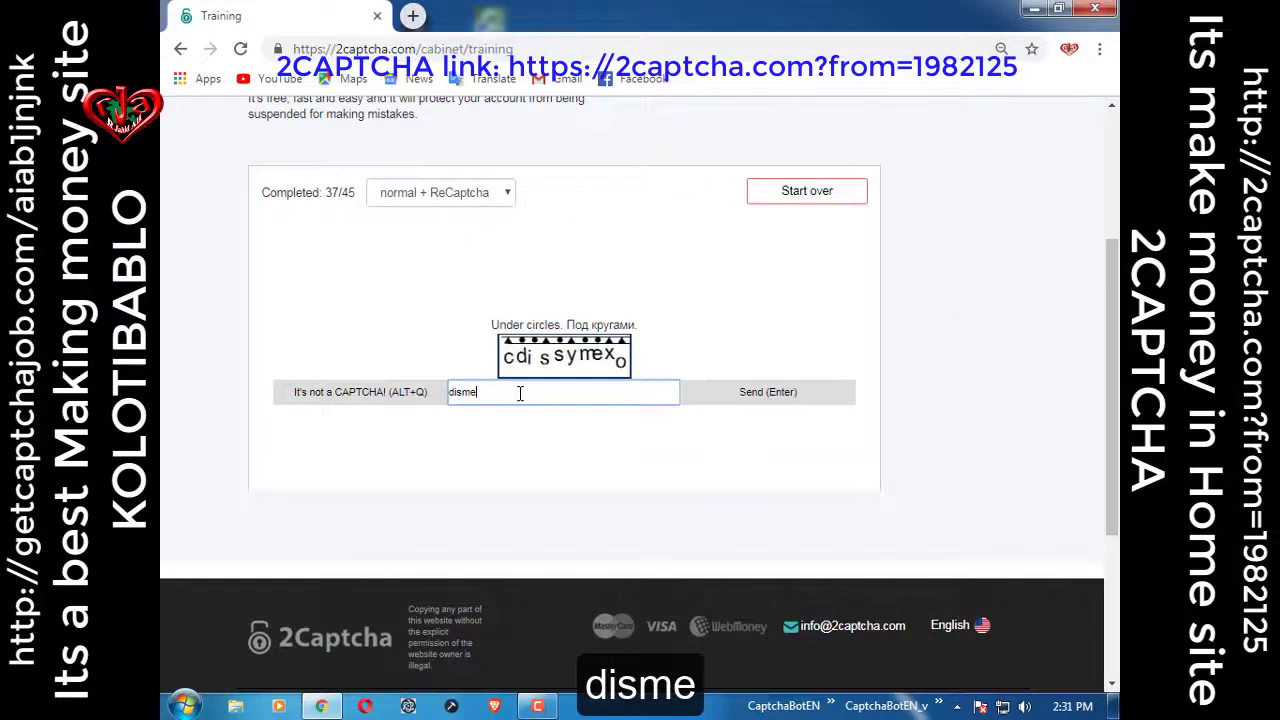
pyautogui.press('Return')
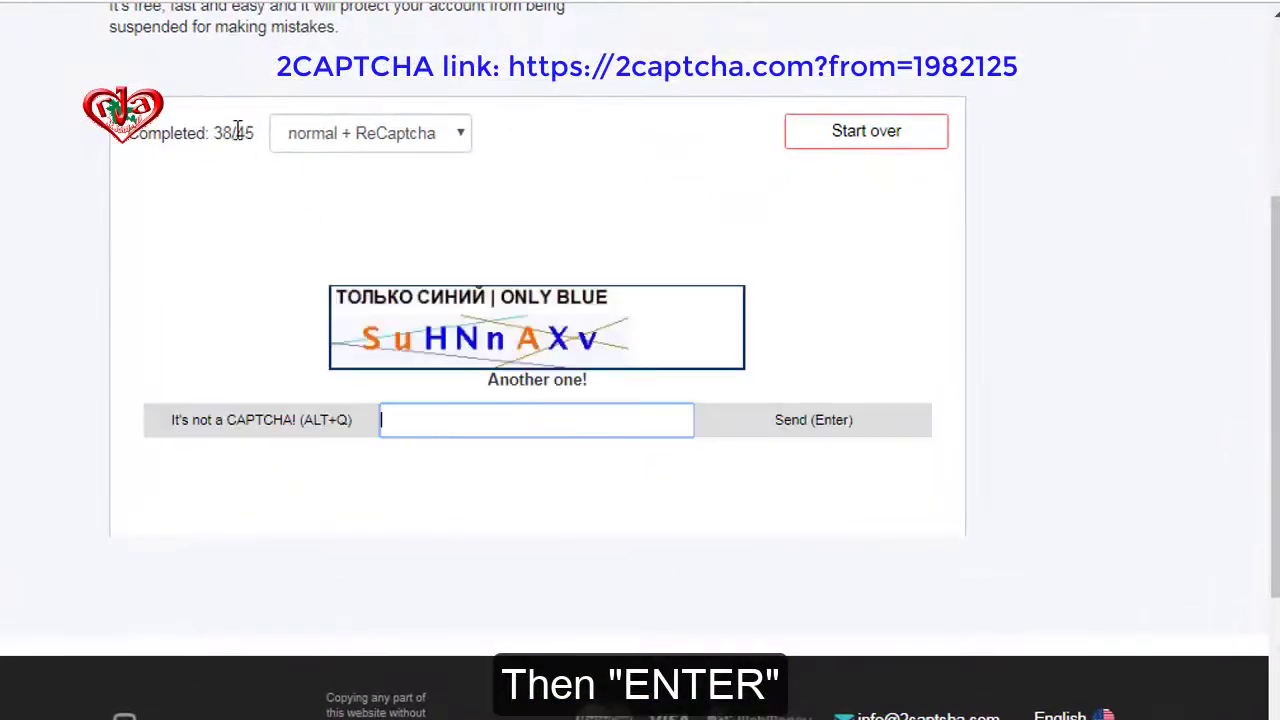
pyautogui.doubleClick(220, 133)
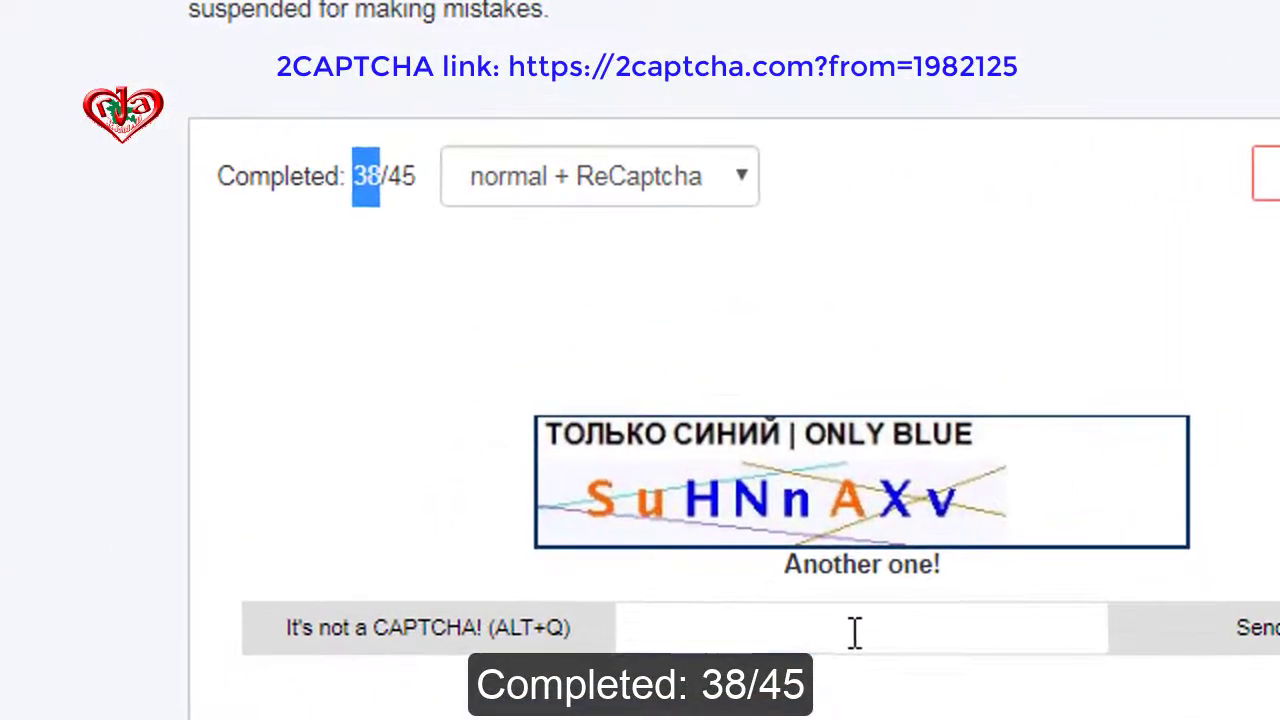
pyautogui.click(533, 423)
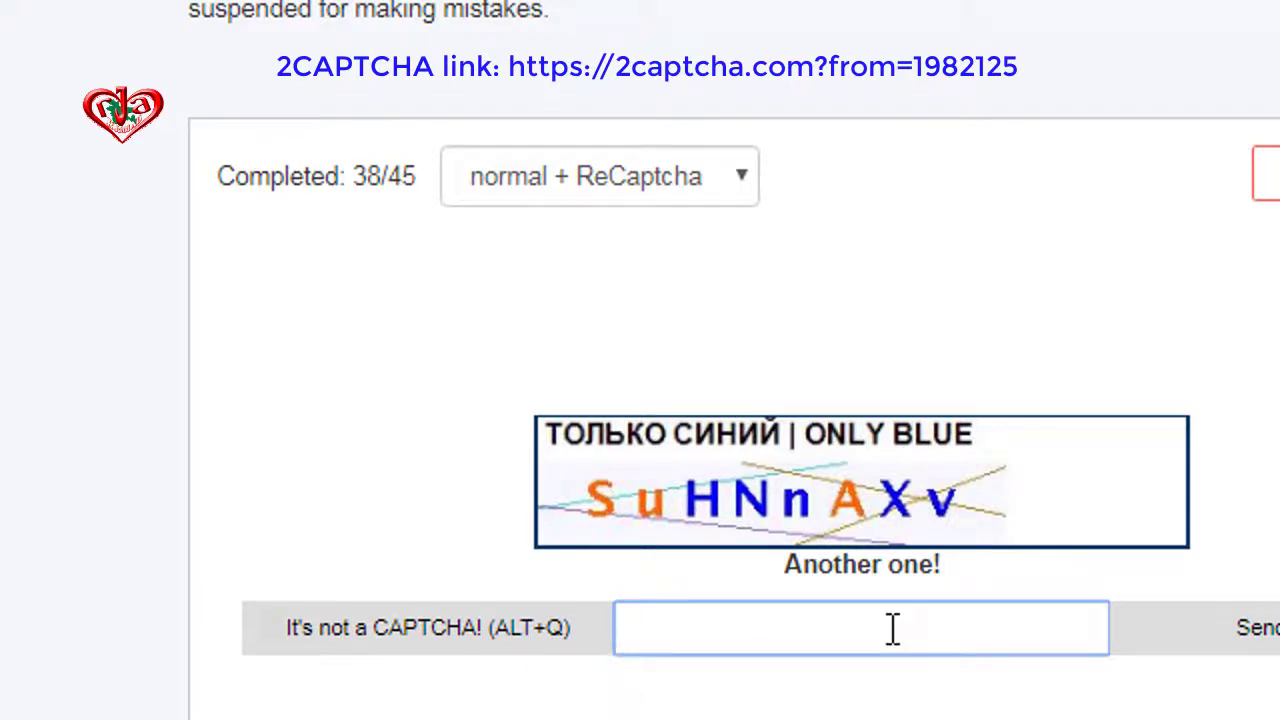
pyautogui.write('hn')
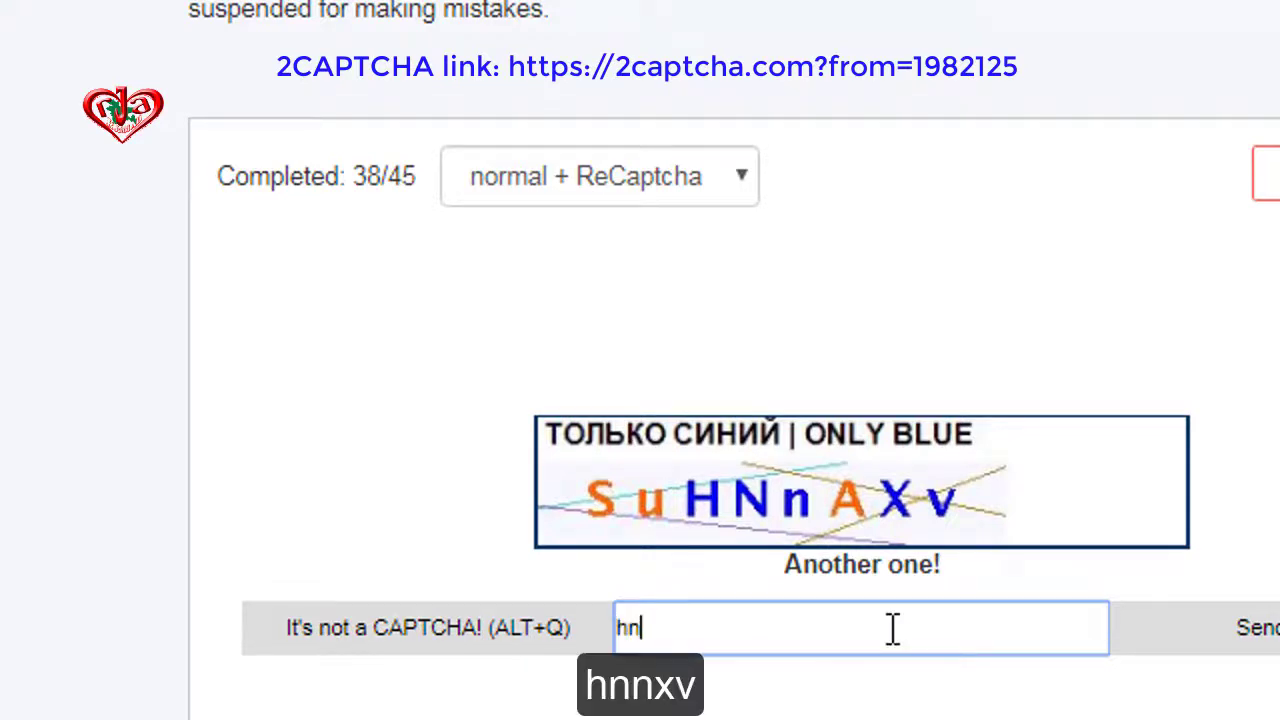
pyautogui.write('nxv')
pyautogui.press('Return')
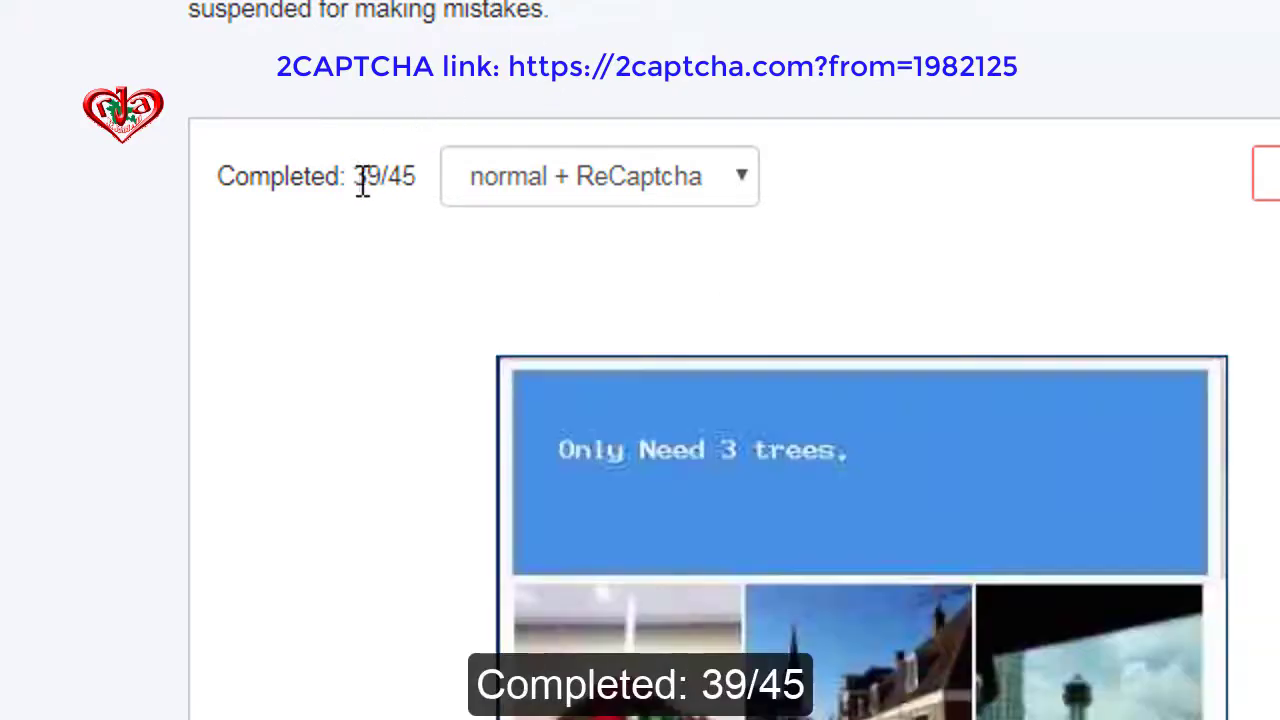
# Enter 689 as the tree squares answer for the trees image grid.
pyautogui.scroll(-2, 977, 527)
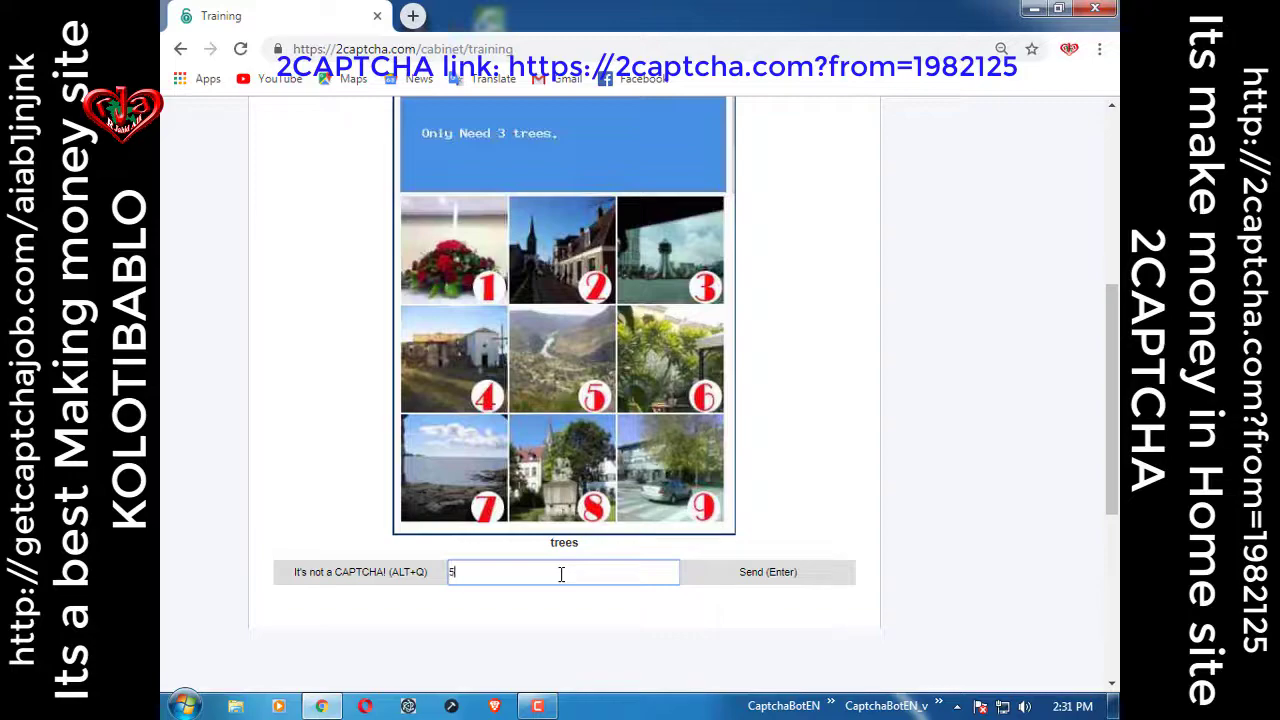
pyautogui.write('6')
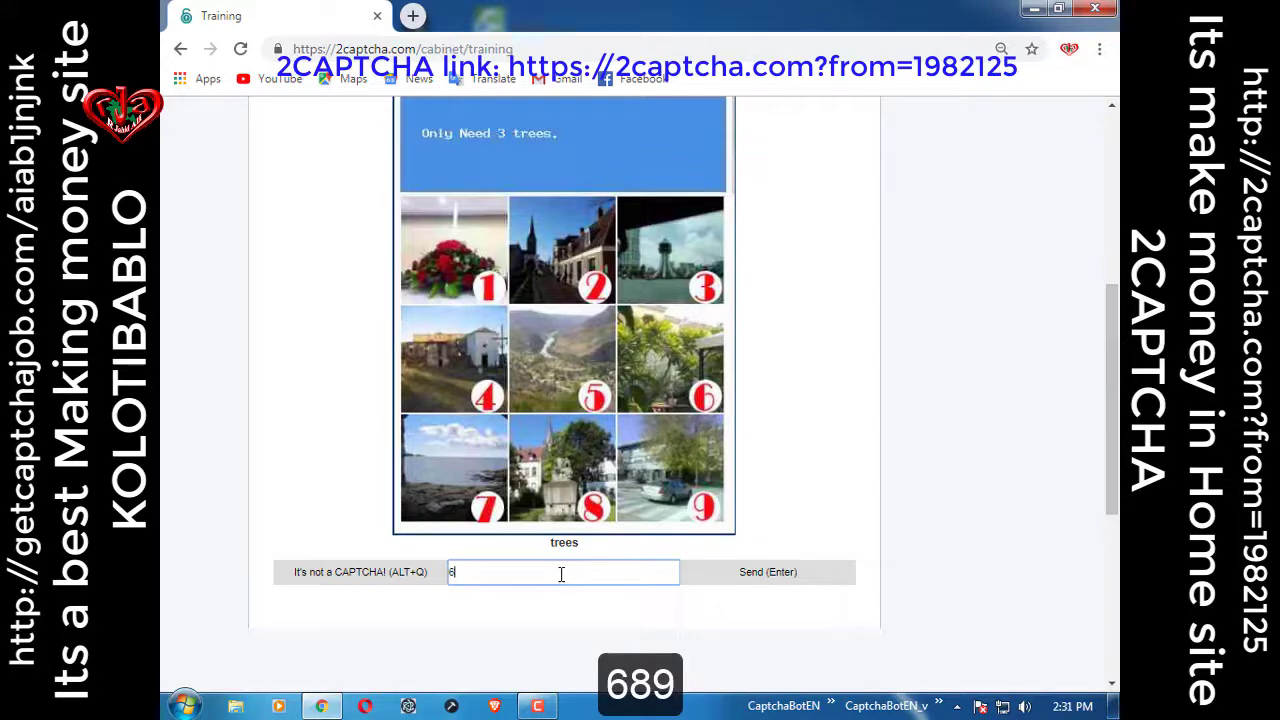
pyautogui.write('89')
pyautogui.press('Return')
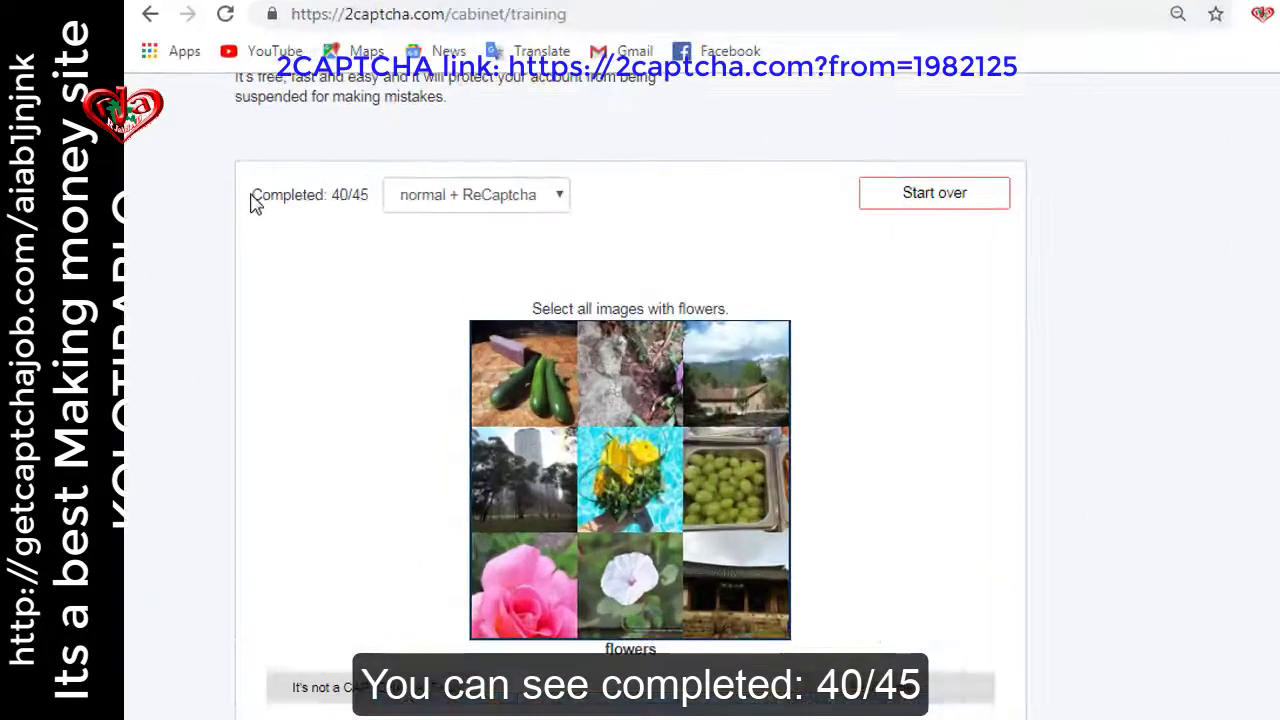
# Submit 578 as the answer to the 'select all images with flowers' grid.
pyautogui.moveTo(260, 194); pyautogui.dragTo(358, 199)
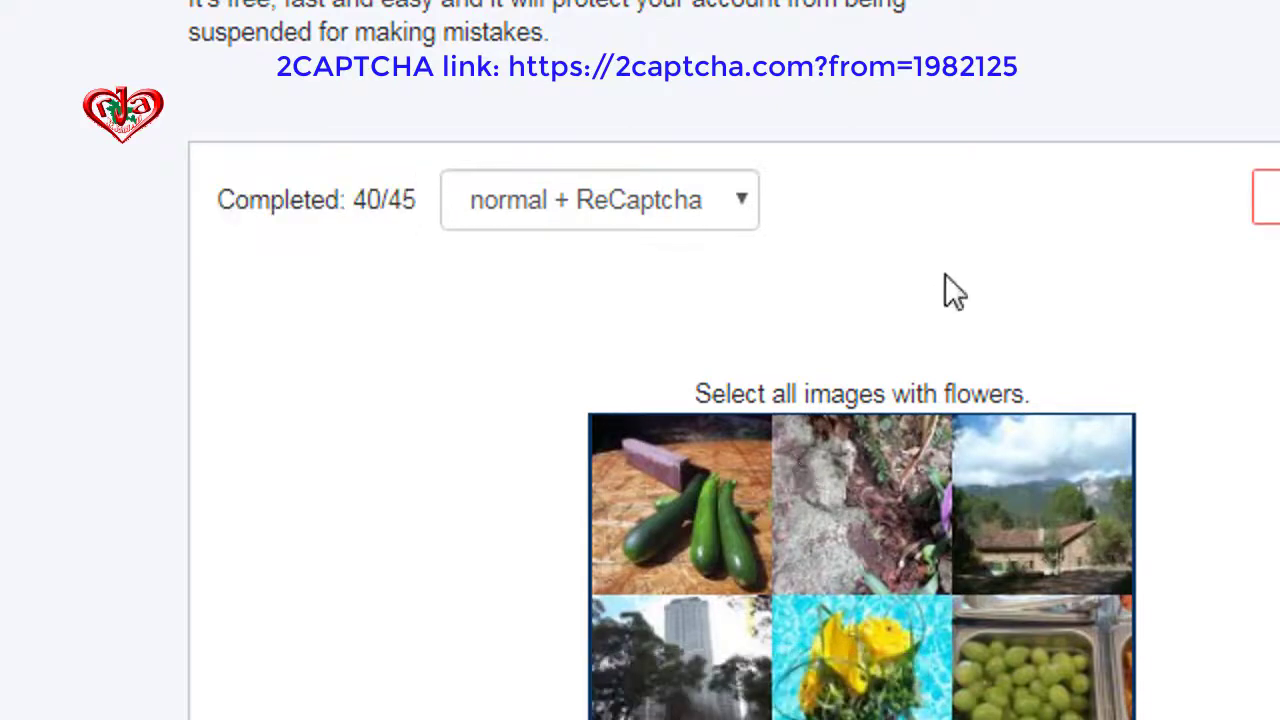
pyautogui.moveTo(694, 393); pyautogui.dragTo(1028, 390)
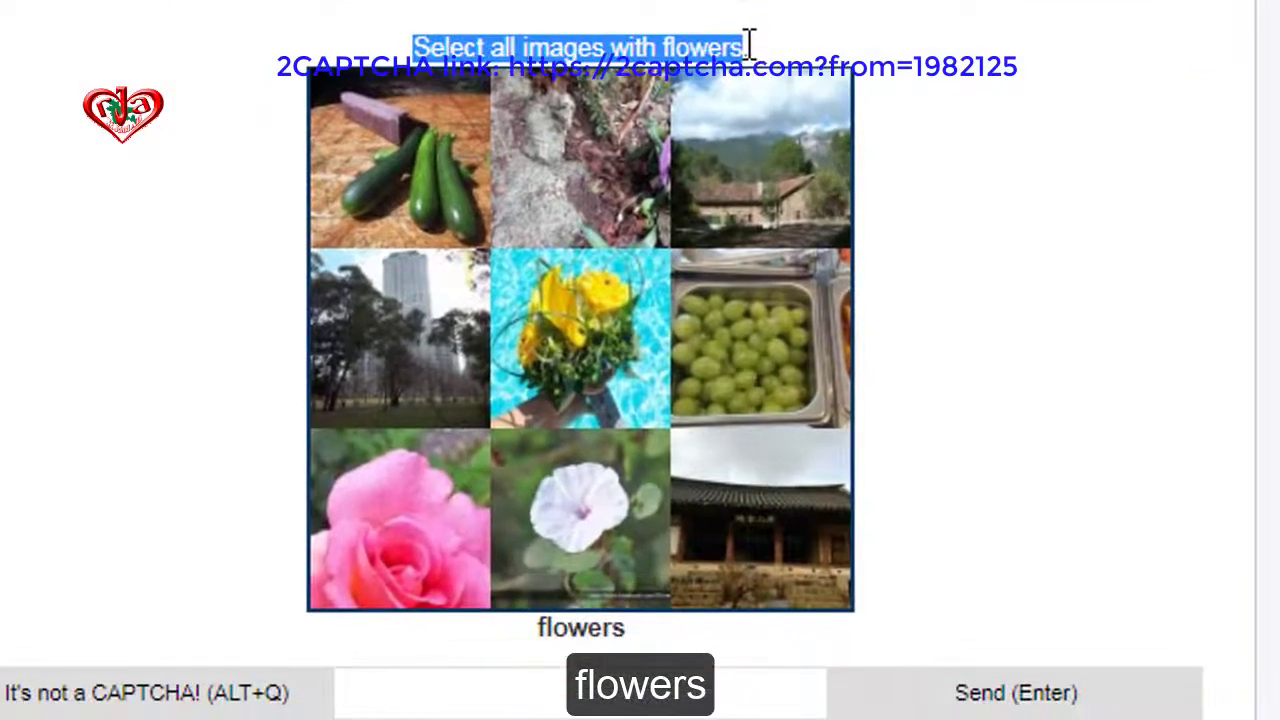
pyautogui.click(421, 690)
pyautogui.write('5')
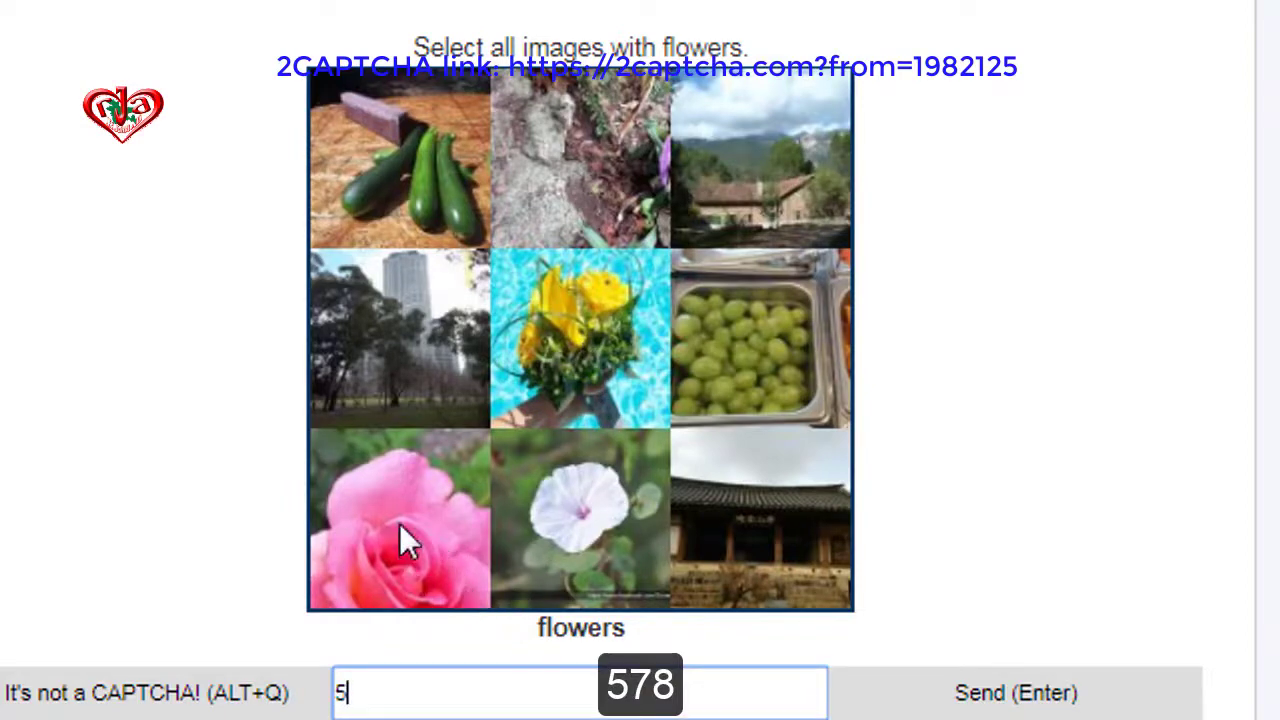
pyautogui.write('7')
pyautogui.write('8')
pyautogui.press('Return')
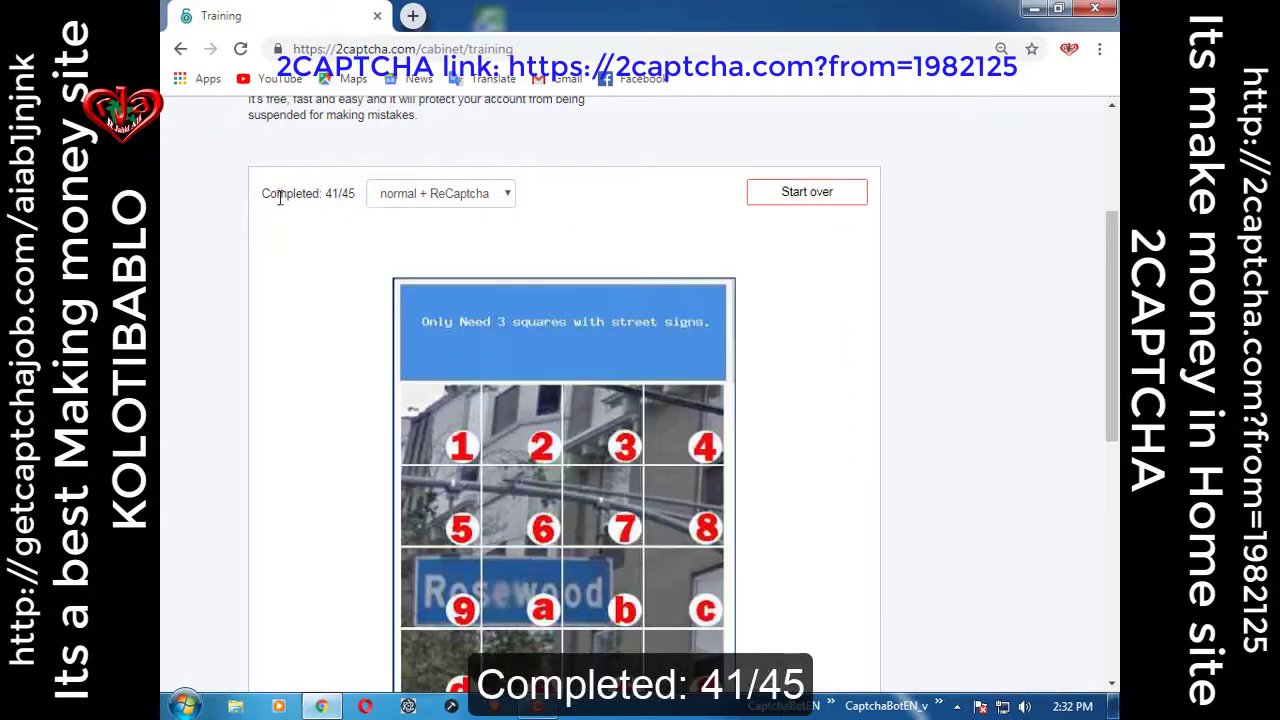
# Submit tiles '9ab' as the street-signs grid answer, reaching 42/45.
pyautogui.moveTo(263, 194); pyautogui.dragTo(340, 195)
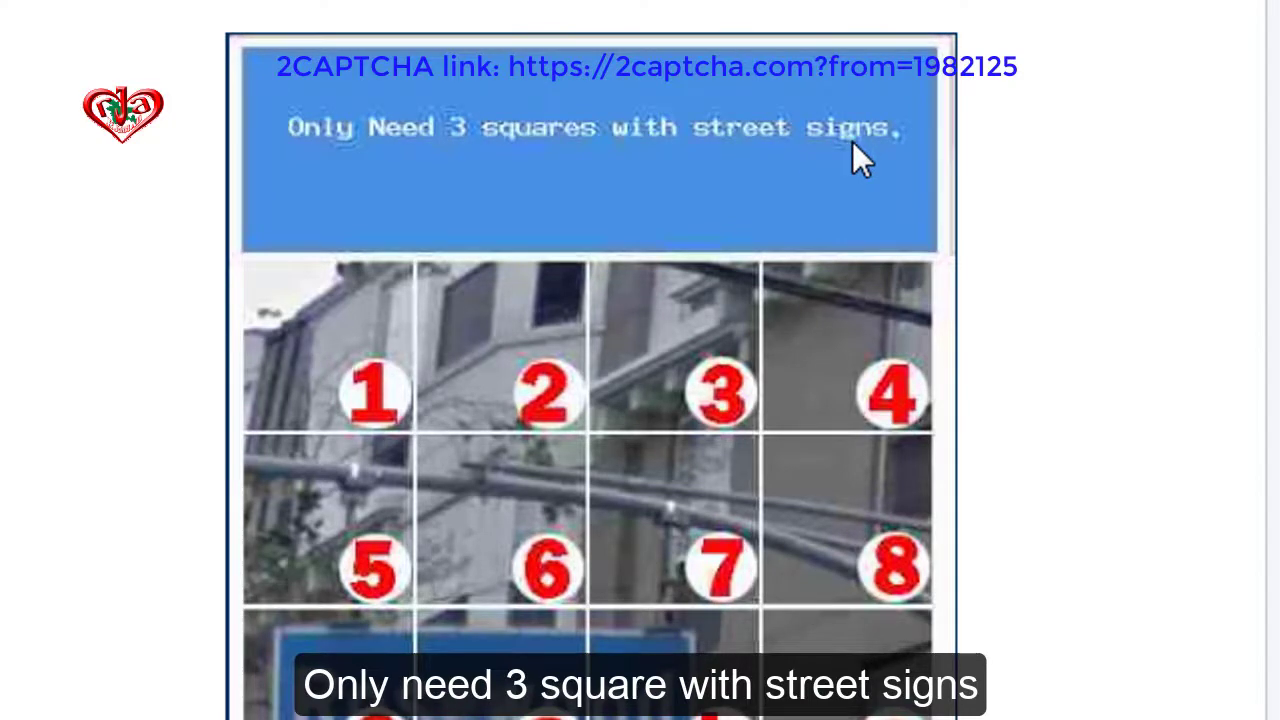
pyautogui.scroll(-2, 852, 143)
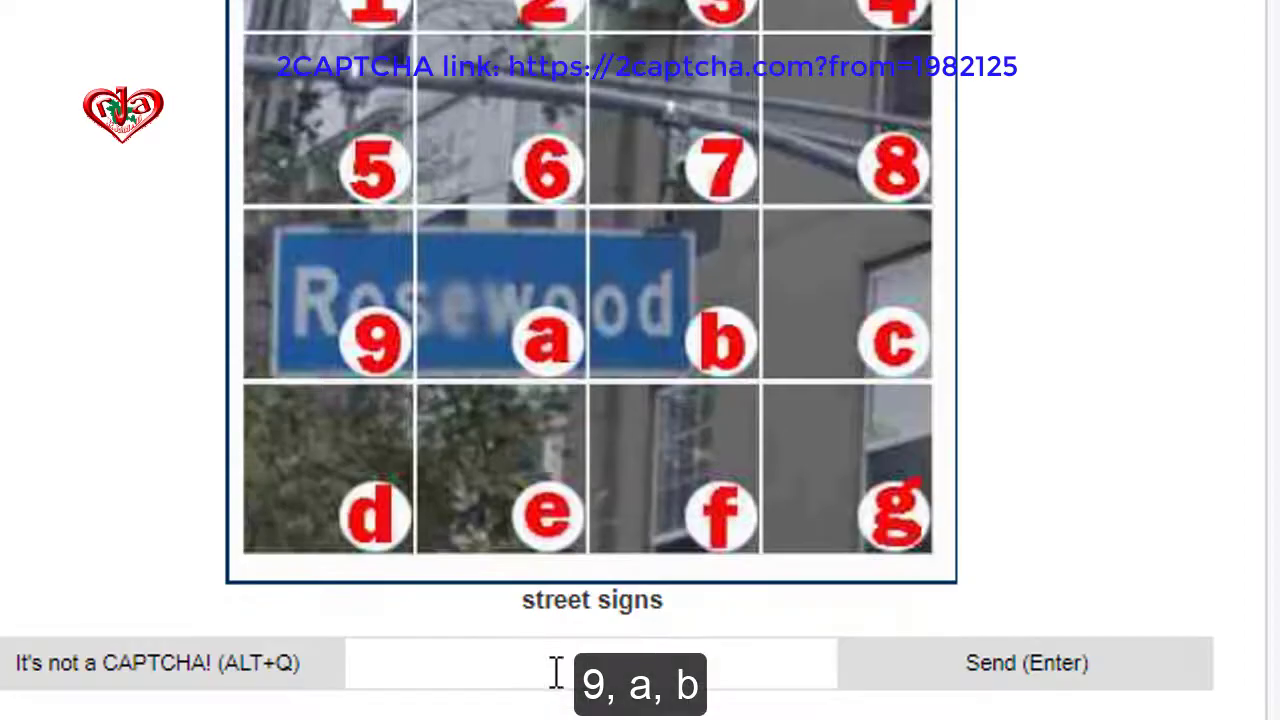
pyautogui.click(526, 655)
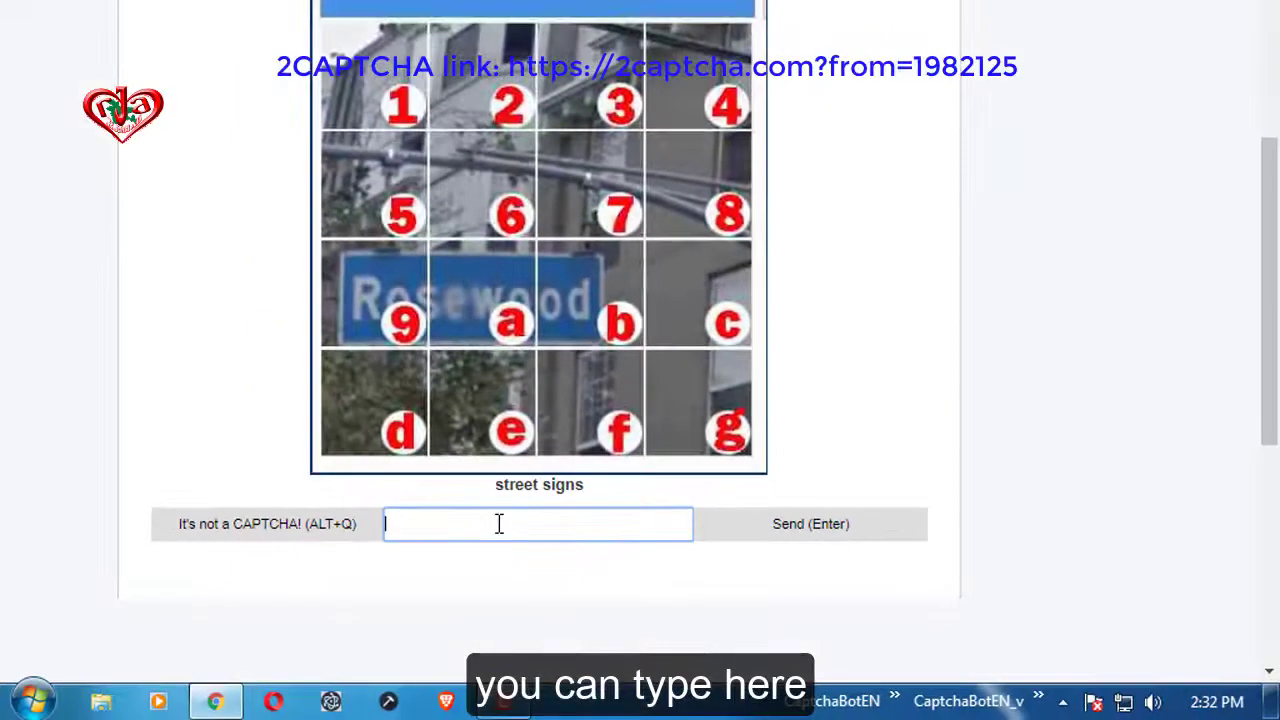
pyautogui.write('9a')
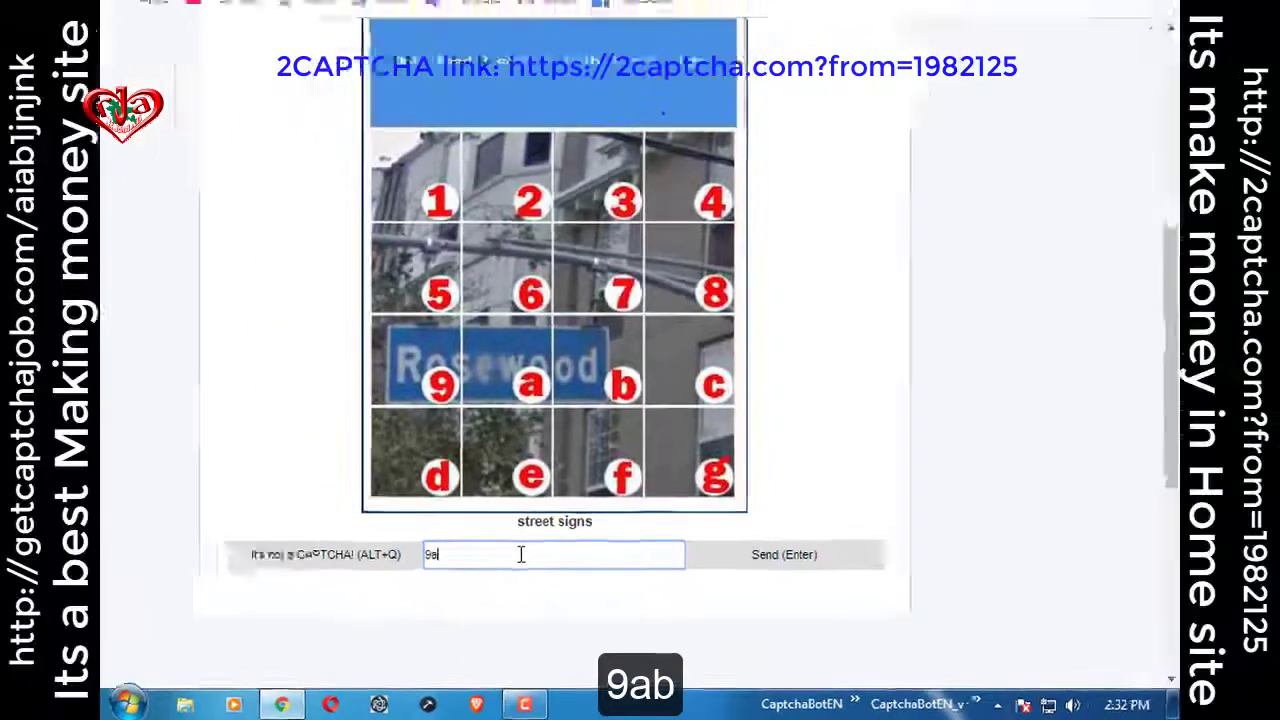
pyautogui.write('b')
pyautogui.press('Return')
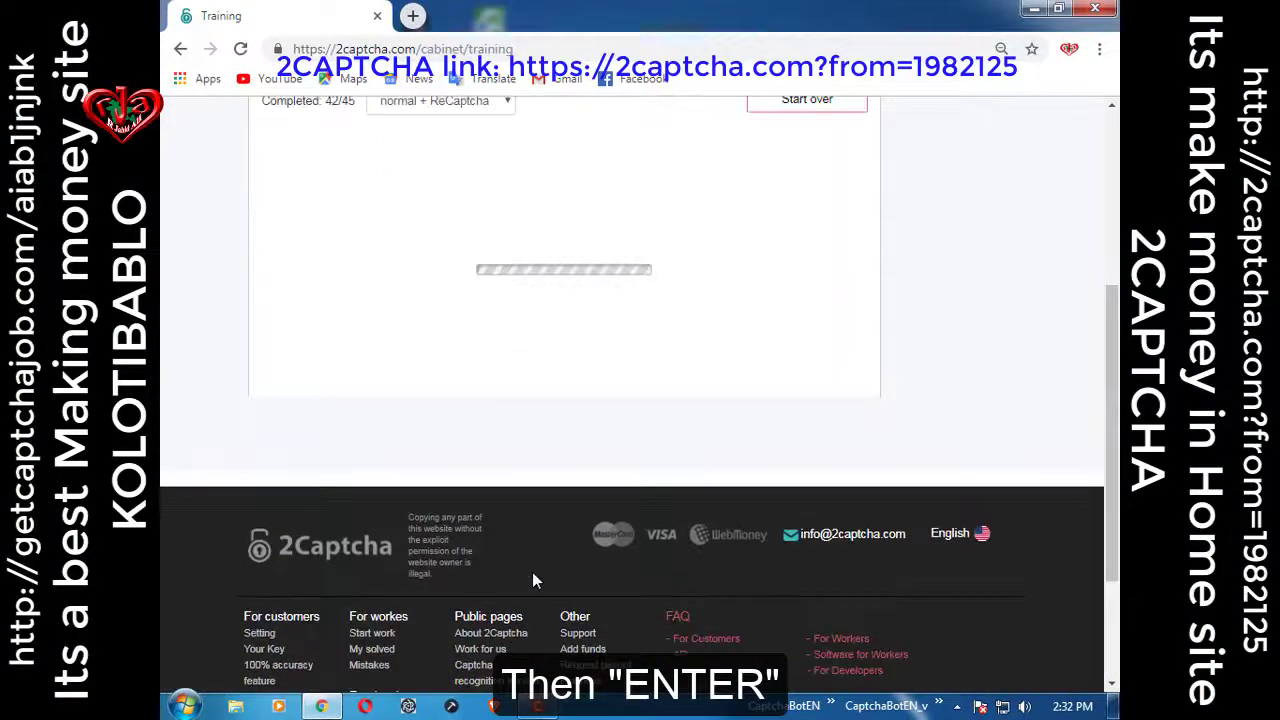
pyautogui.scroll(2, 516, 497)
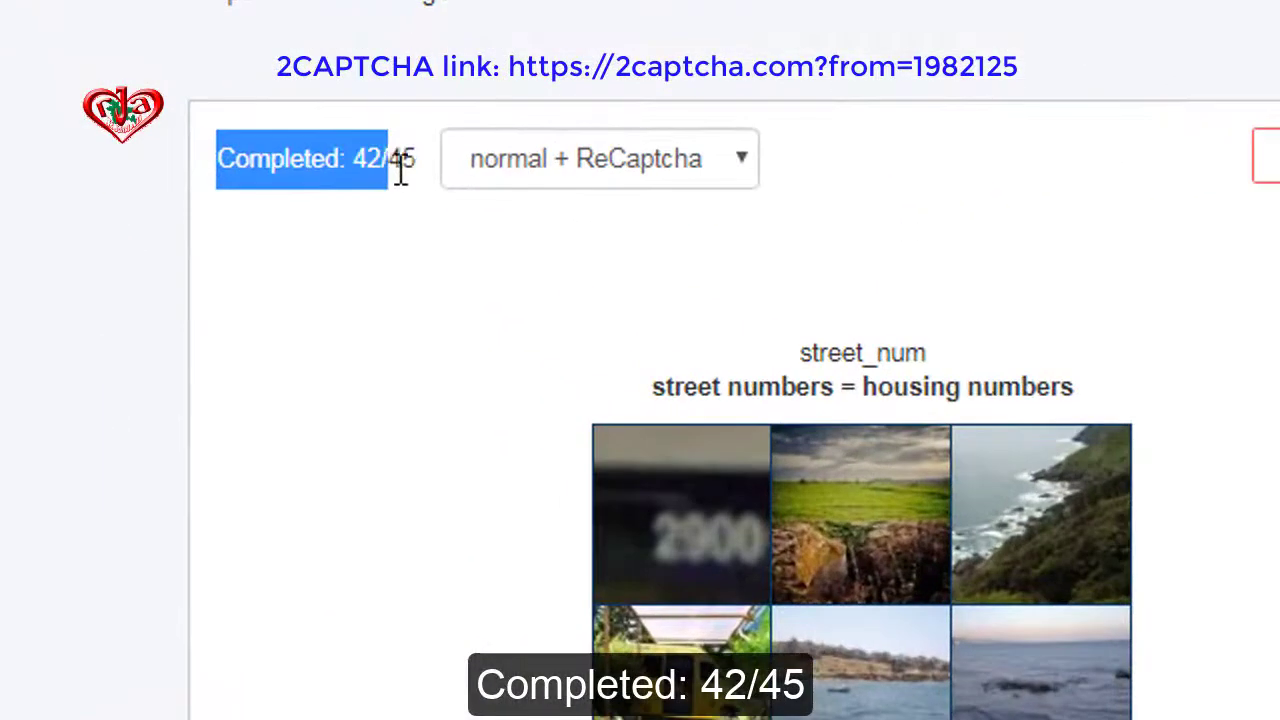
# Select the 2900 tile and the two bottom house-number tiles, then send them.
pyautogui.moveTo(228, 168); pyautogui.dragTo(402, 170)
pyautogui.doubleClick(806, 353)
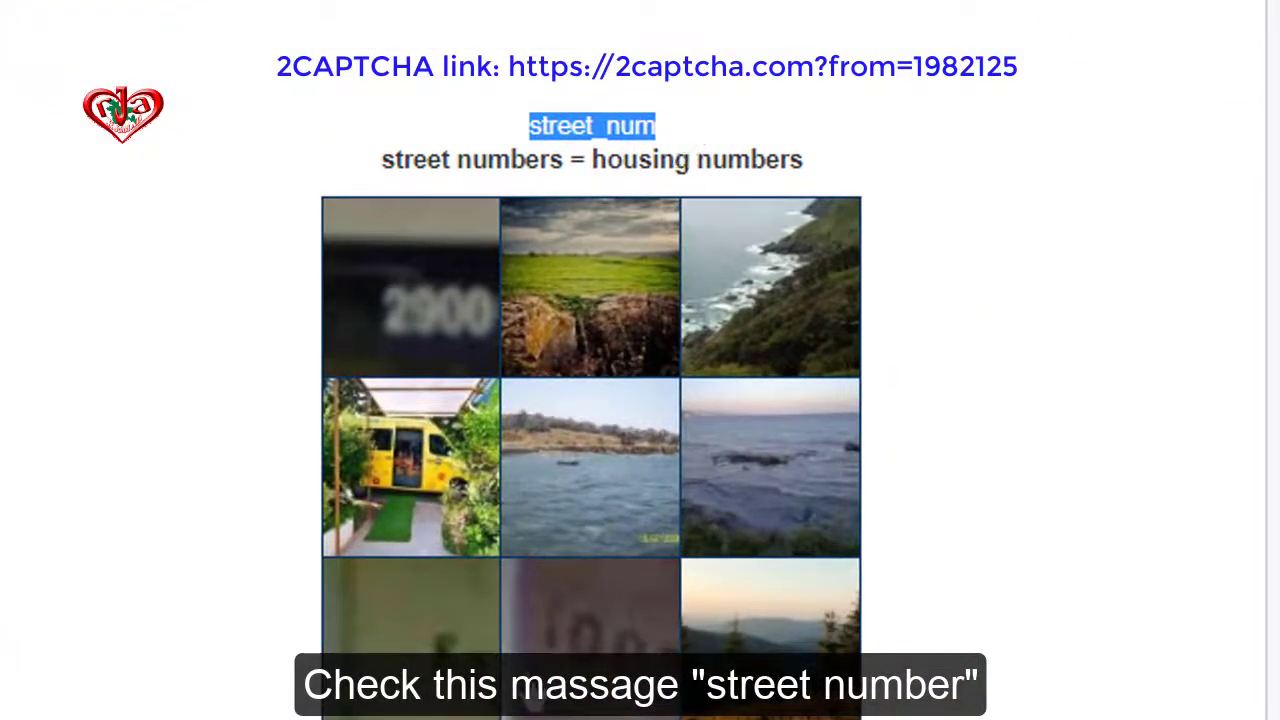
pyautogui.click(425, 315)
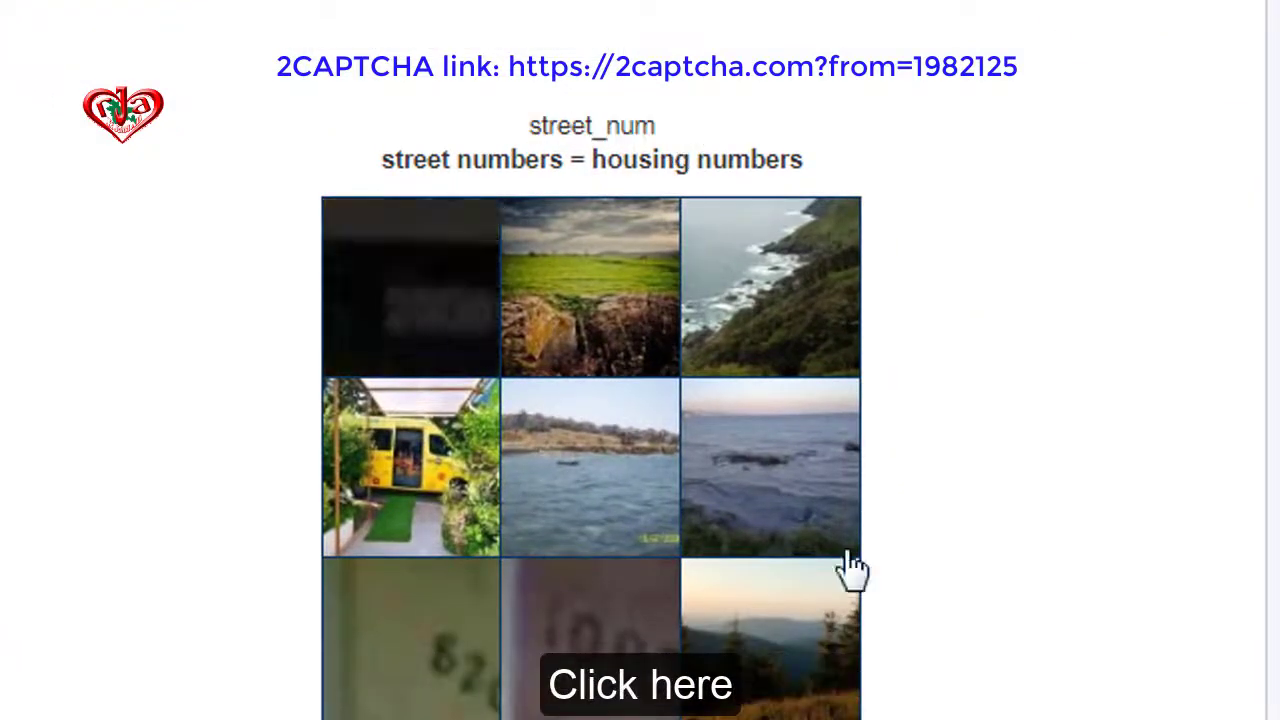
pyautogui.click(430, 670)
pyautogui.click(593, 550)
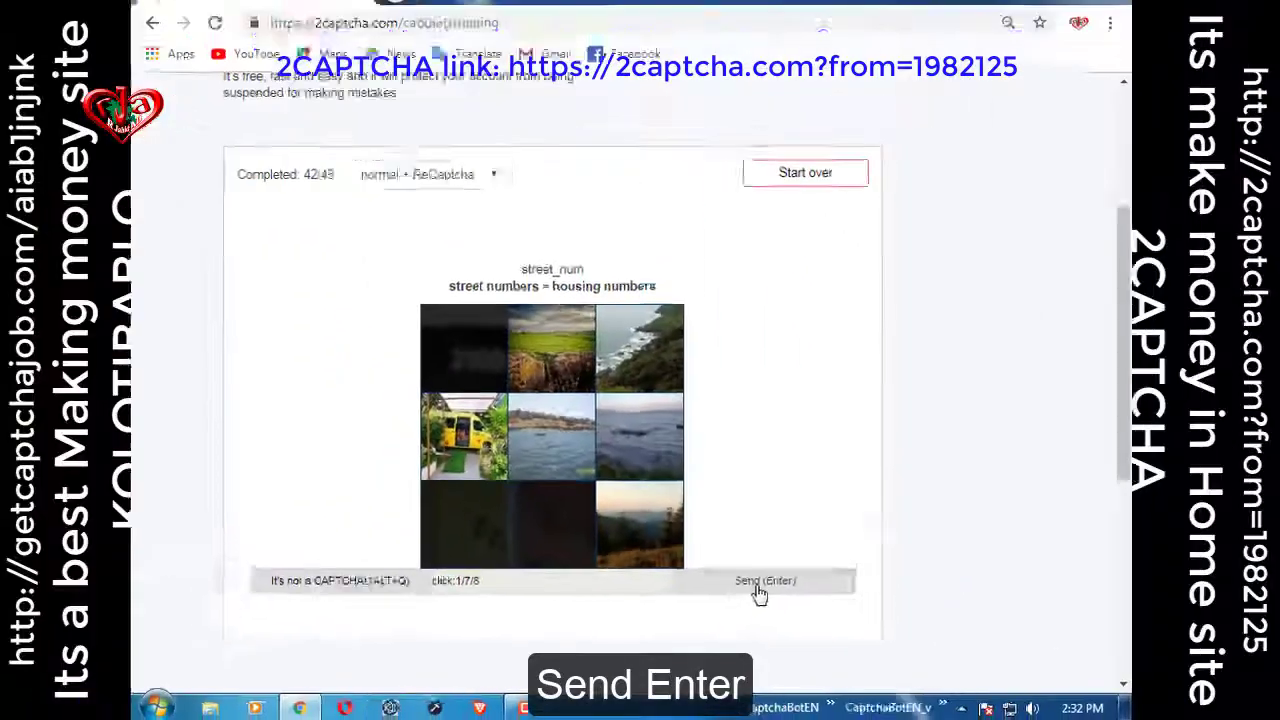
pyautogui.click(757, 591)
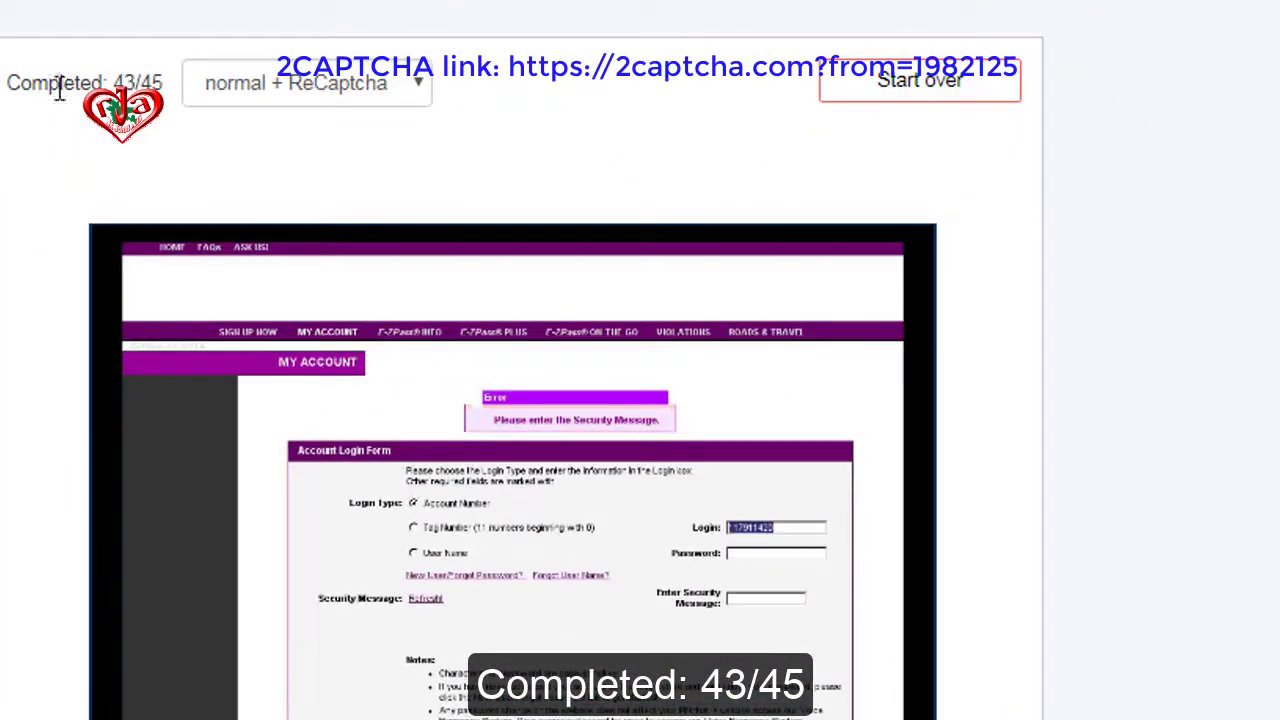
# Mark the login-page screenshot with "It's not a CAPTCHA!", reaching 44/45.
pyautogui.moveTo(7, 88); pyautogui.dragTo(157, 80)
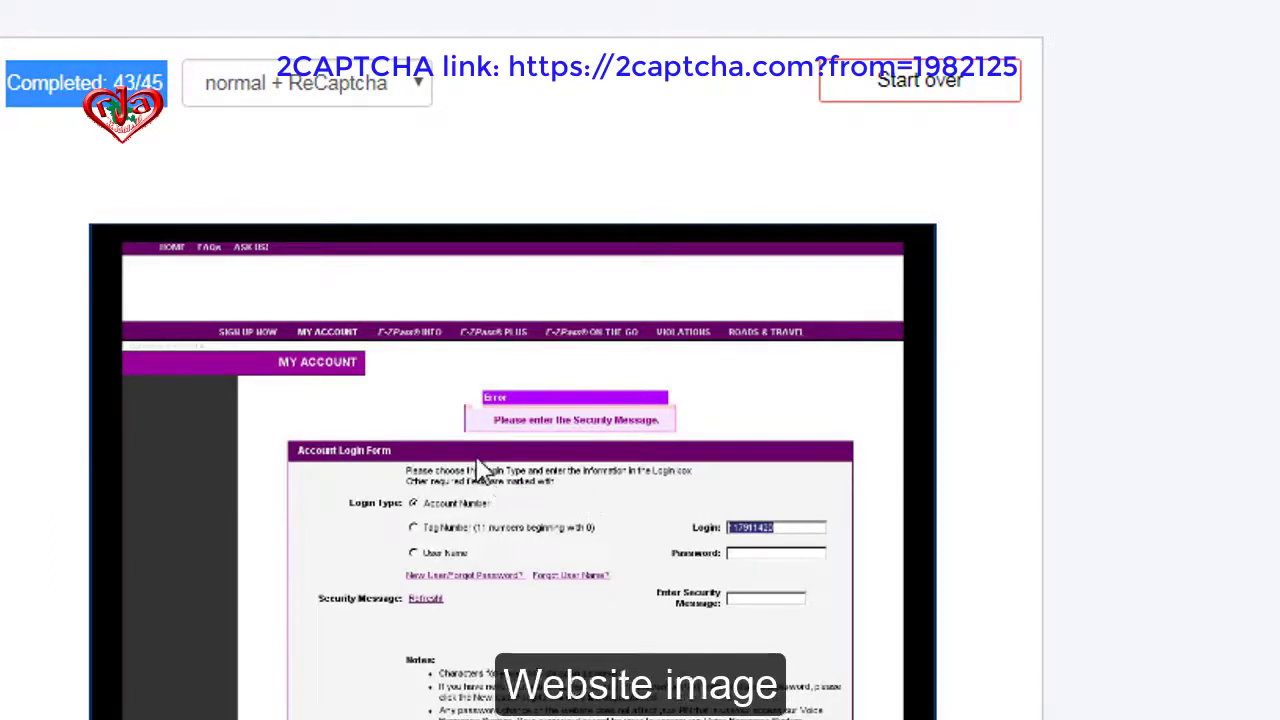
pyautogui.scroll(-3, 600, 470)
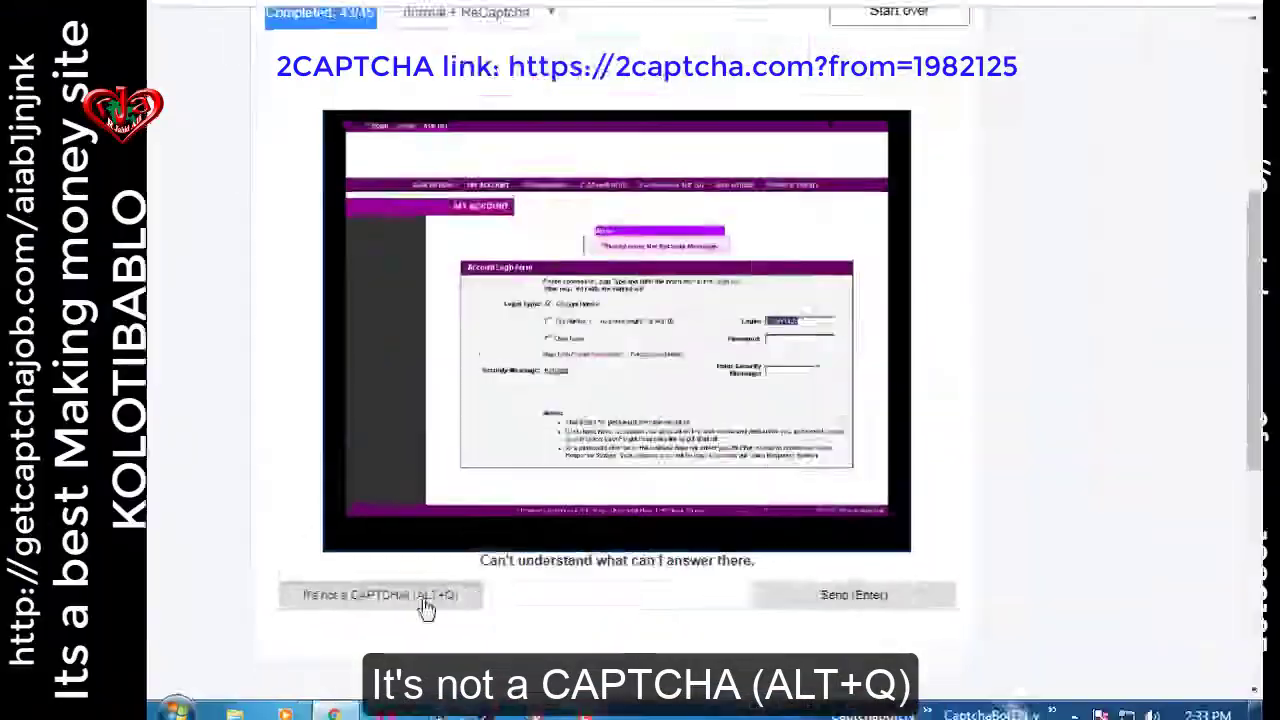
pyautogui.click(396, 606)
pyautogui.scroll(2, 350, 345)
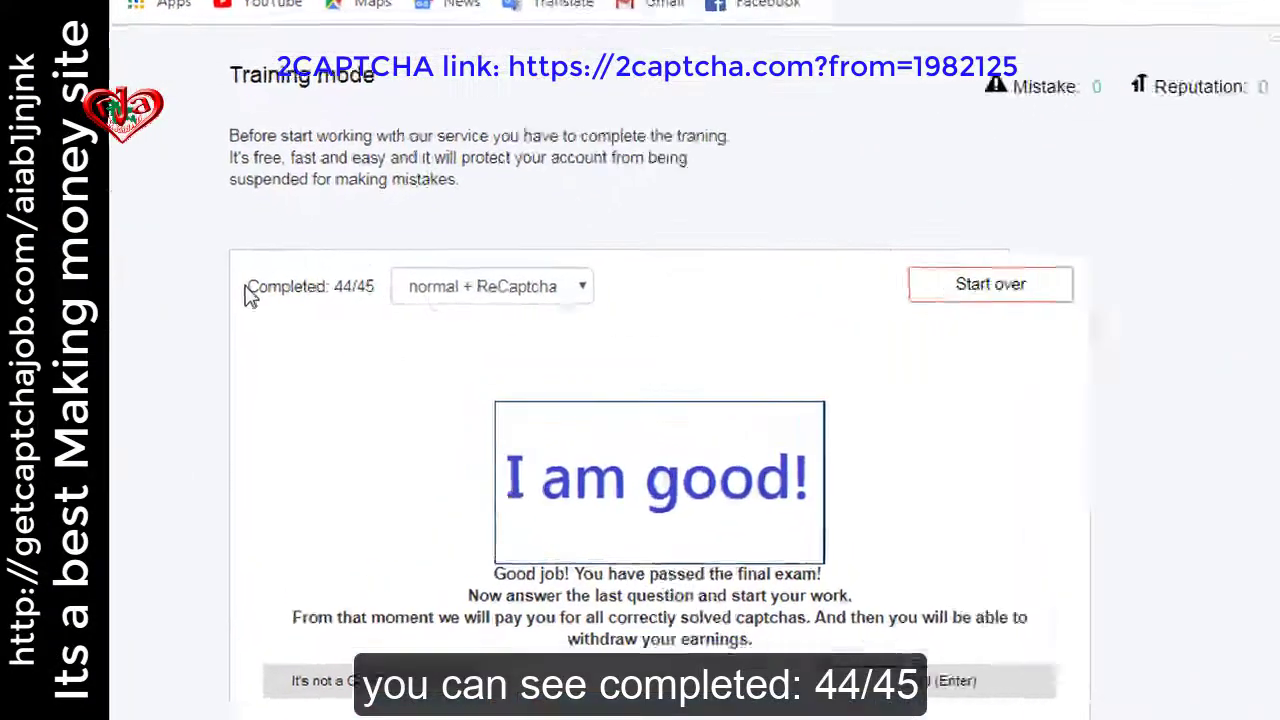
# Submit "I am good!" as the final exam answer, reaching 45/45.
pyautogui.moveTo(226, 282)
pyautogui.mouseDown()
pyautogui.moveTo(408, 292)
pyautogui.moveTo(418, 412)
pyautogui.mouseUp()
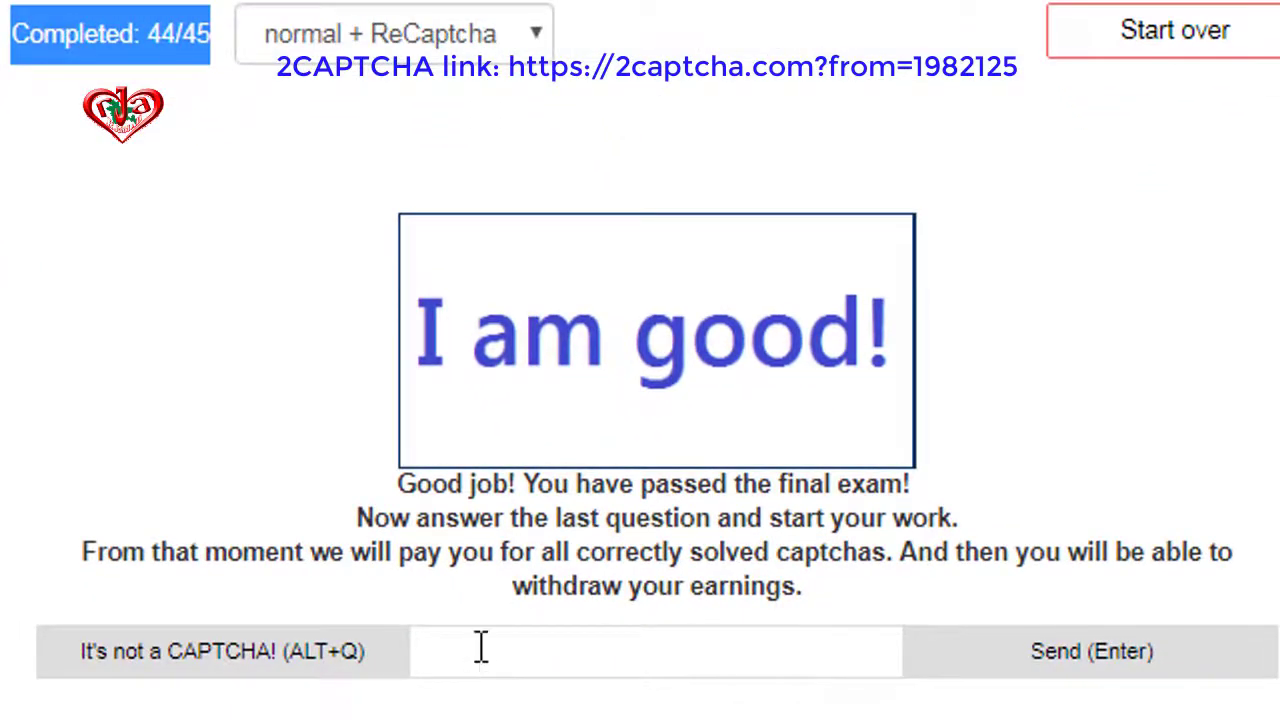
pyautogui.click(476, 652)
pyautogui.write('I am good!')
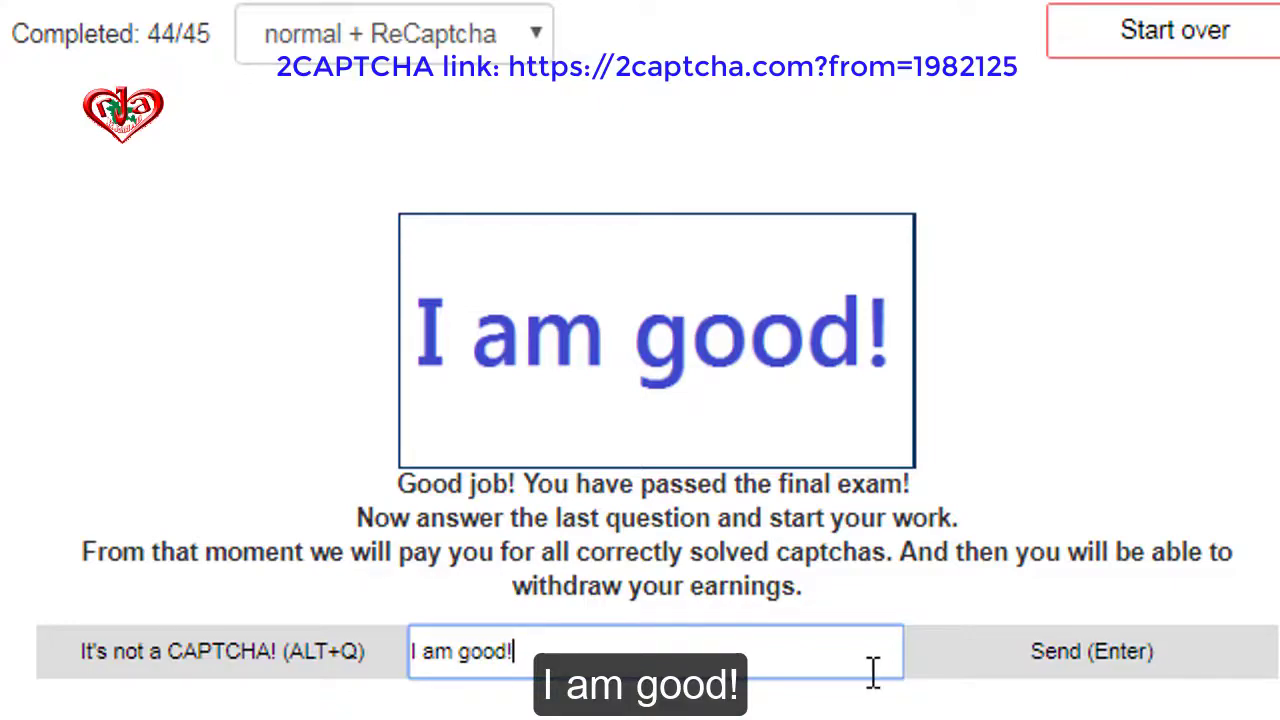
pyautogui.press('Return')
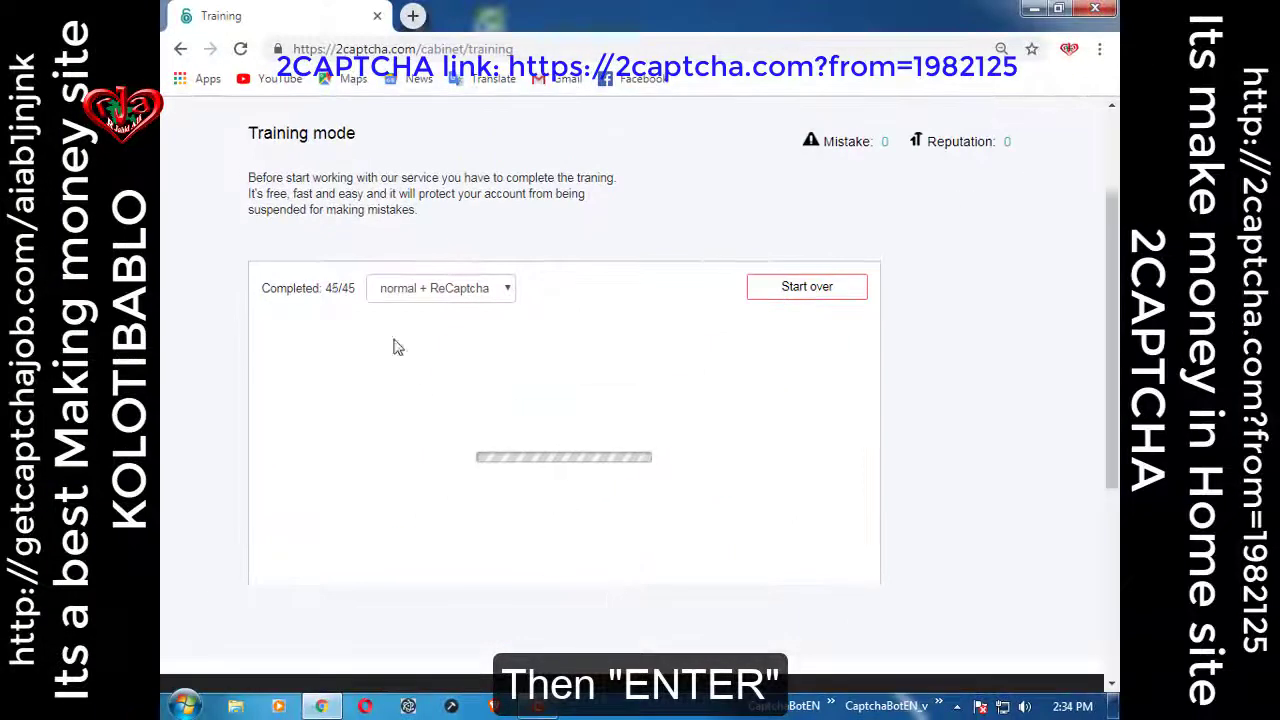
pyautogui.moveTo(264, 290); pyautogui.dragTo(344, 296)
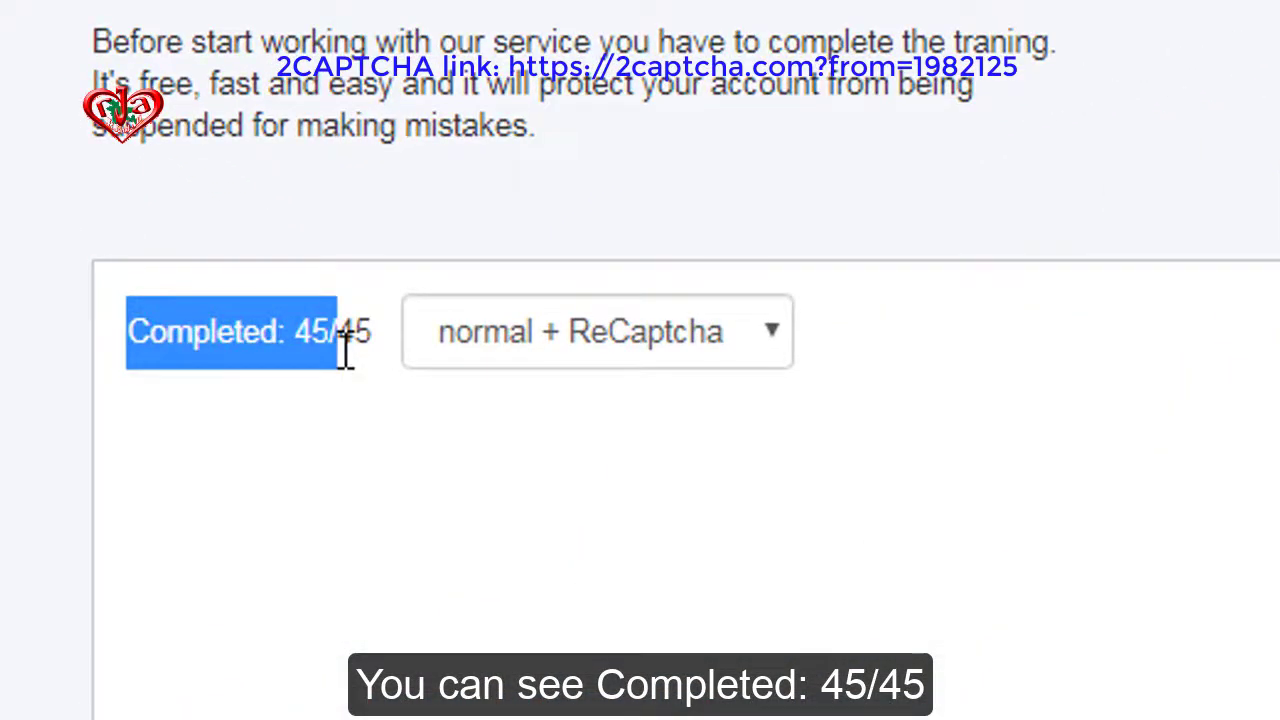
pyautogui.moveTo(348, 350); pyautogui.dragTo(393, 362)
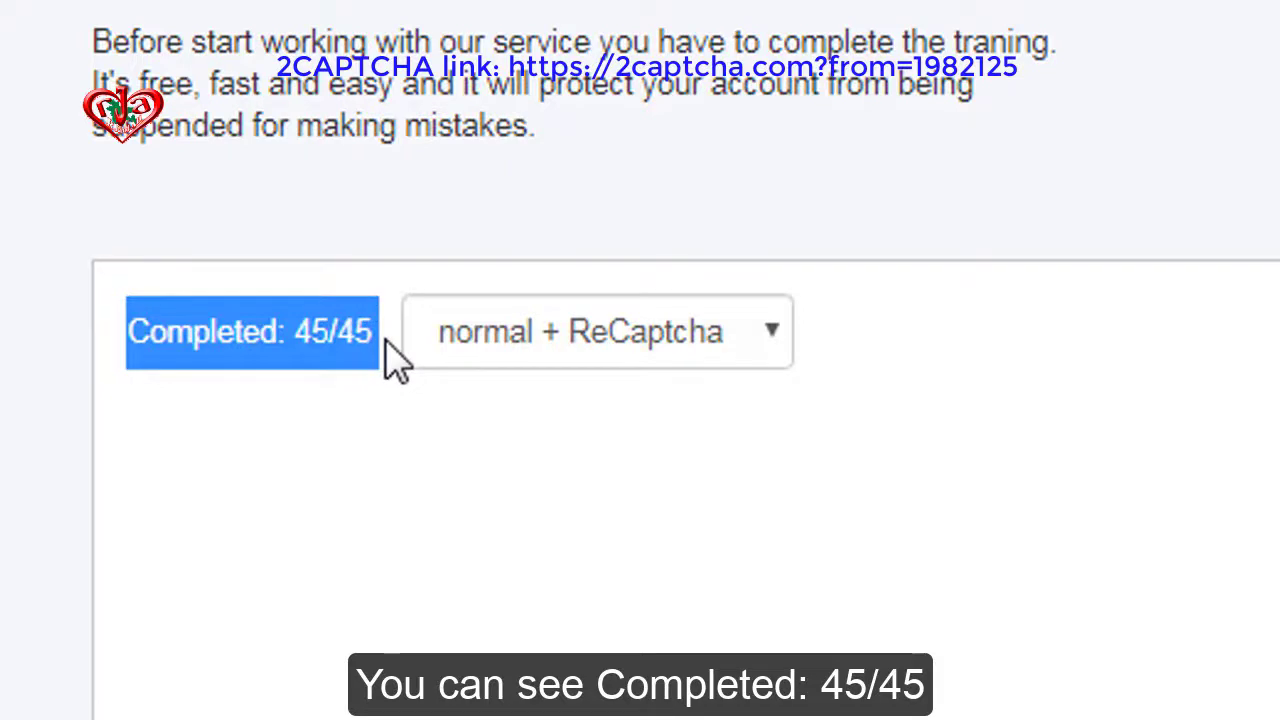
pyautogui.moveTo(458, 345); pyautogui.dragTo(943, 369)
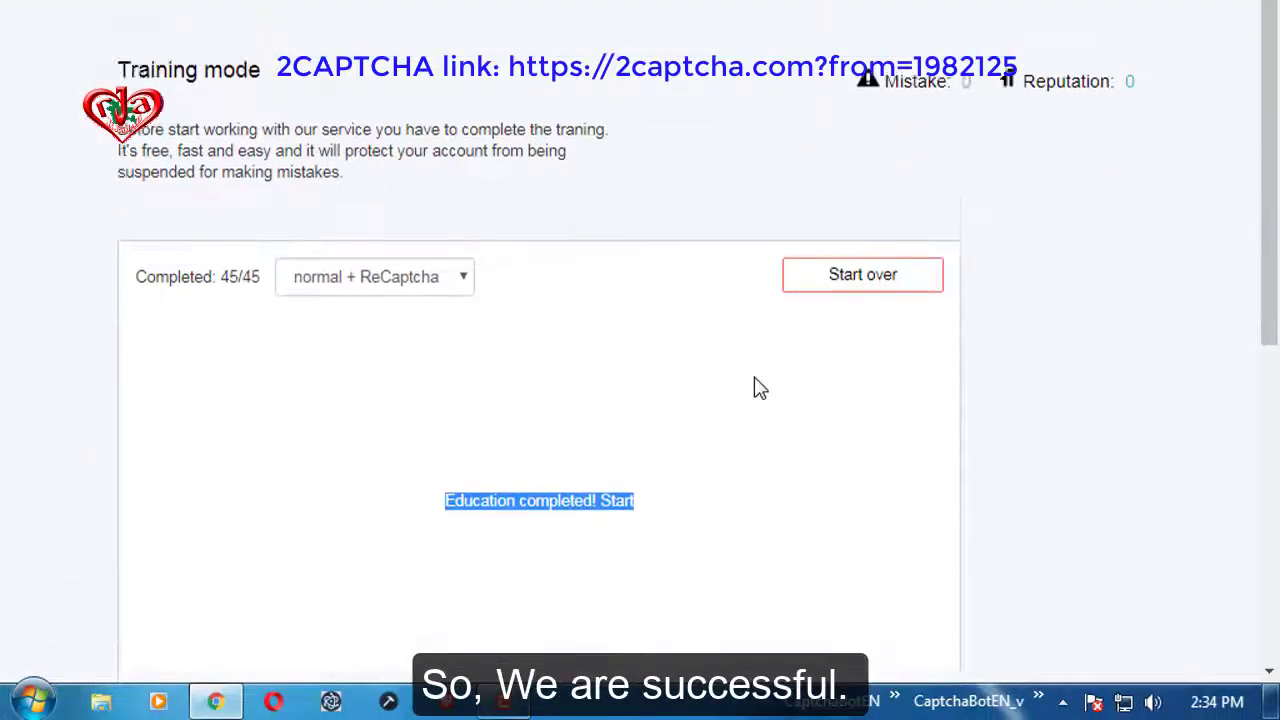
pyautogui.scroll(-1, 760, 388)
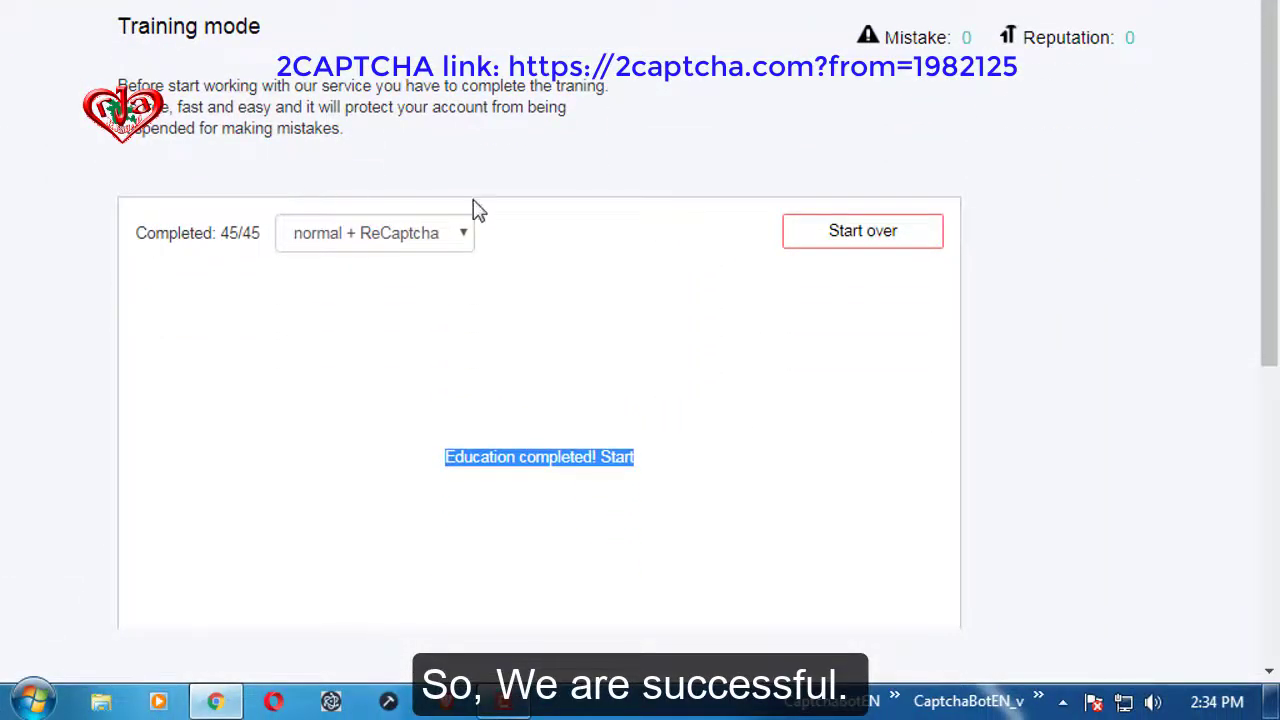
pyautogui.click(529, 451)
pyautogui.scroll(1, 640, 349)
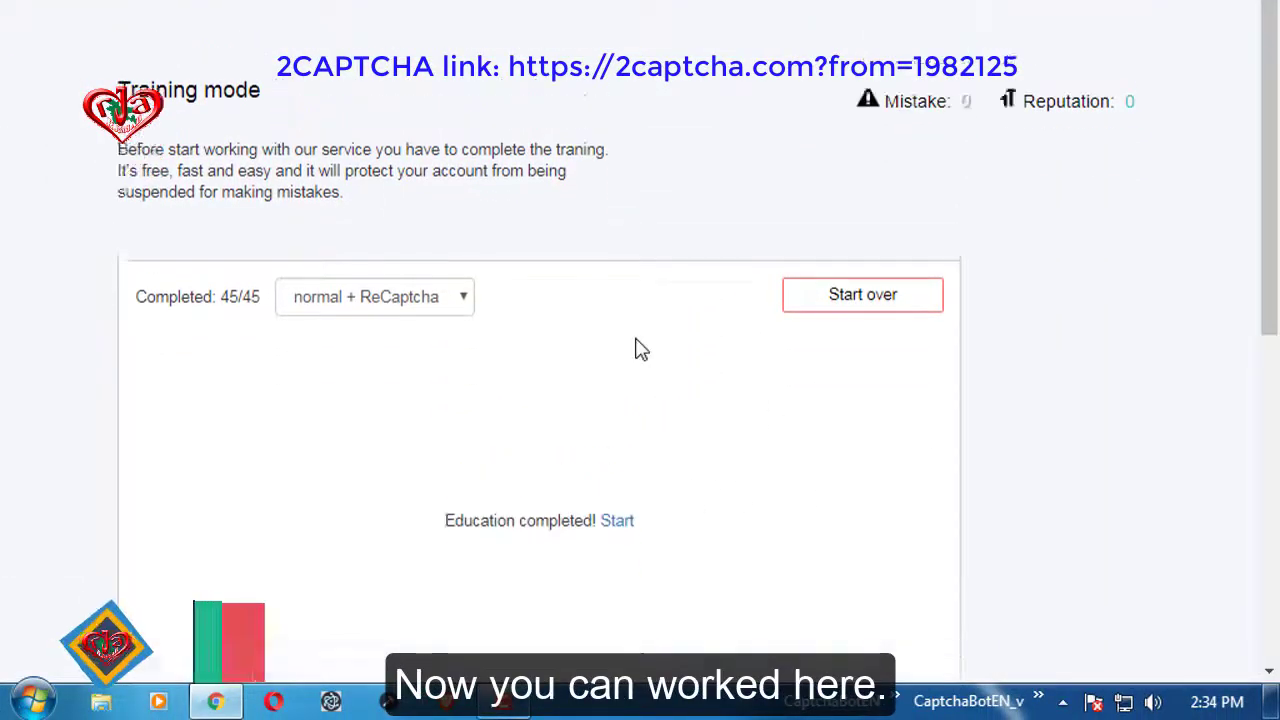
pyautogui.scroll(1, 314, 520)
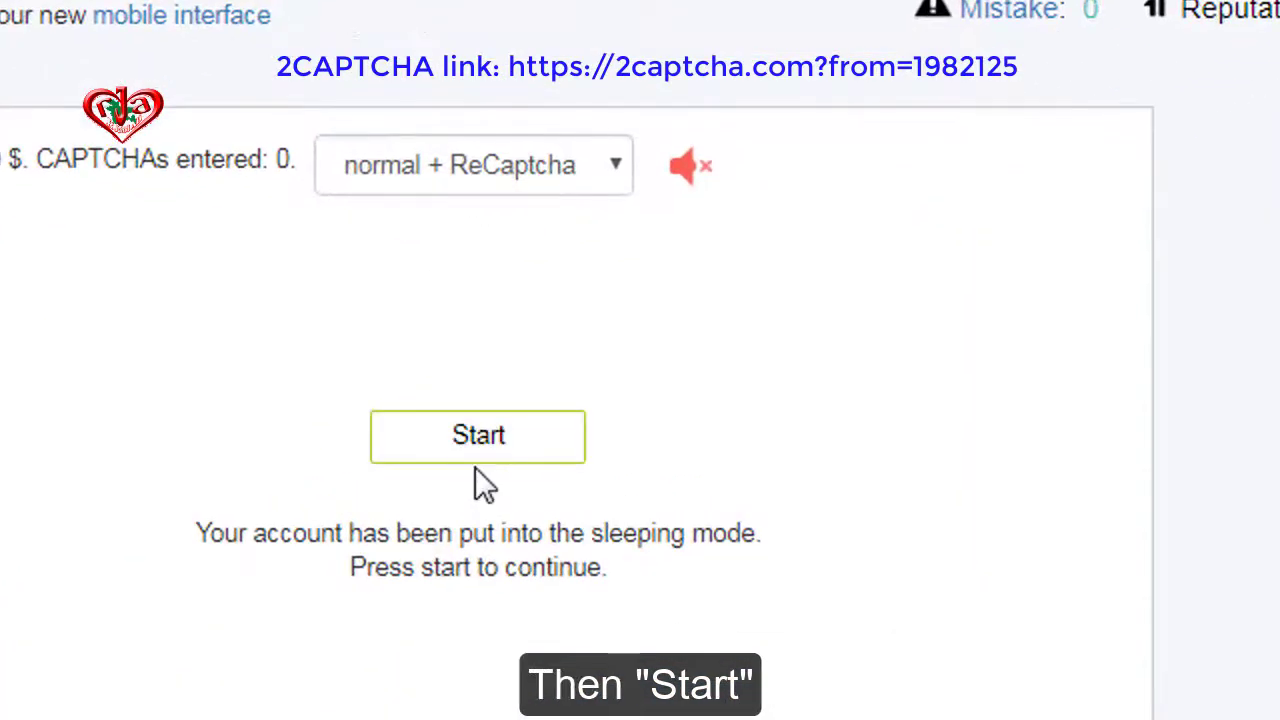
# Start the paid work session and skip the Cyrillic-text image as not a captcha.
pyautogui.click(491, 440)
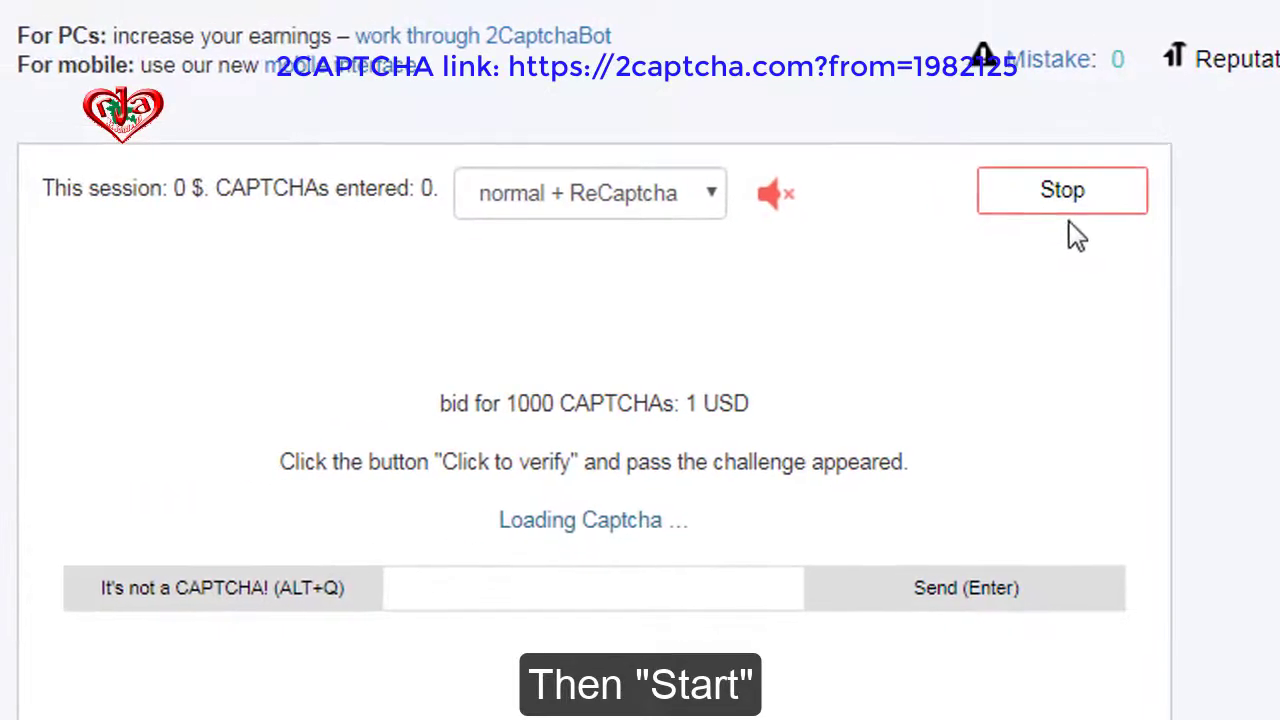
pyautogui.click(185, 598)
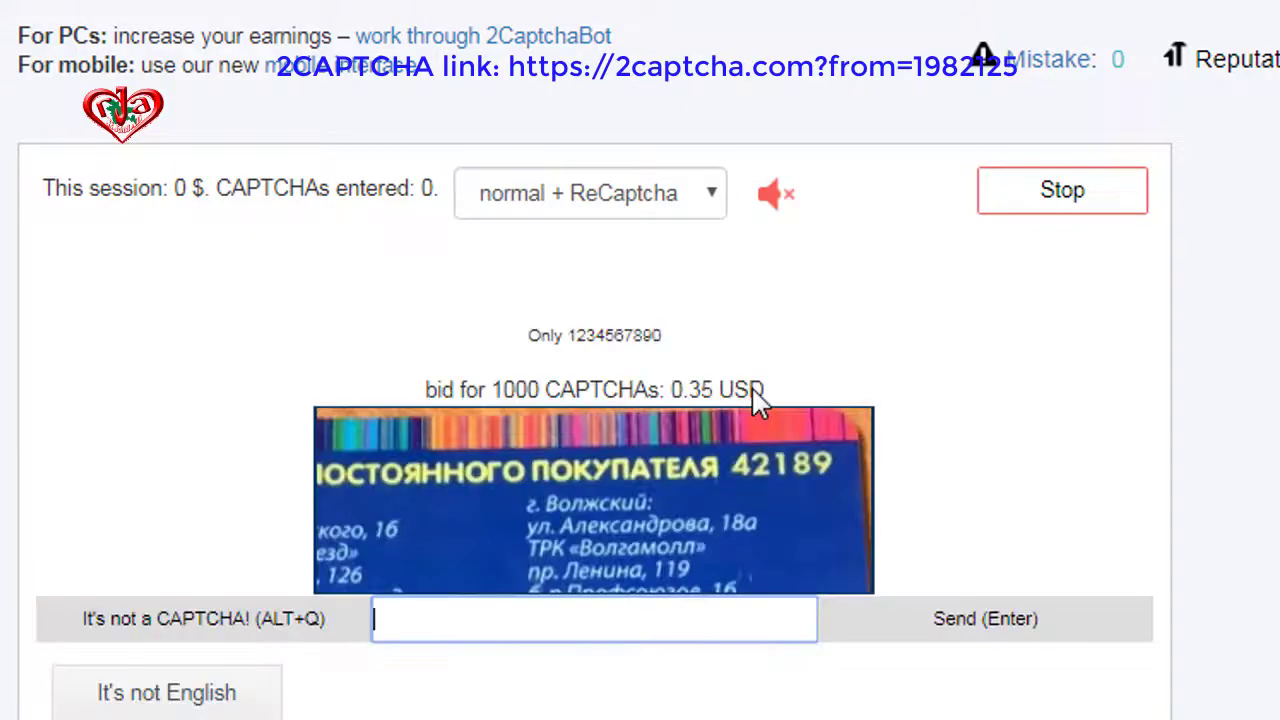
pyautogui.click(240, 625)
pyautogui.write('sxbrt')
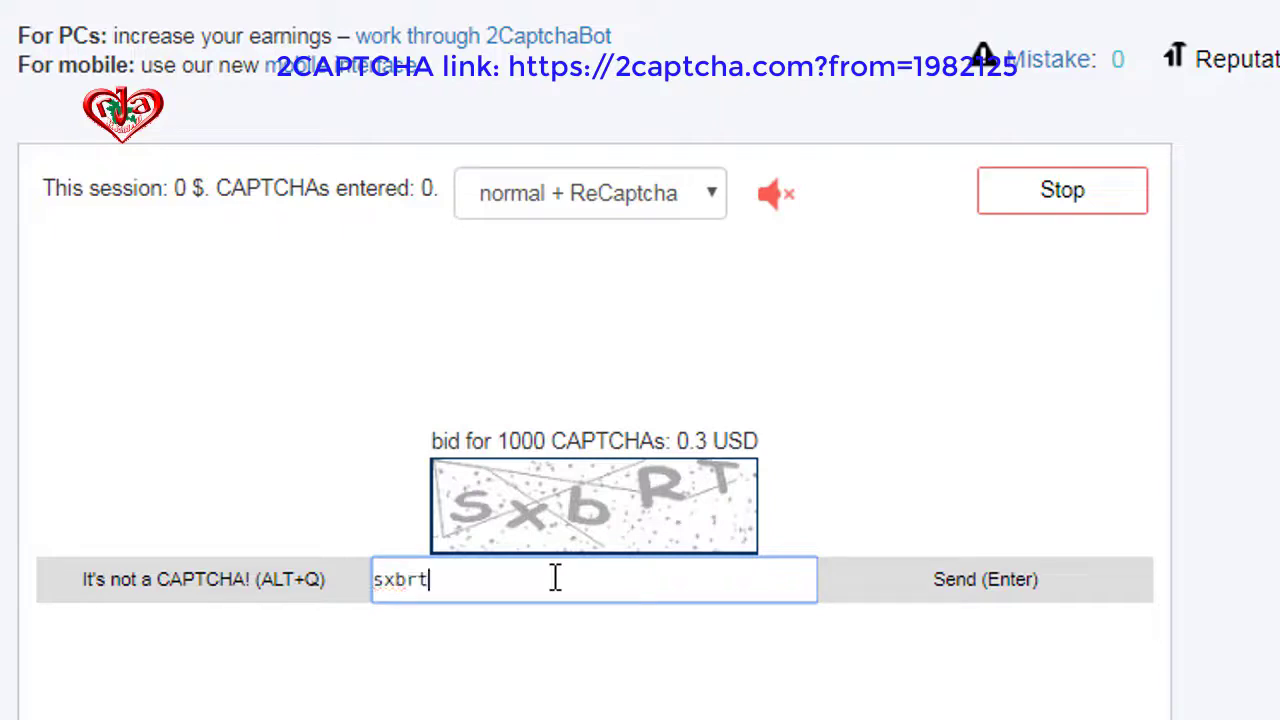
# Solve three text captchas: 'sxbrt', 'ny73ad' and 'fa82', earning 0.00058 $.
pyautogui.press('Return')
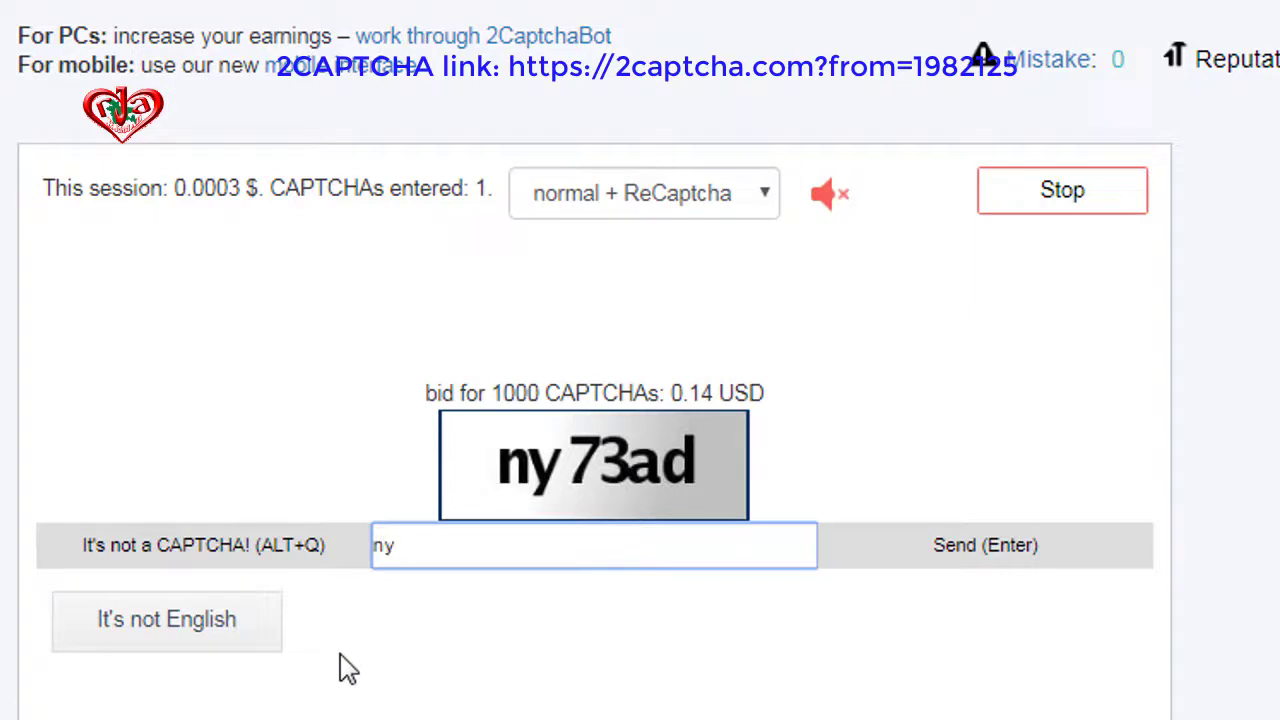
pyautogui.press('Return')
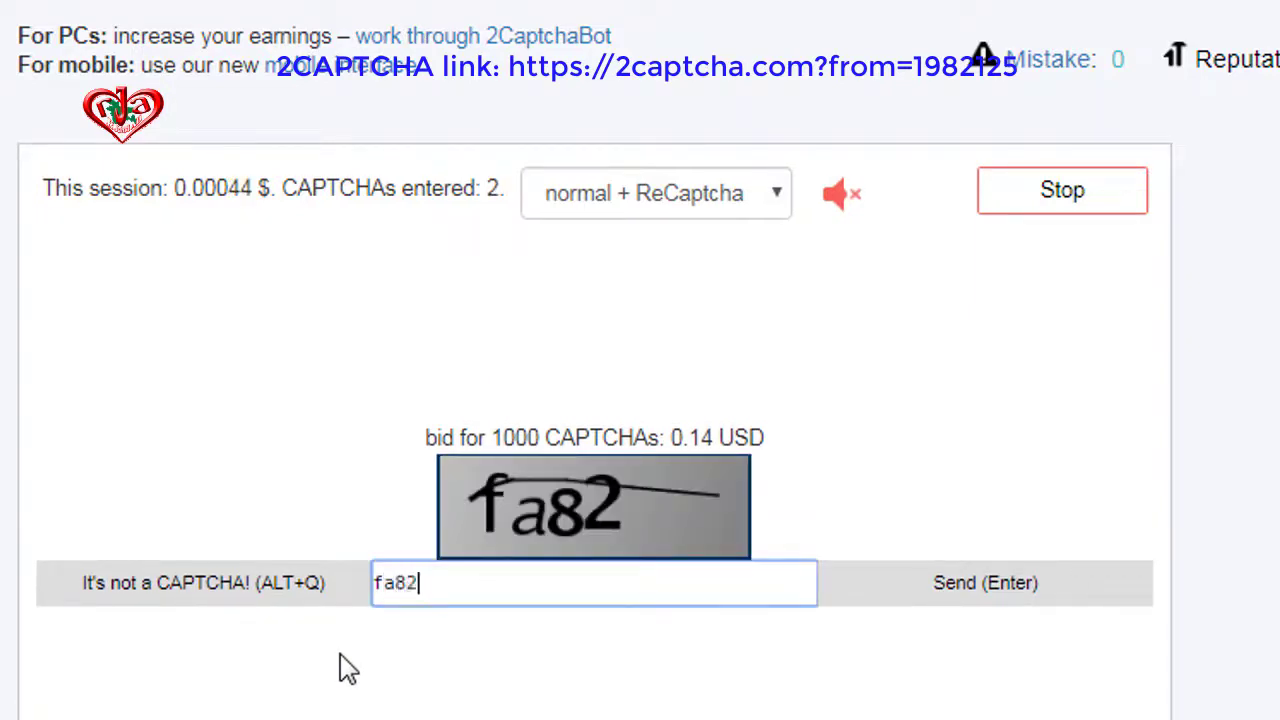
pyautogui.press('Return')
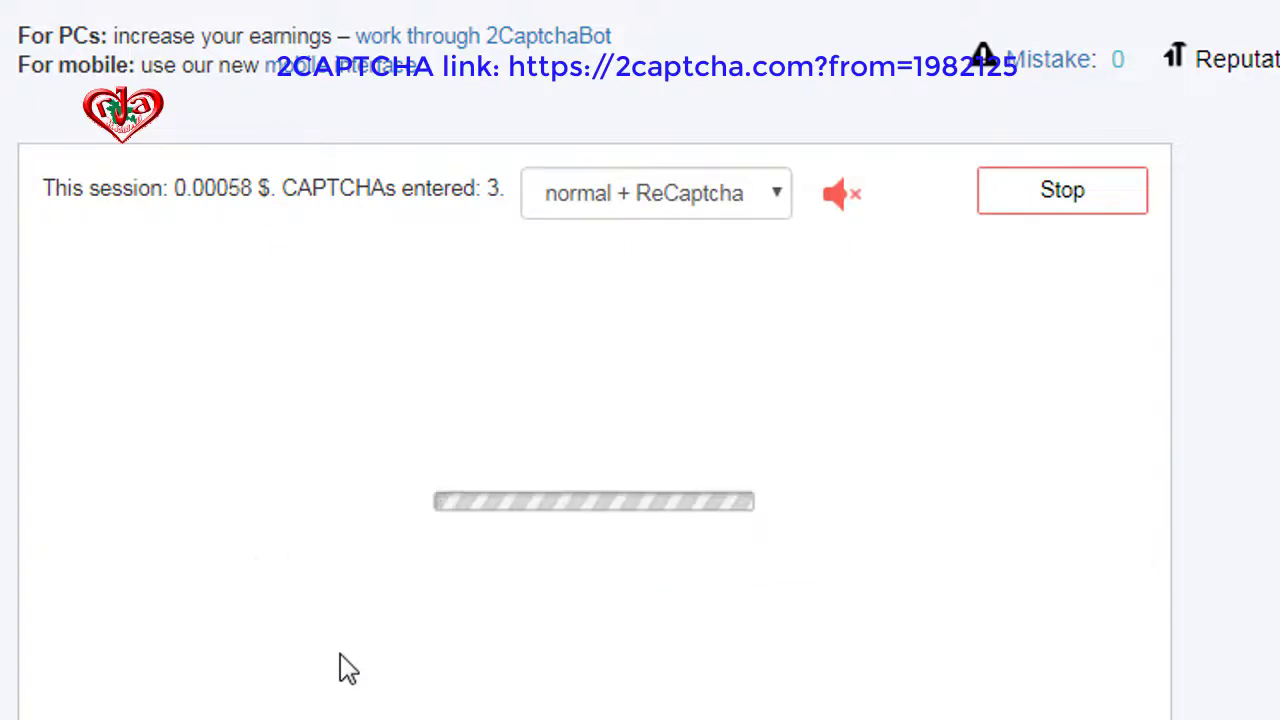
# Stop the paid work session after 3 captchas and 0.00058 $ earned.
pyautogui.click(1071, 204)
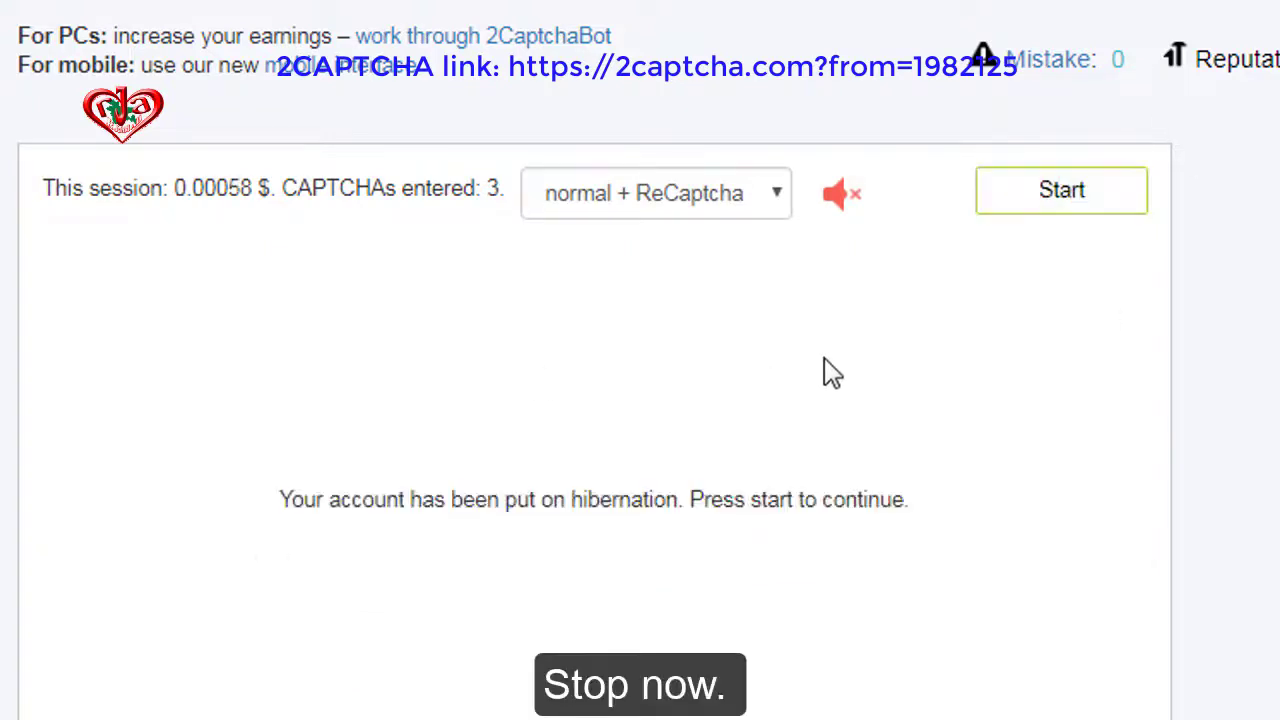